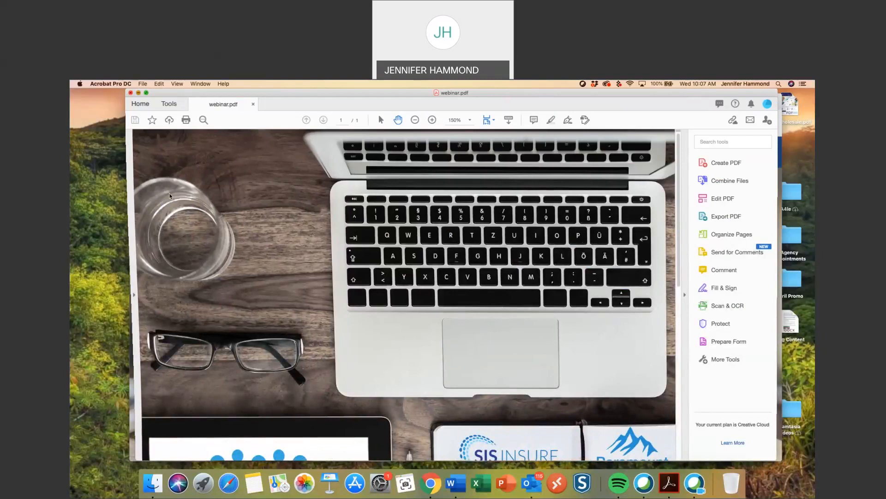
- Bring the SIS Insure Get Appointed landing page up full screen in Chrome
click(153, 102)
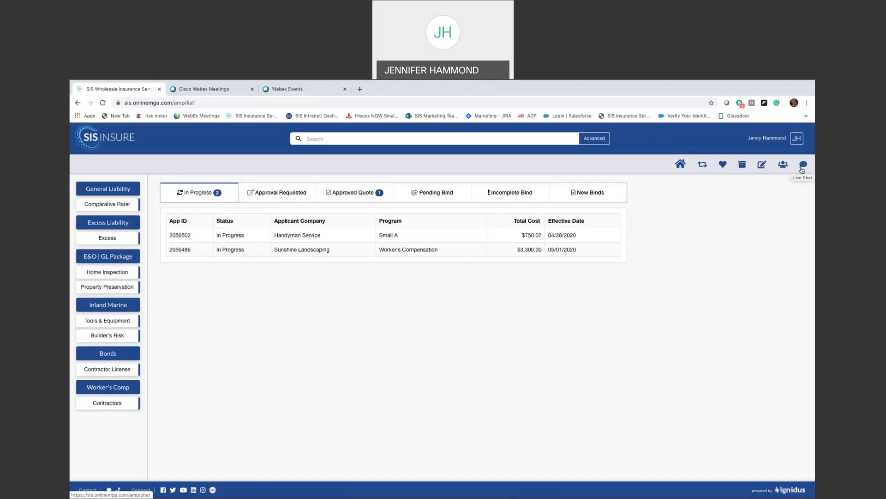
- View the In Progress list showing the Handyman Service and Sunshine Landscaping applications
mouse_move(121, 240)
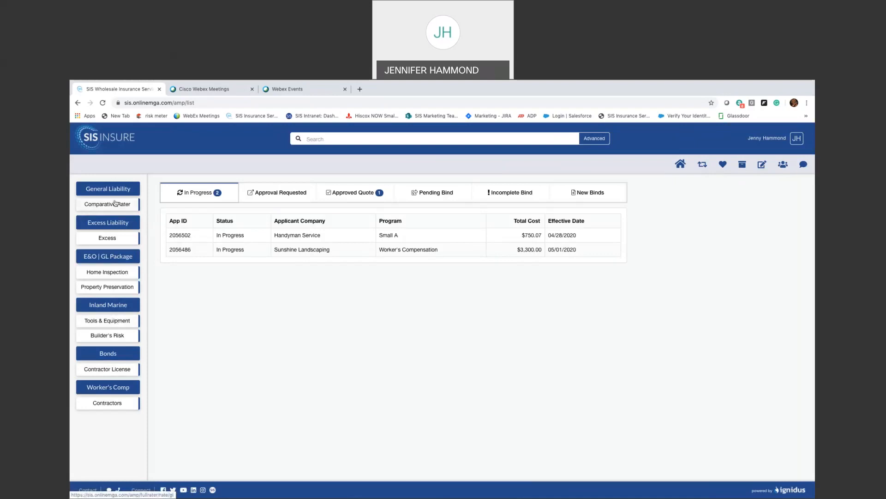
- Start a General Liability comparative quote for Today's Best: zip 92010, $100,000 receipts, $10,000 subcontracting
click(115, 203)
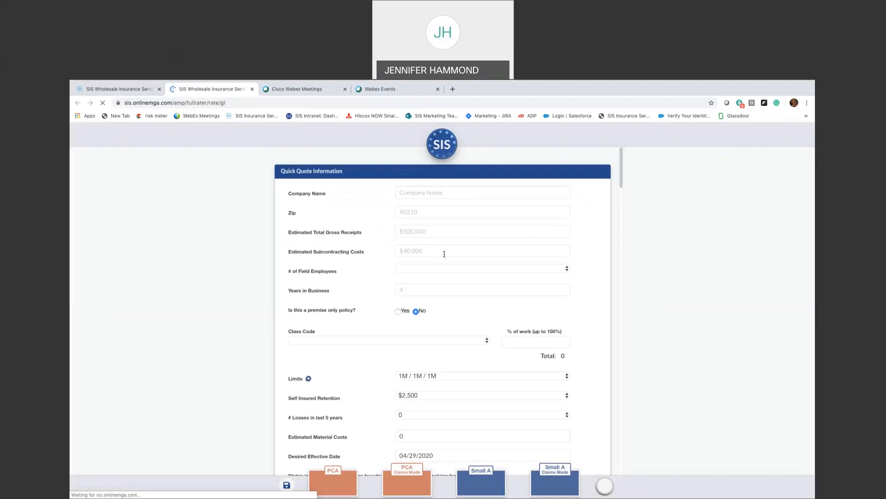
click(444, 195)
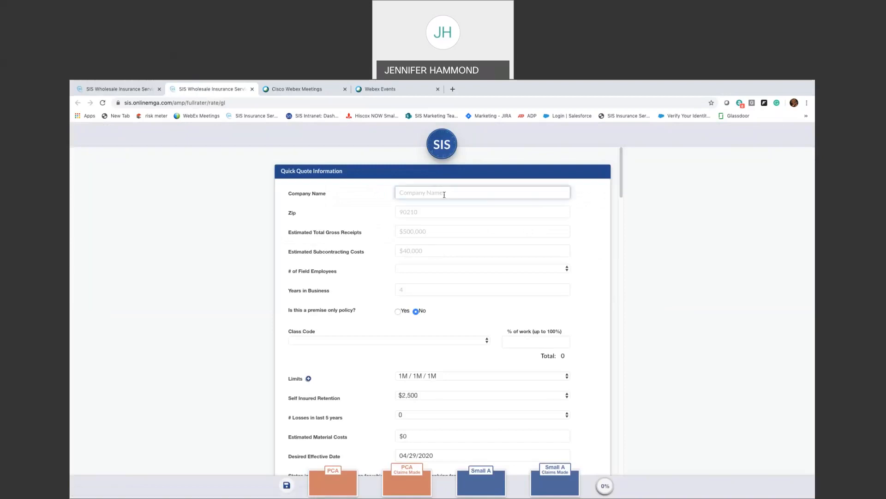
text(T)
text(ot)
text(ay's Best)
key(Tab)
text(92010)
key(Tab)
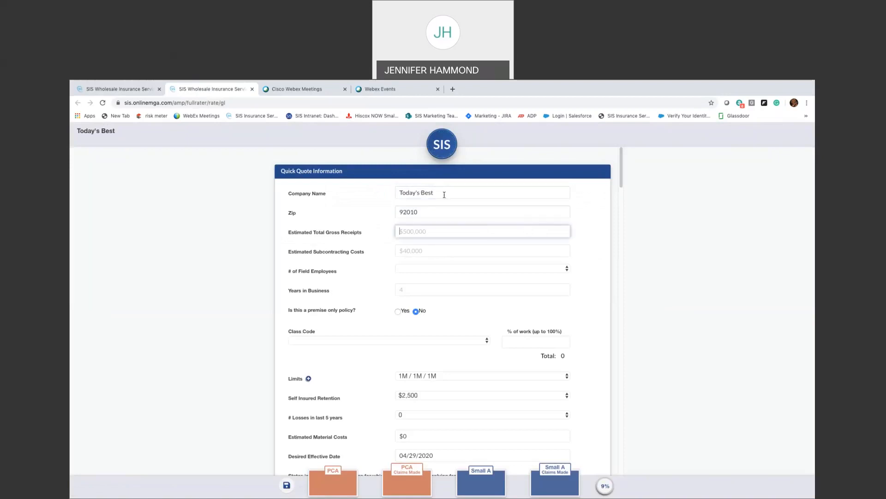
text(100,)
text(00)
text(00)
key(Tab)
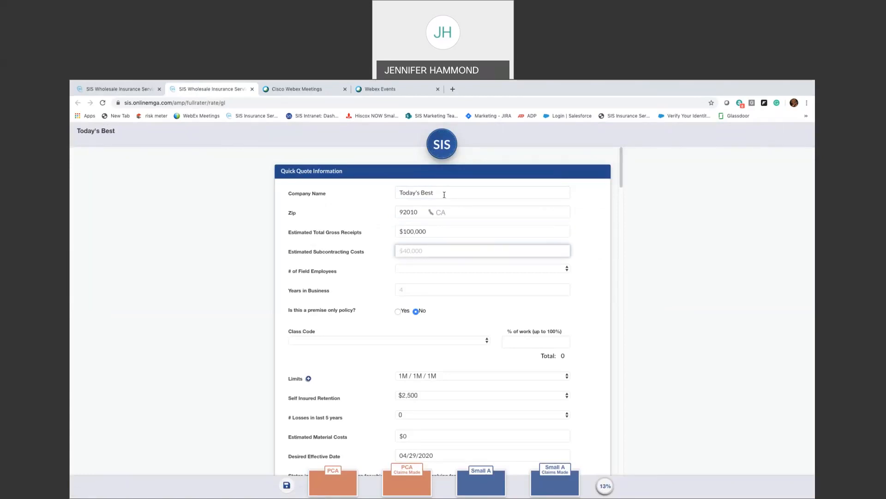
text(10000)
key(Tab)
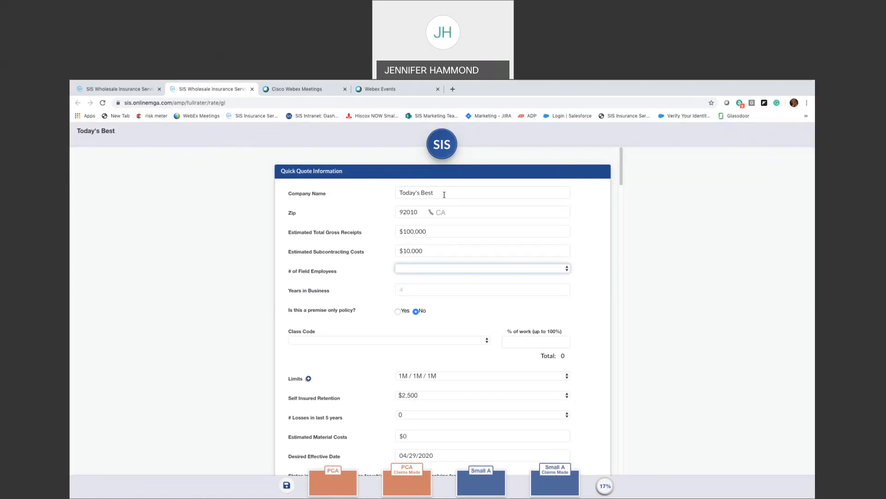
- Set field employees to 0 and years in business to 5
key(0)
key(1)
key(Tab)
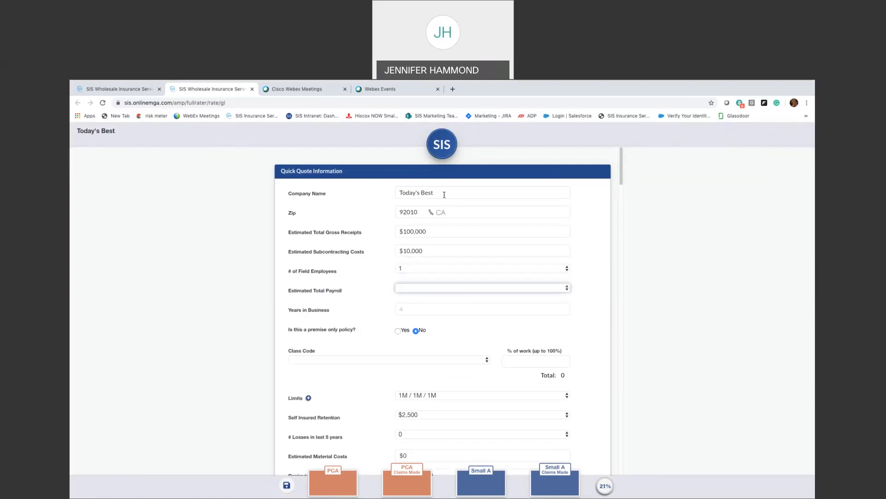
click(437, 285)
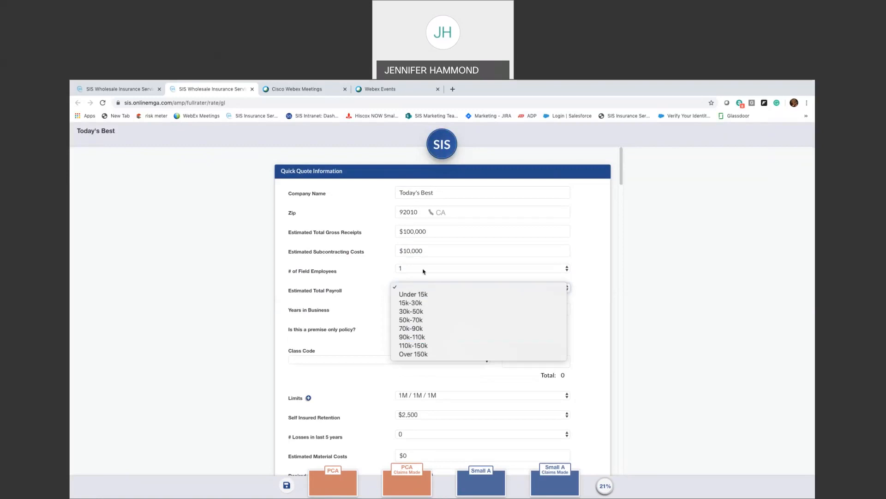
click(425, 268)
key(Up)
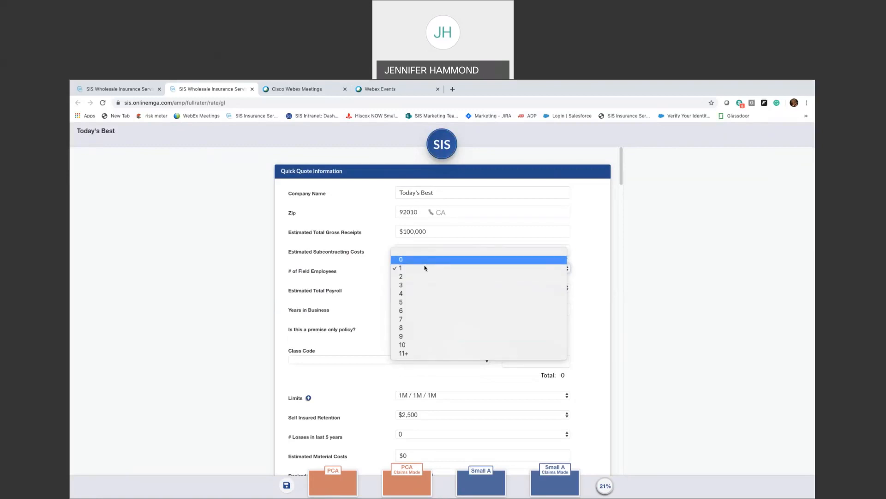
key(Return)
click(419, 289)
text(5)
key(Tab)
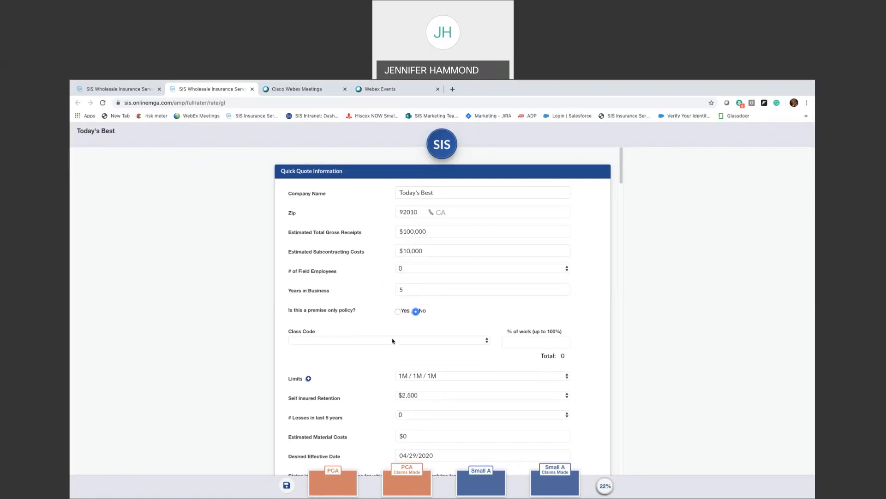
- Choose Handyman as the class code and review the four premiums, $573.51 to $883.45
click(393, 340)
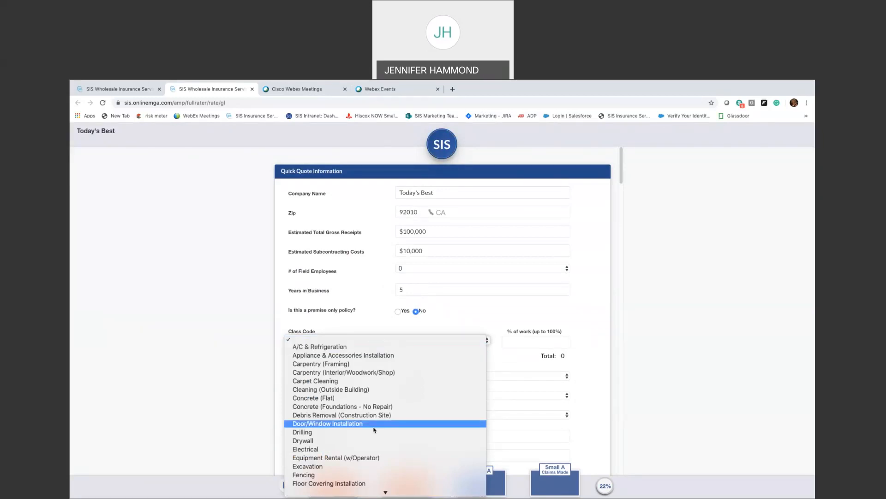
key(h)
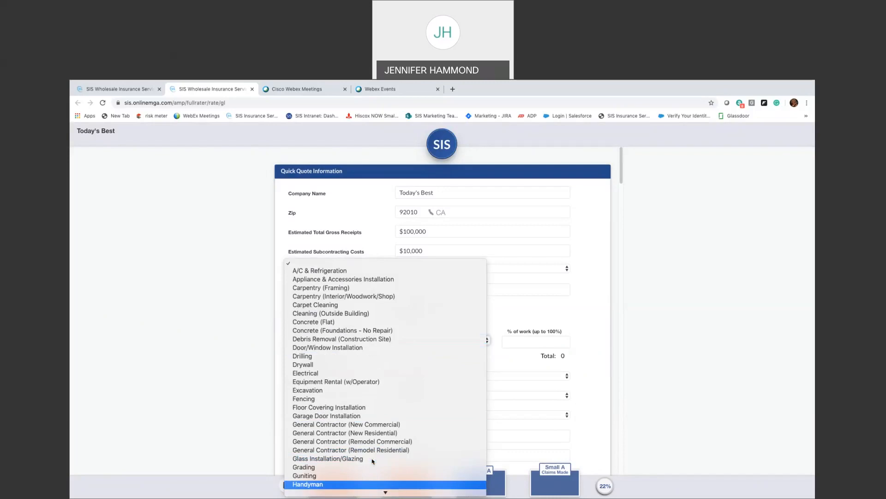
click(369, 484)
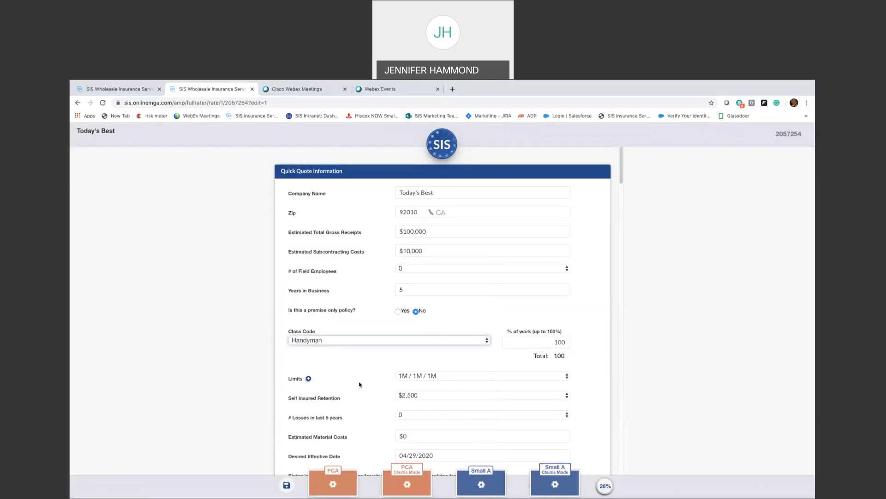
mouse_move(351, 479)
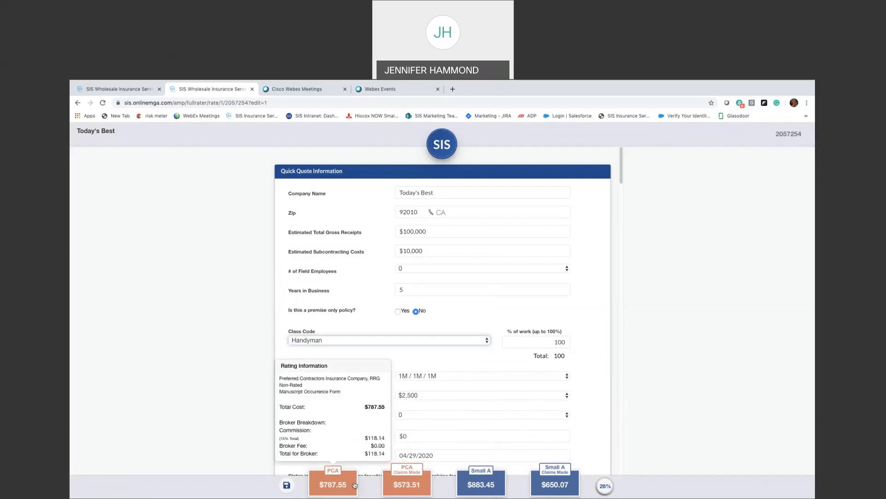
mouse_move(543, 482)
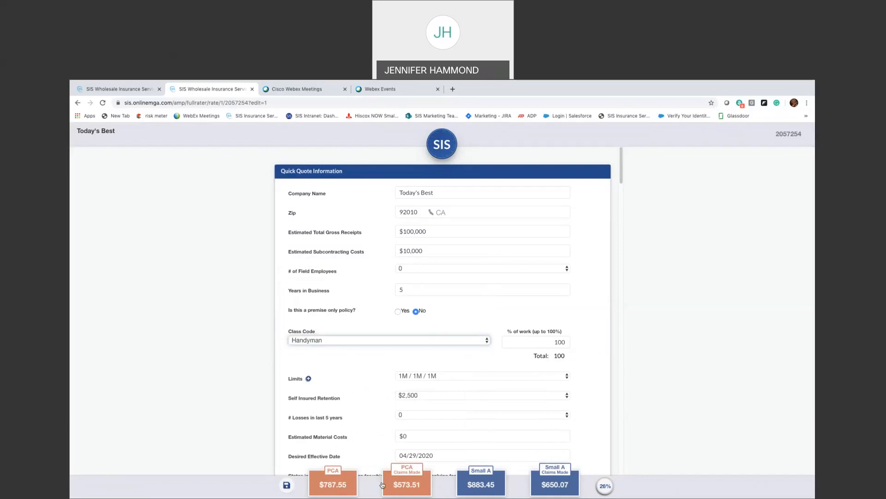
mouse_move(468, 484)
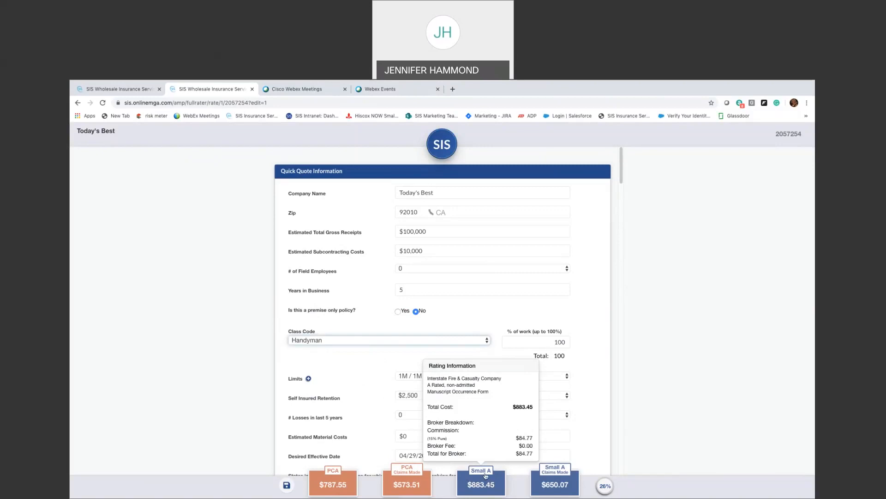
mouse_move(411, 472)
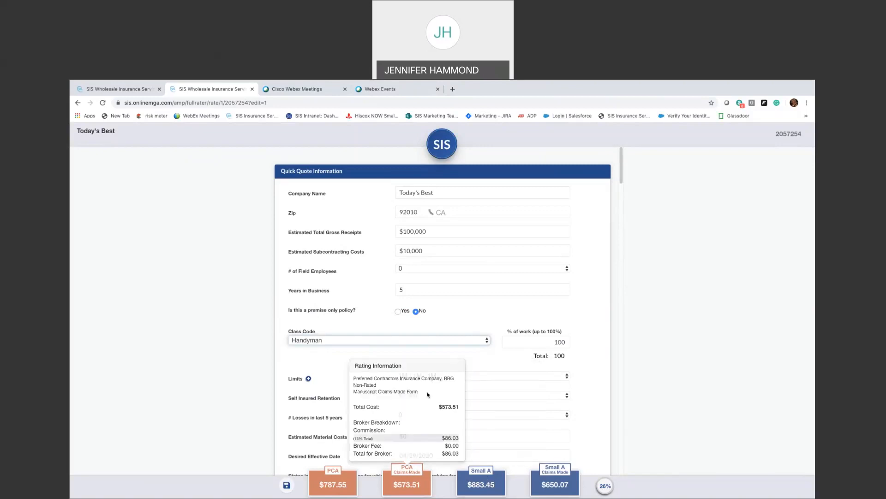
click(427, 342)
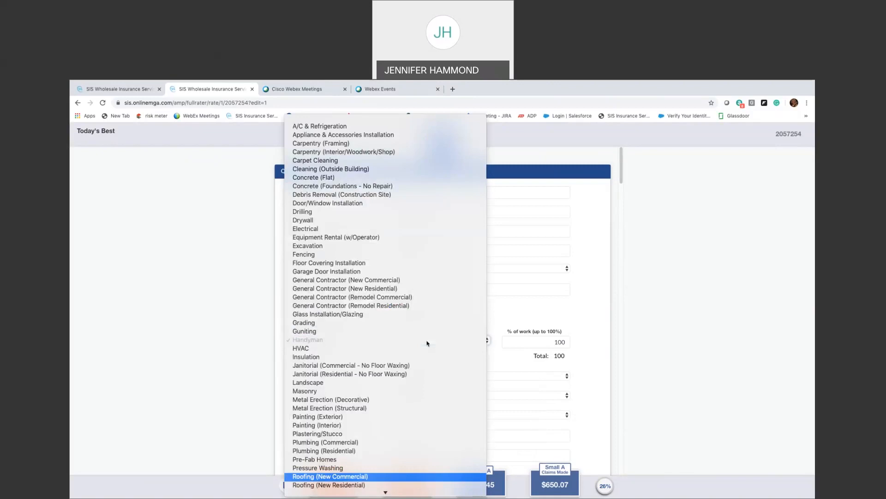
key(Return)
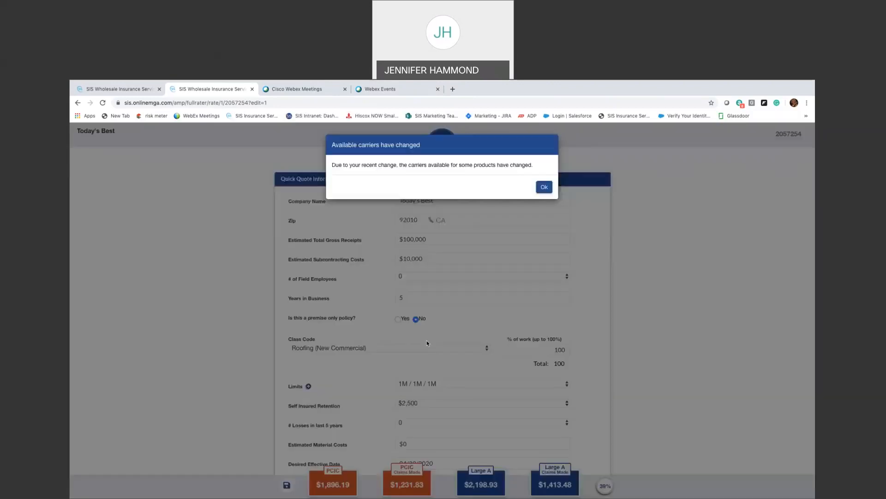
click(543, 187)
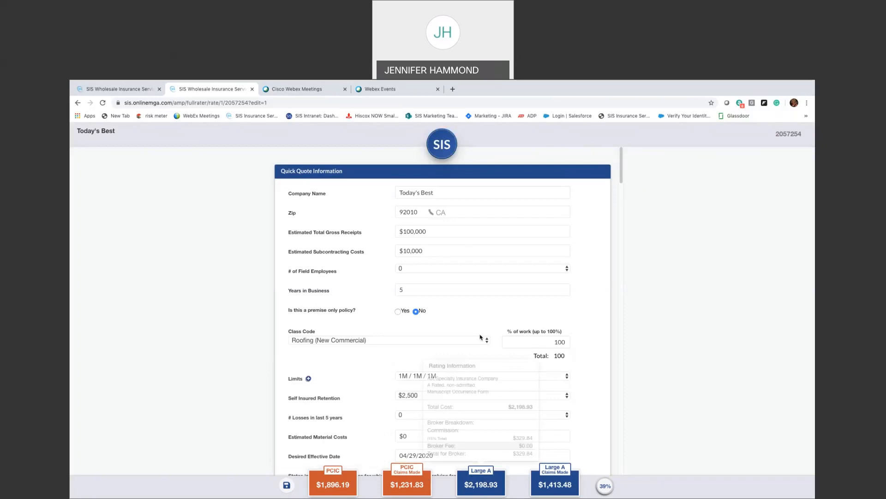
click(456, 341)
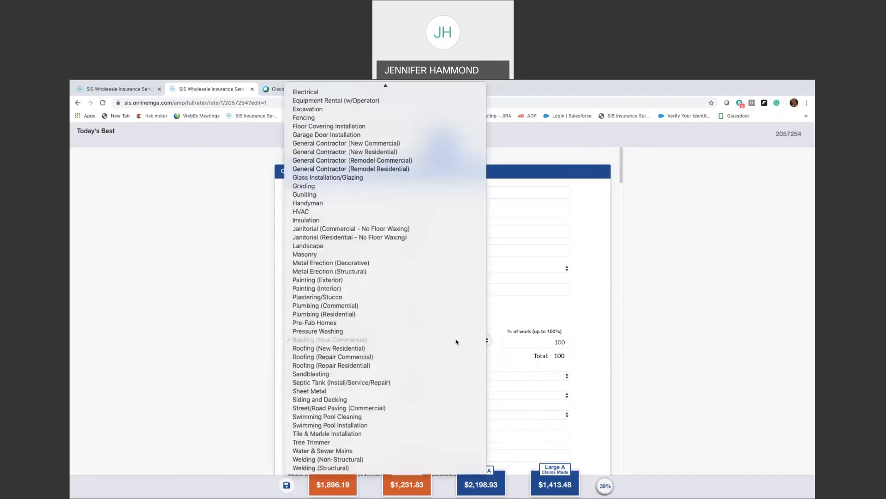
key(h)
key(Escape)
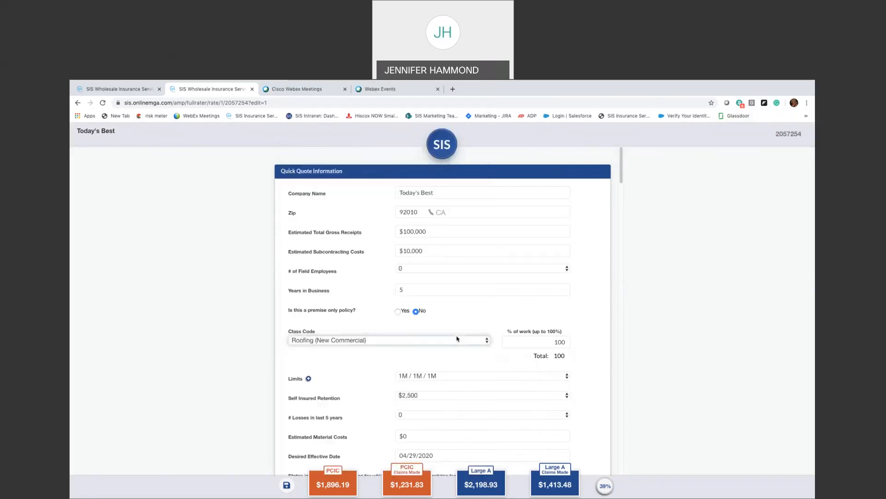
key(h)
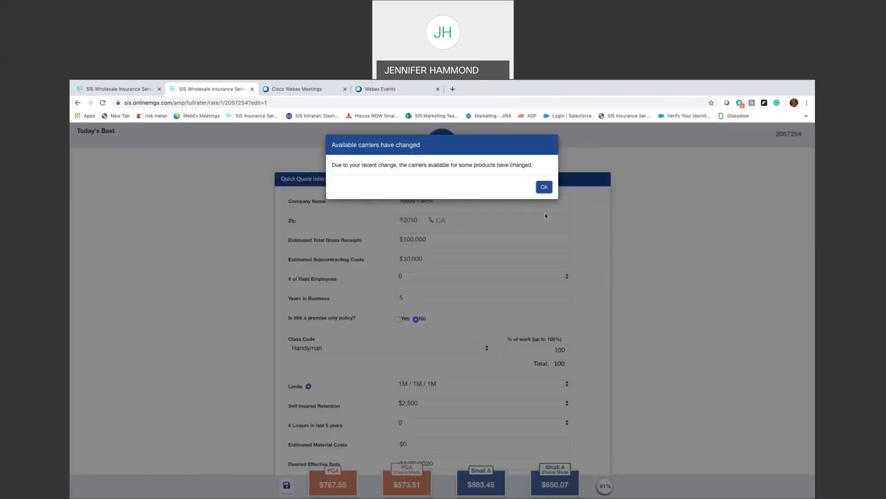
click(544, 186)
mouse_move(524, 488)
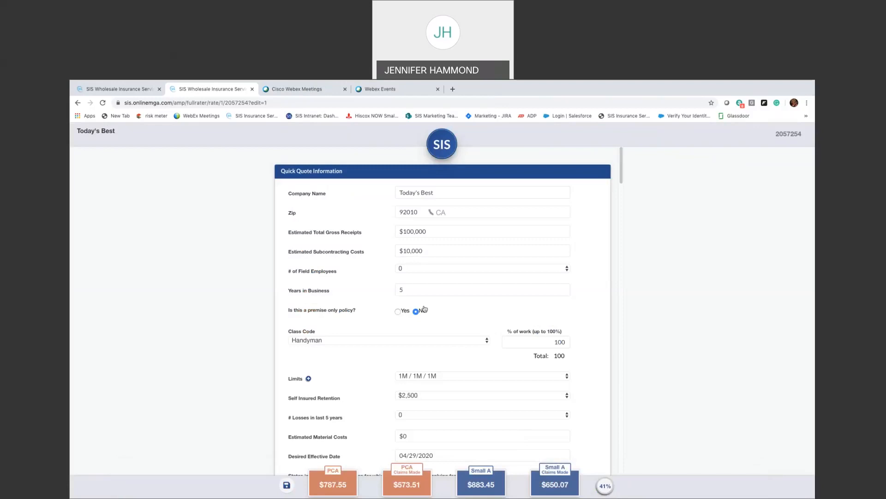
click(421, 271)
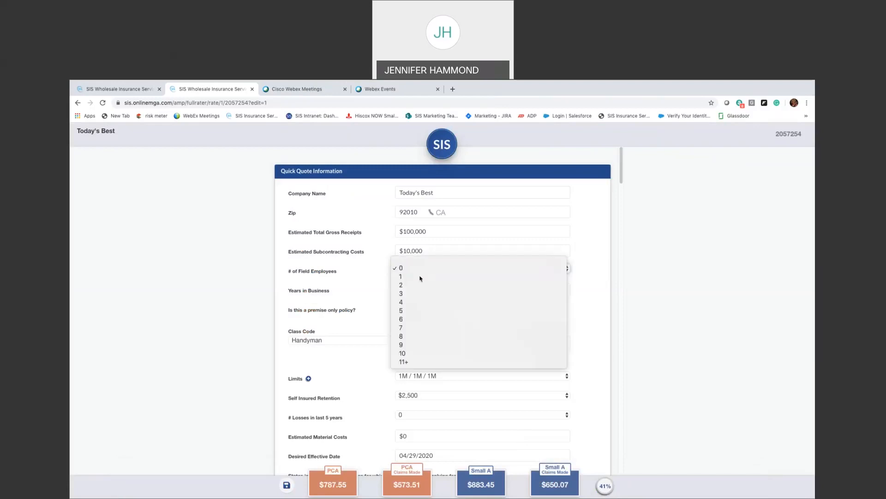
click(420, 276)
click(421, 287)
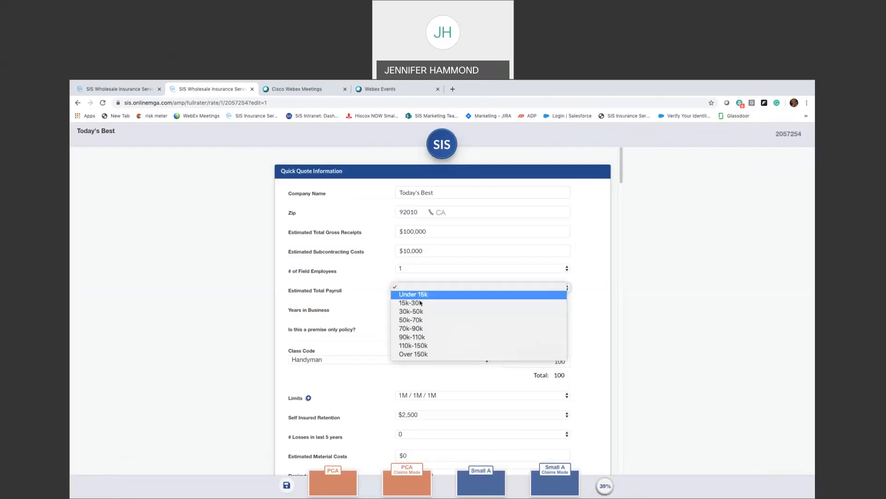
click(421, 302)
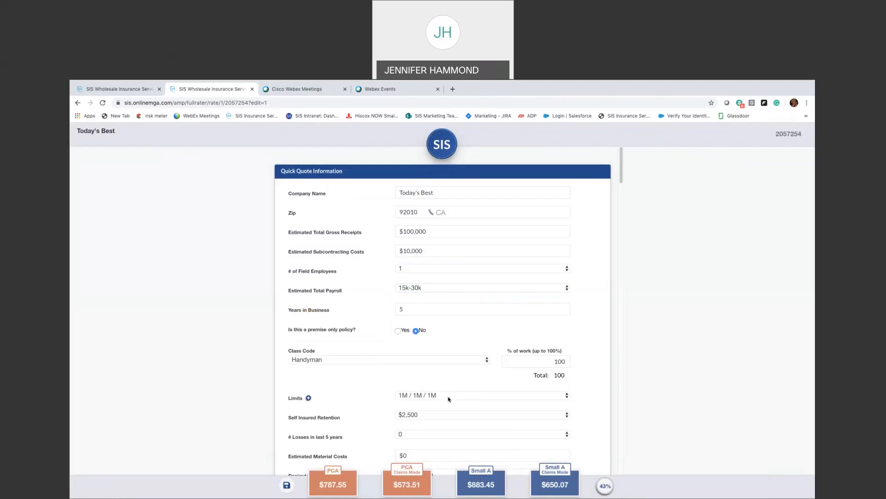
scroll(448, 399, down, 1)
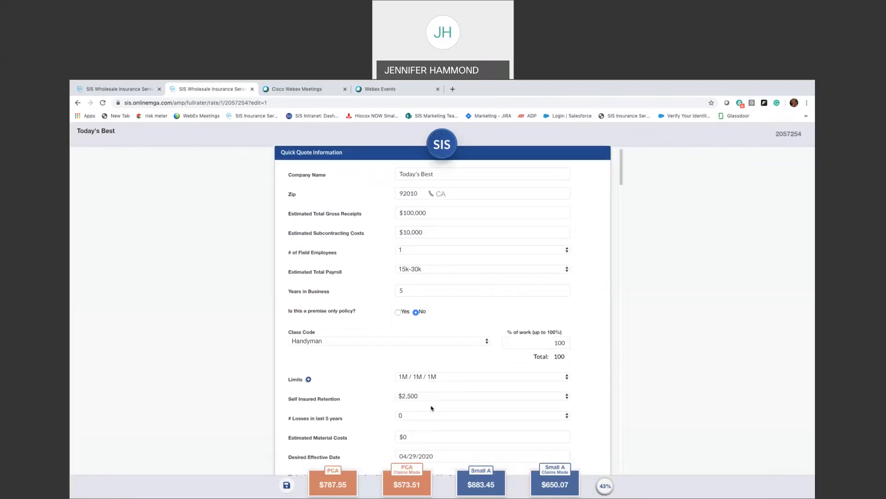
scroll(439, 400, down, 2)
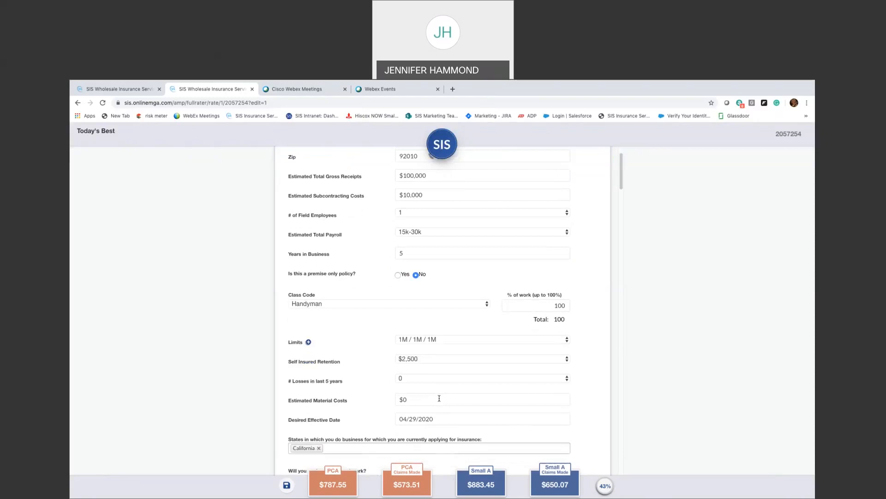
scroll(440, 399, down, 1)
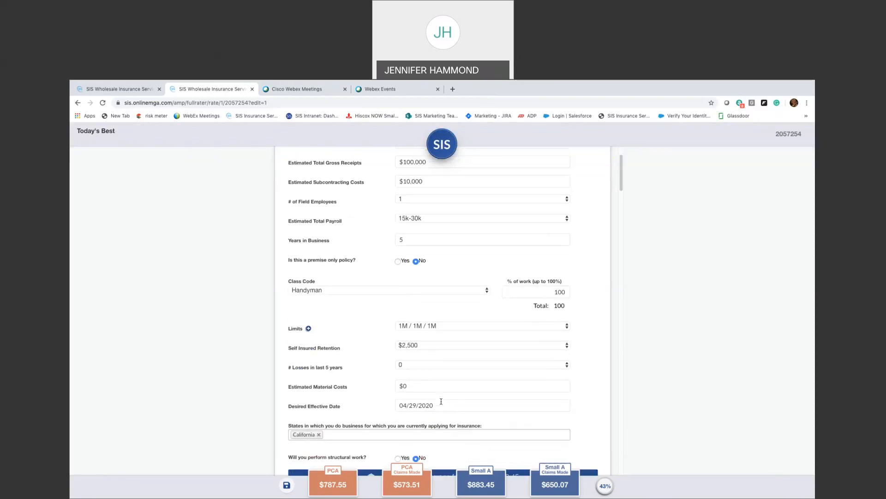
scroll(441, 401, down, 1)
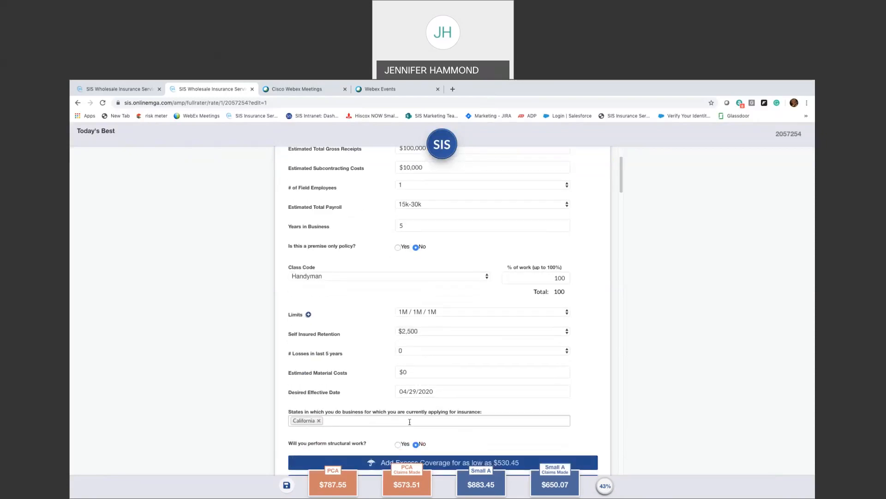
scroll(409, 422, down, 1)
scroll(462, 422, down, 5)
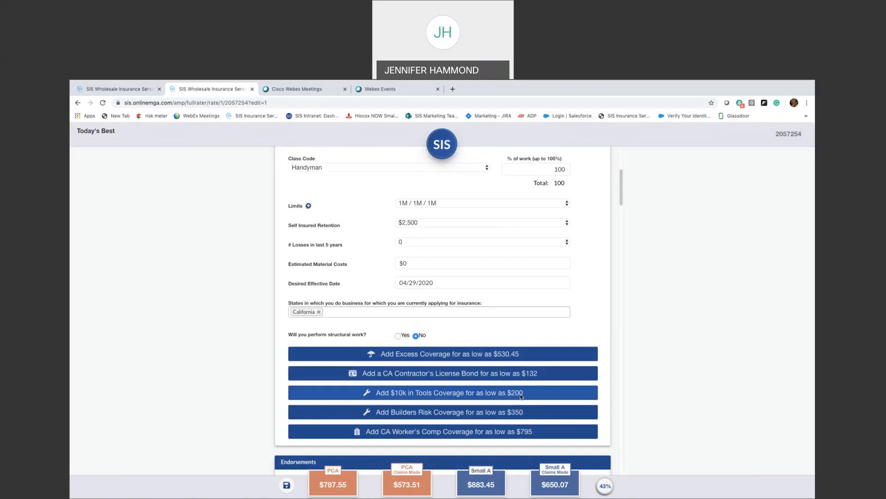
scroll(521, 396, down, 1)
scroll(521, 396, down, 5)
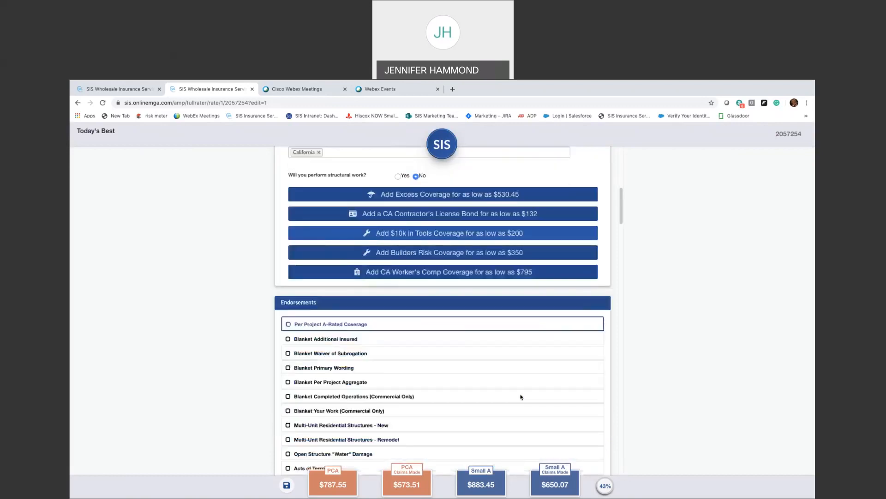
scroll(521, 396, down, 2)
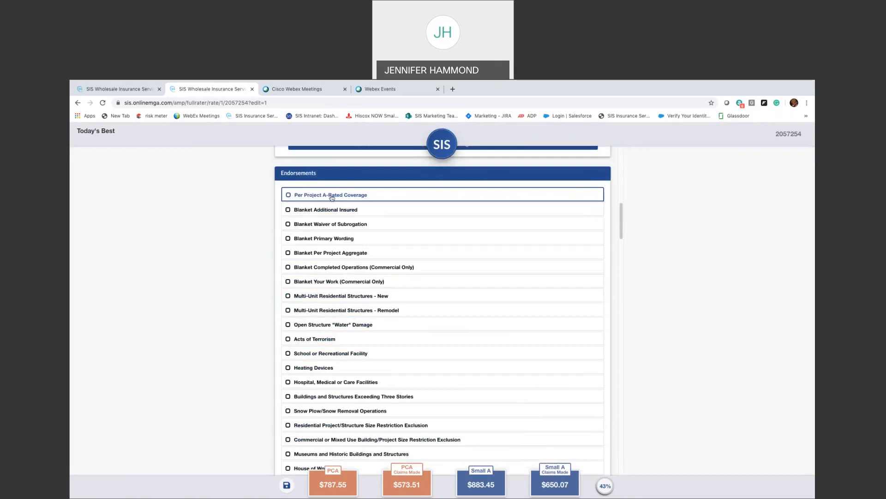
click(331, 196)
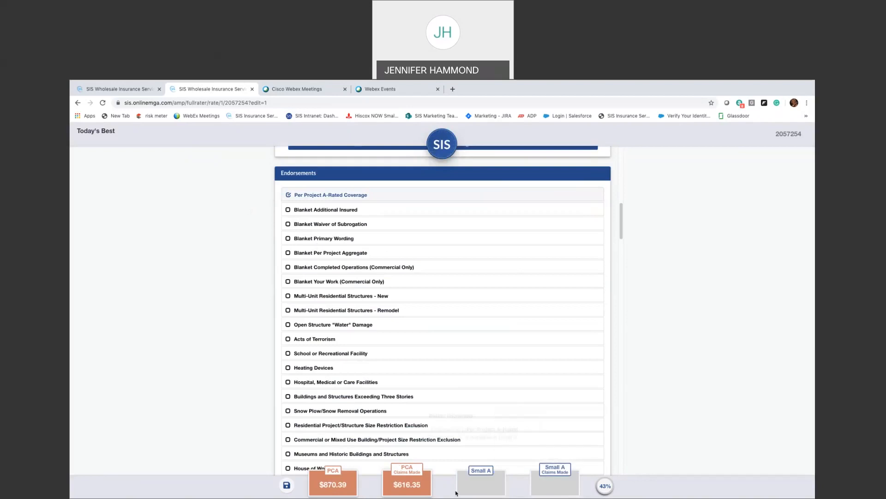
mouse_move(547, 487)
click(287, 195)
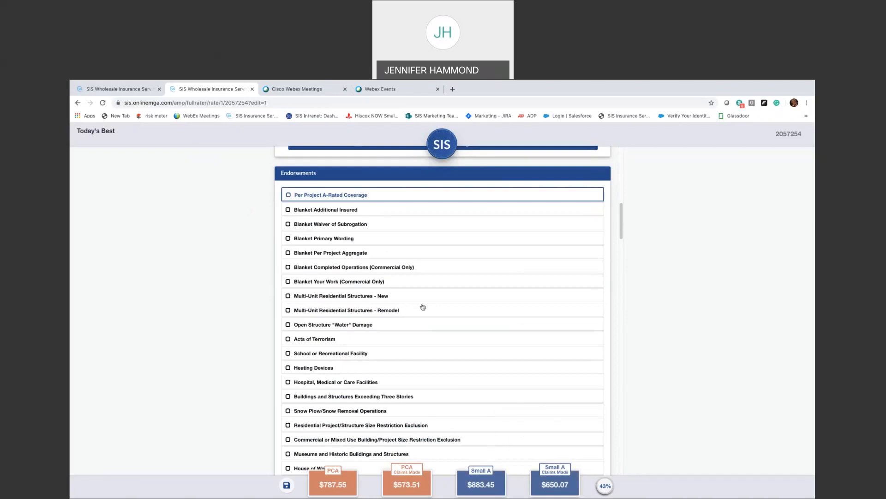
scroll(423, 306, down, 1)
scroll(423, 307, down, 1)
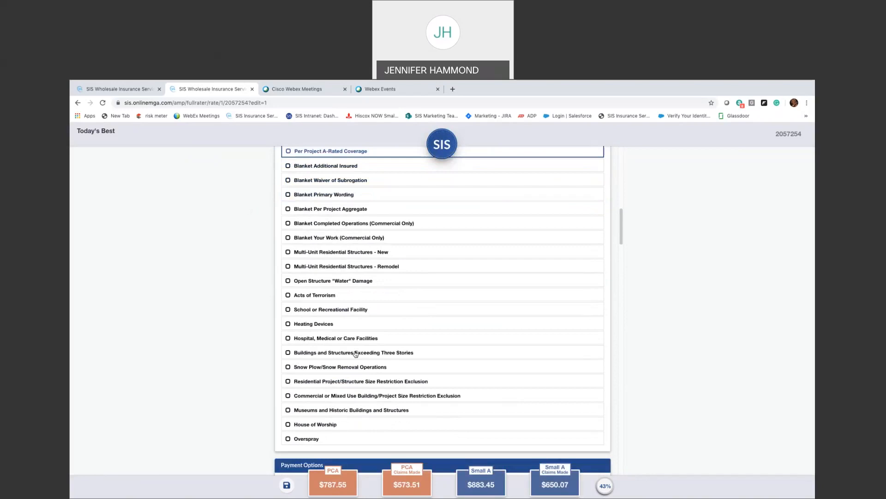
click(301, 325)
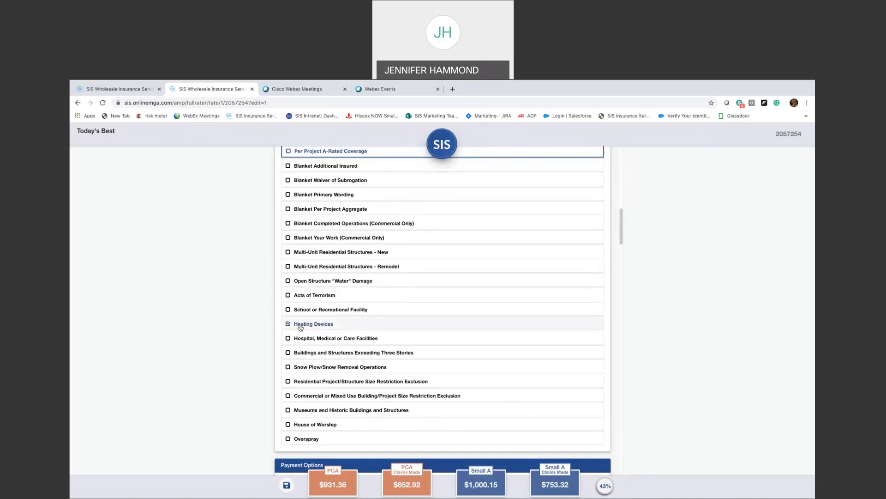
click(300, 325)
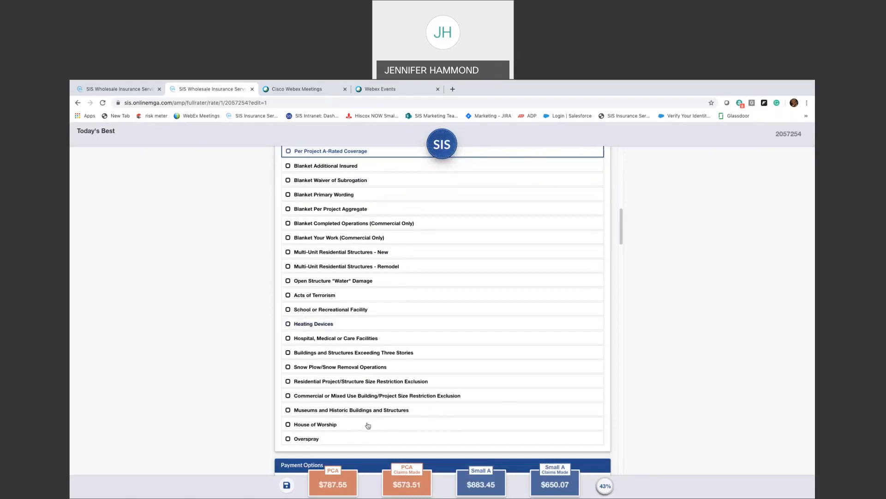
scroll(369, 424, down, 1)
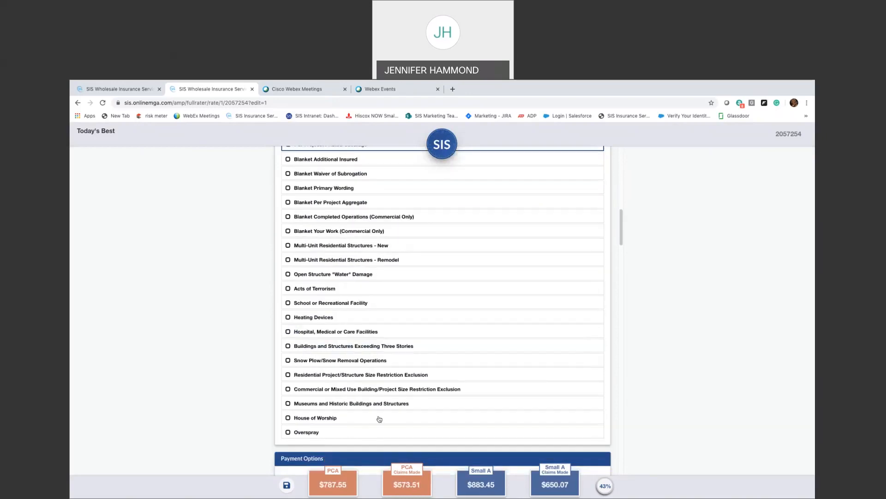
scroll(379, 419, down, 2)
scroll(388, 419, down, 1)
- Set the broker fee to $150.00
click(371, 410)
text(150)
key(Tab)
scroll(582, 411, down, 1)
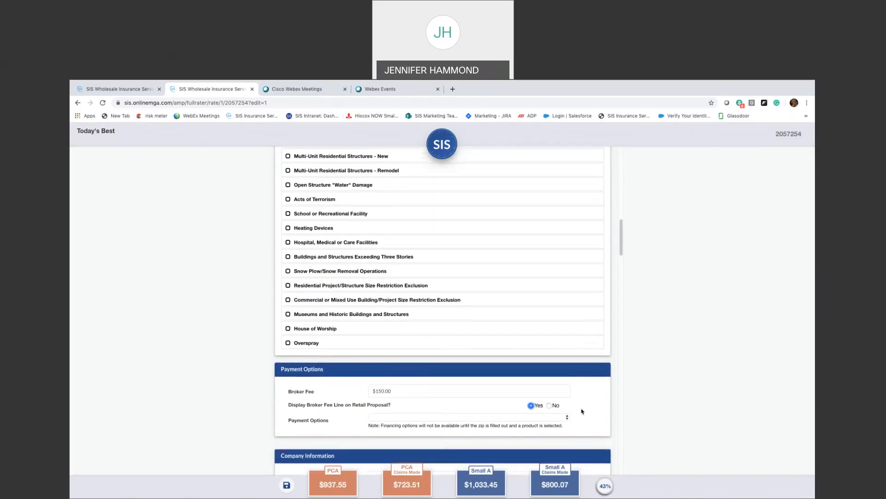
scroll(581, 410, down, 2)
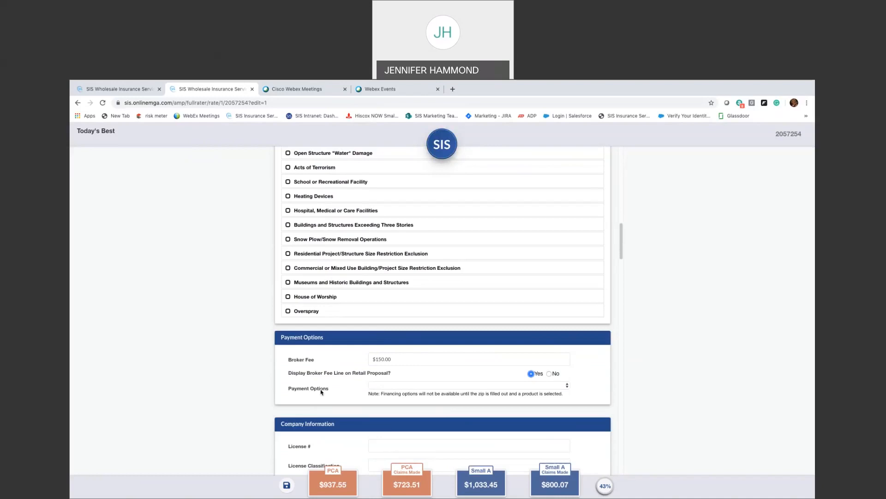
- Select the Small A program and set the payment option to Full Pay
mouse_move(432, 485)
click(462, 484)
click(426, 383)
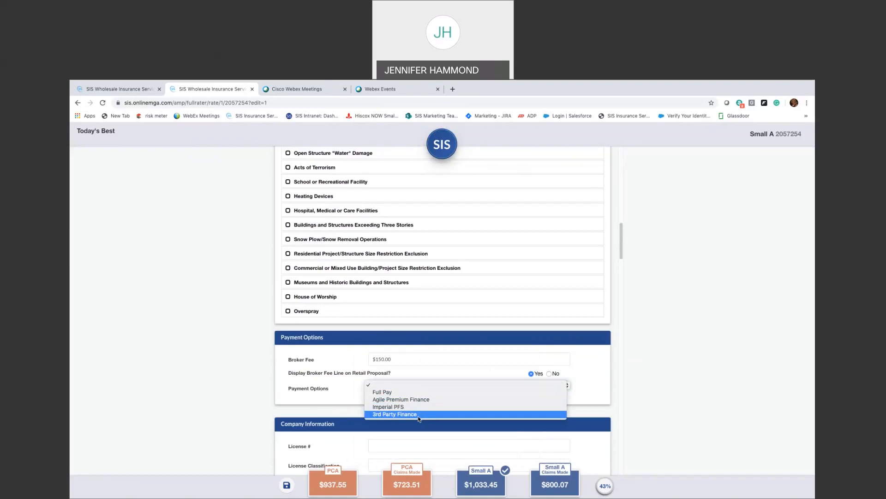
click(404, 392)
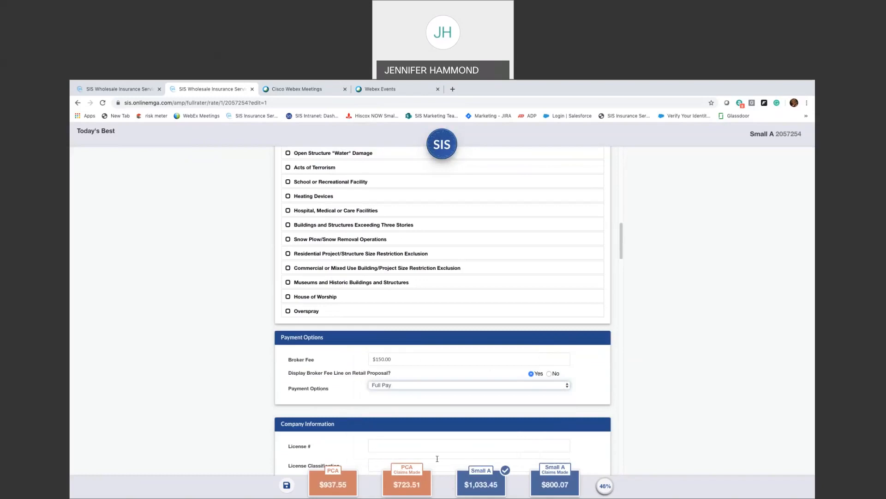
mouse_move(480, 484)
mouse_move(607, 486)
- Close the quote and reopen the Handyman Service application for editing from the In Progress list
key(ctrl+w)
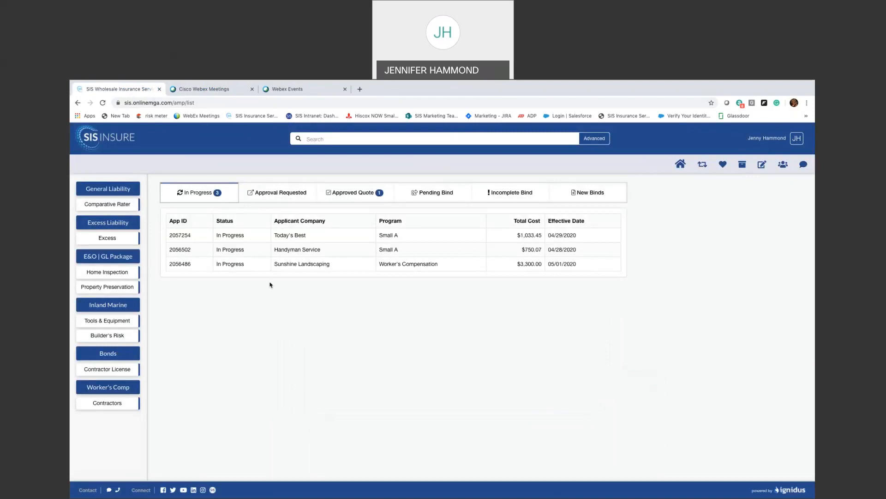
click(260, 254)
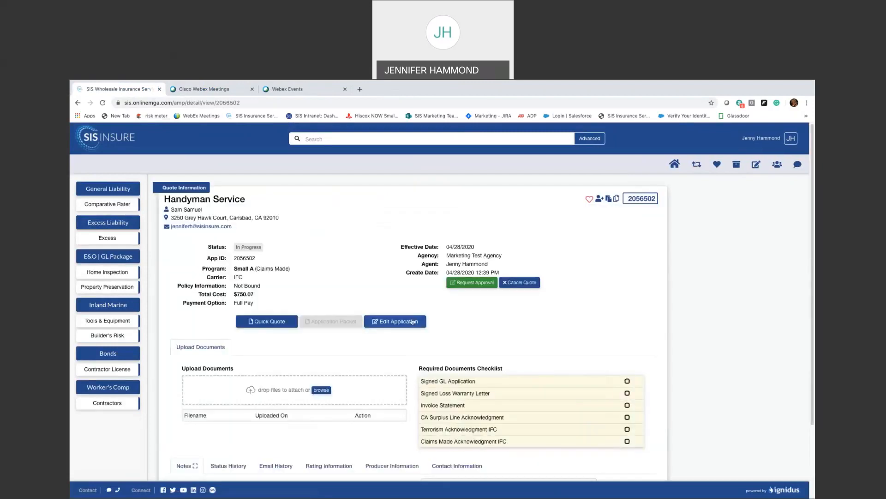
click(412, 322)
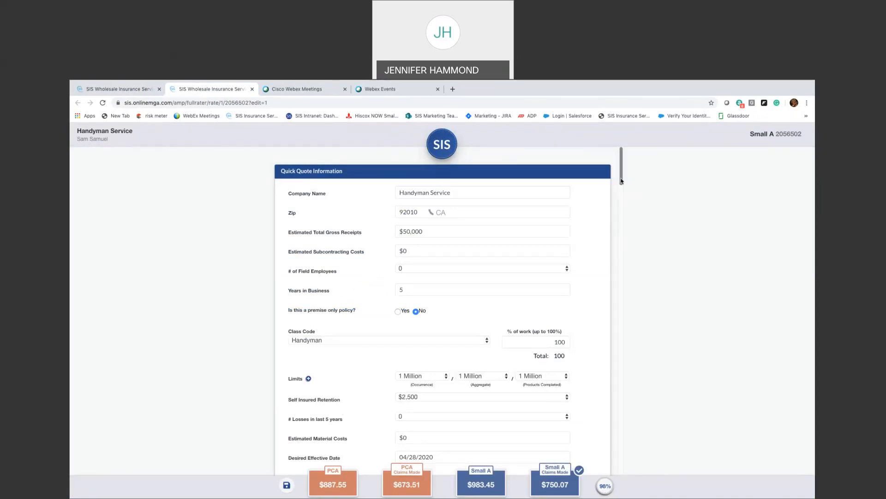
- Keep the company entity as Individual and enter the applicant's phone number
drag(621, 180, 630, 293)
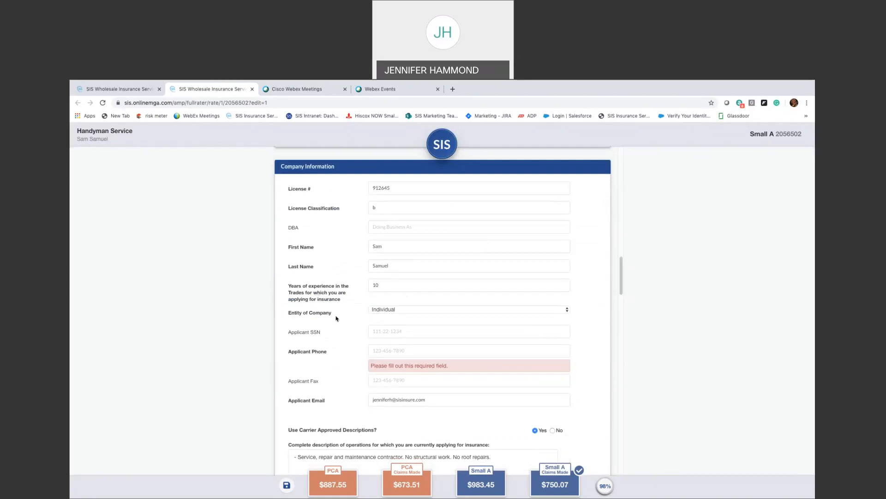
click(394, 311)
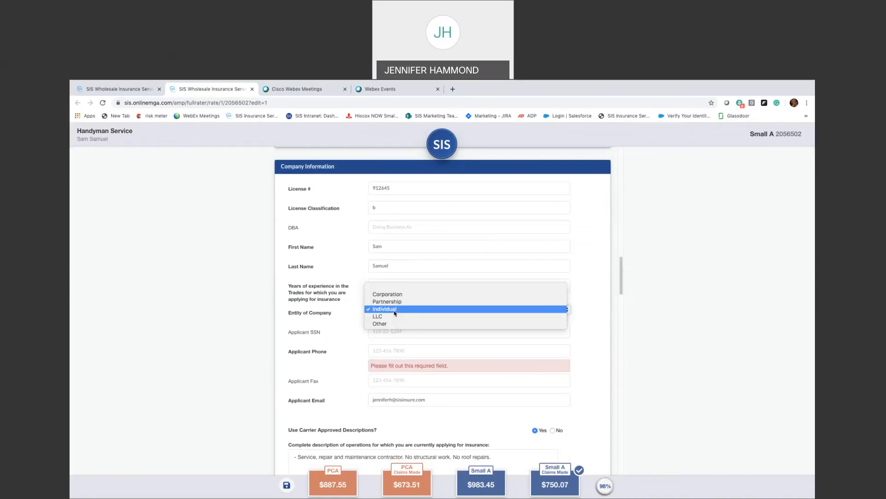
click(471, 345)
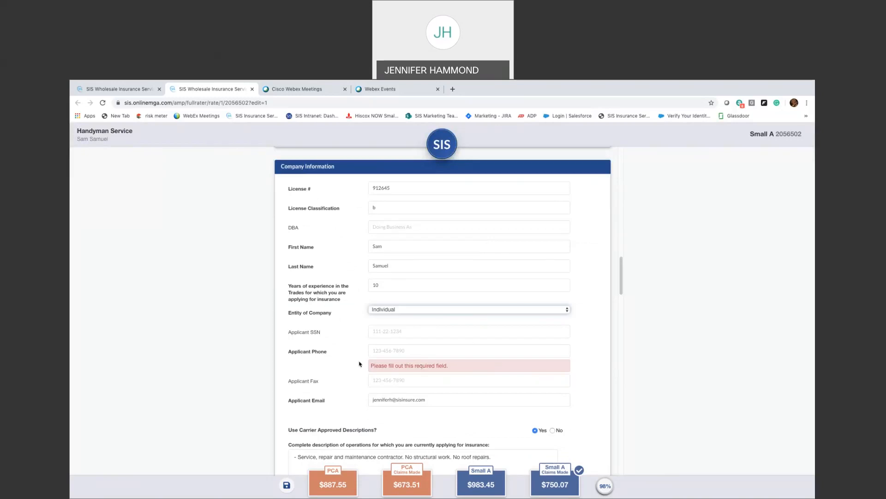
click(372, 350)
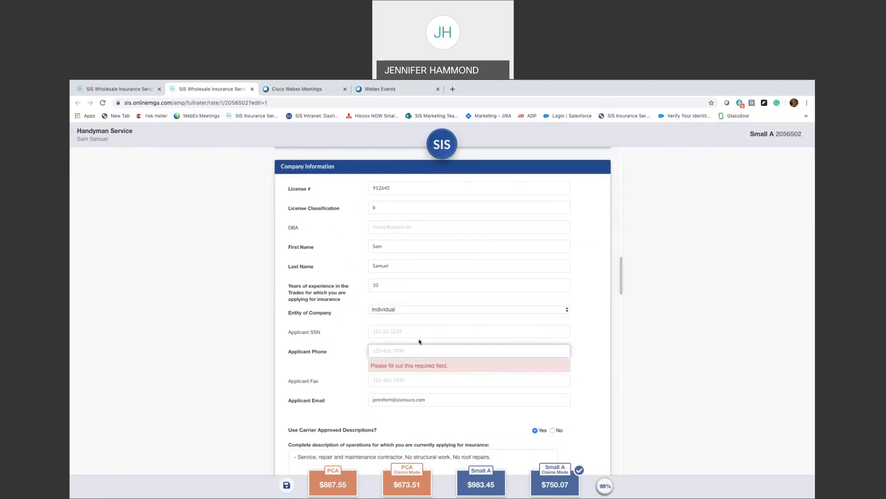
text(123) 12)
text(3-1234)
click(597, 366)
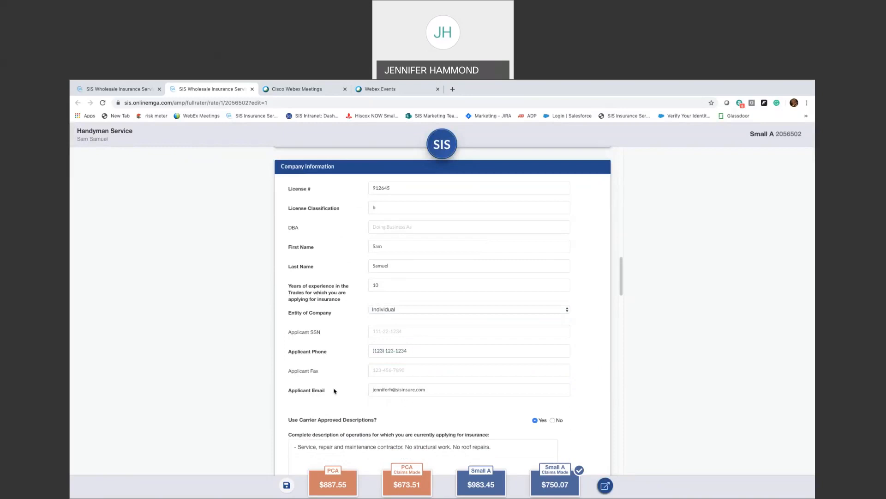
- Set operations to 'Service, repair and maintenance contractor. No structural work. No roof repairs.'
scroll(335, 392, down, 1)
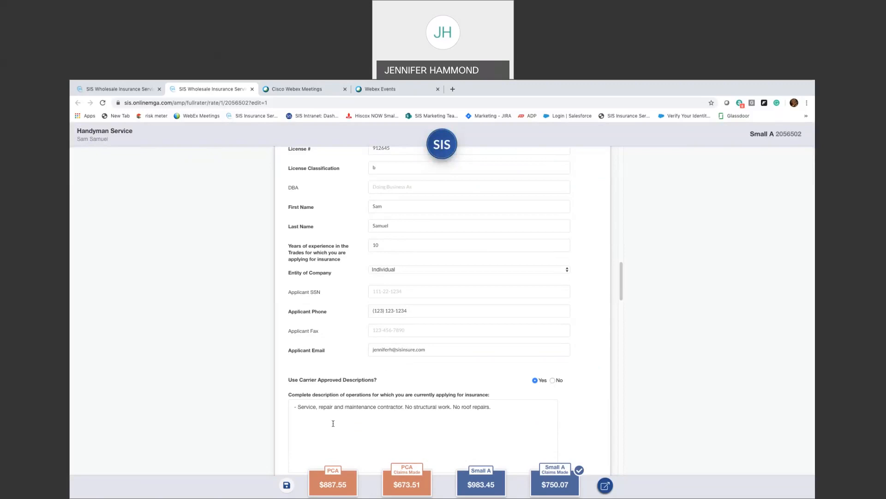
drag(298, 407, 507, 411)
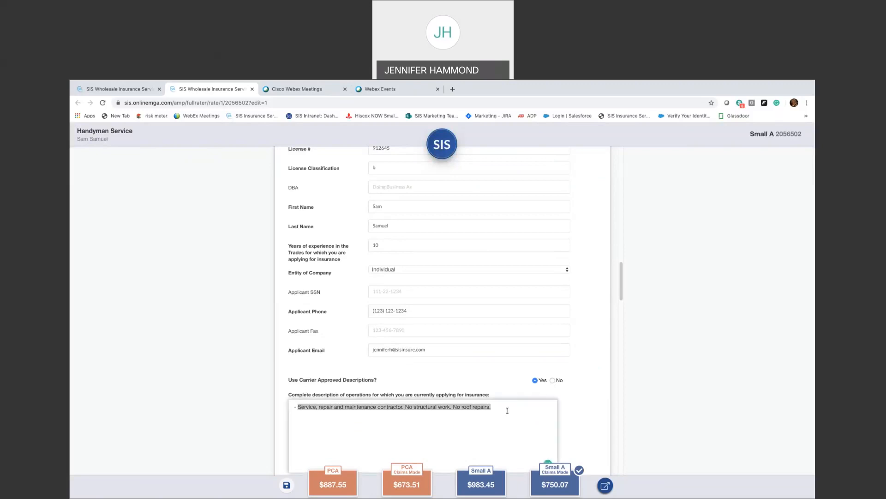
click(507, 410)
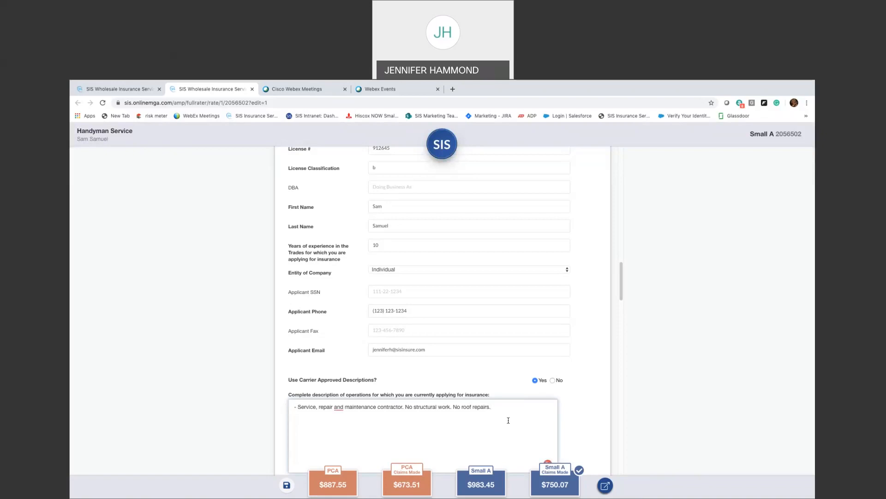
scroll(509, 420, down, 1)
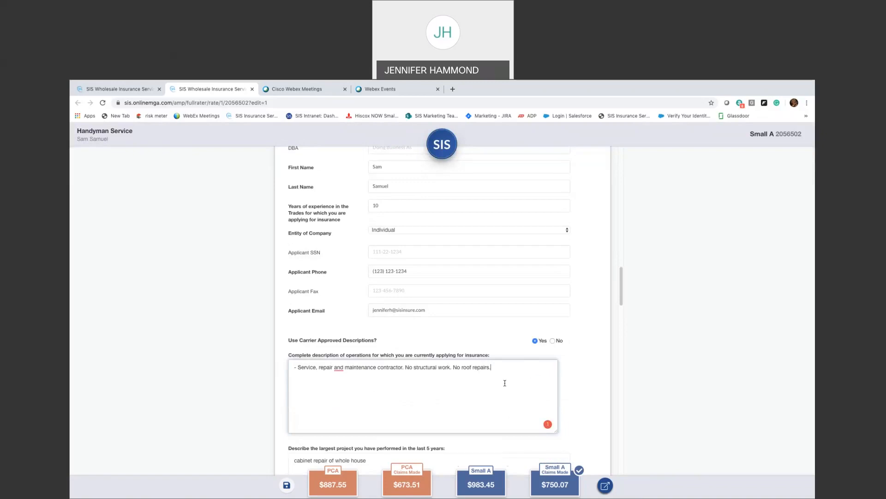
scroll(504, 382, down, 1)
scroll(476, 404, down, 1)
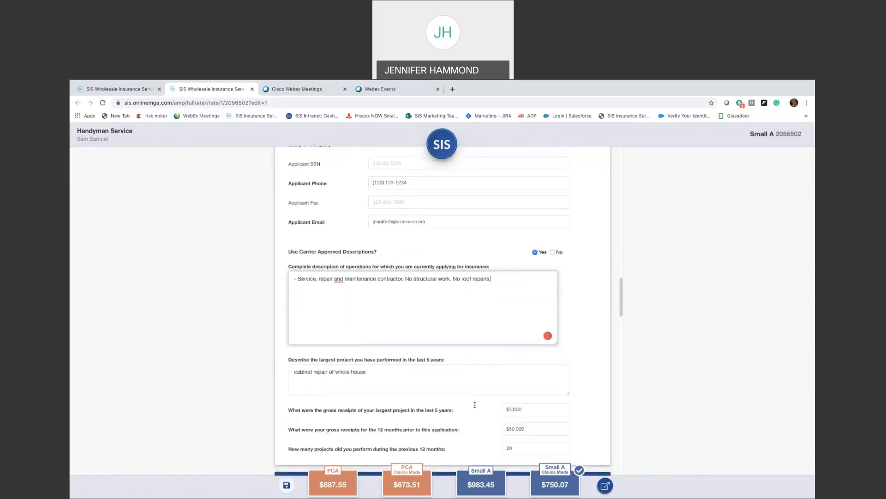
scroll(475, 404, down, 1)
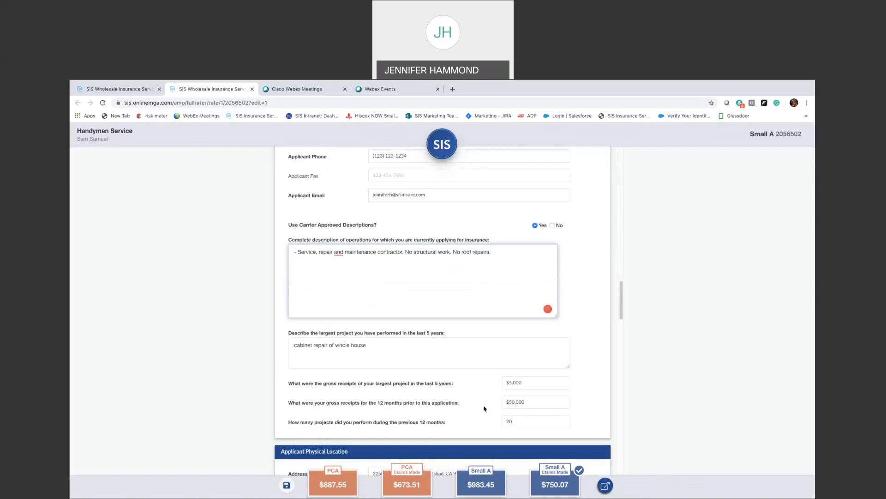
scroll(484, 408, down, 1)
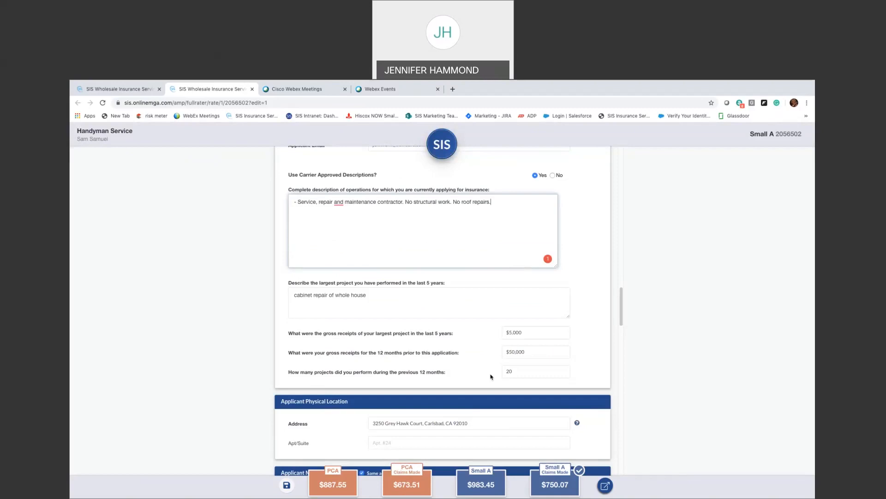
scroll(491, 376, down, 1)
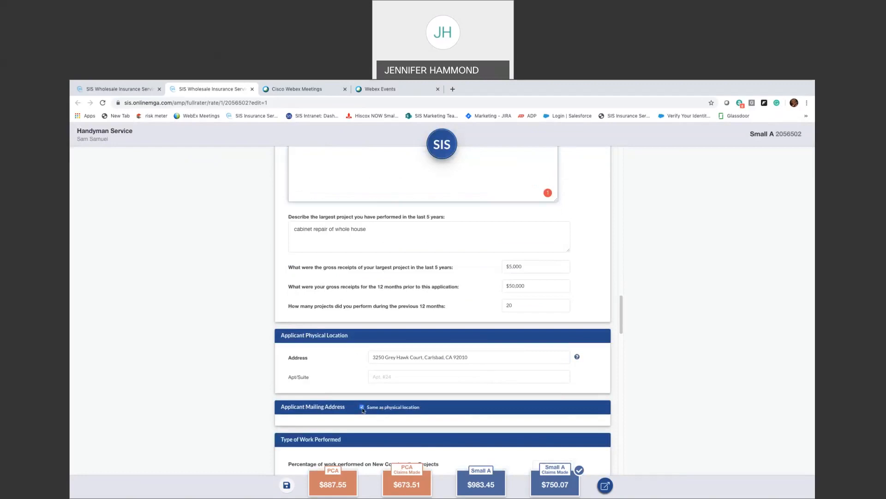
scroll(434, 414, down, 1)
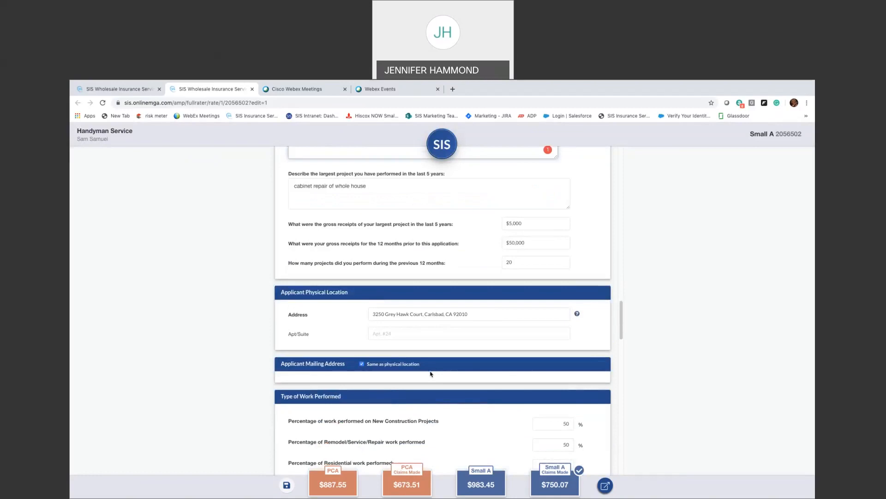
scroll(451, 400, down, 3)
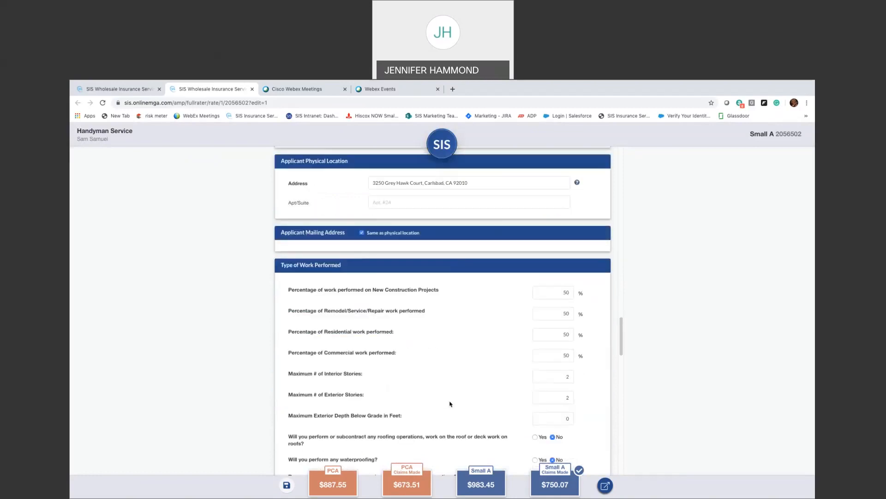
scroll(450, 404, down, 1)
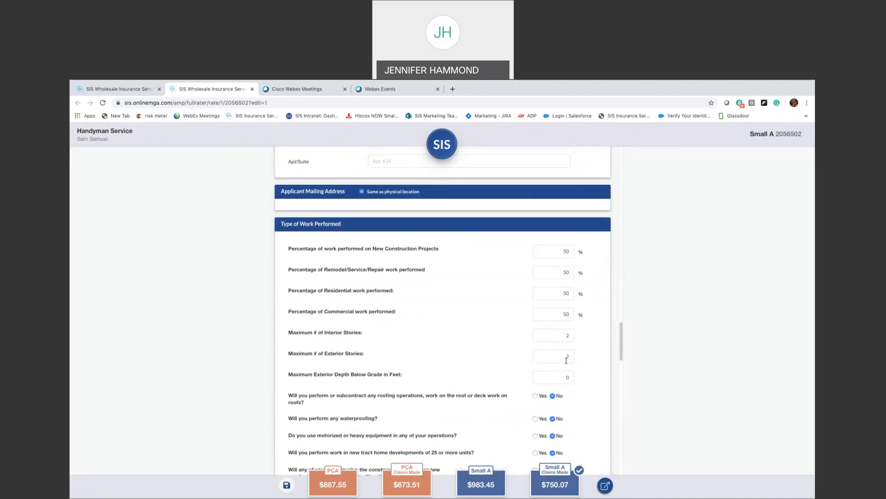
scroll(519, 376, down, 1)
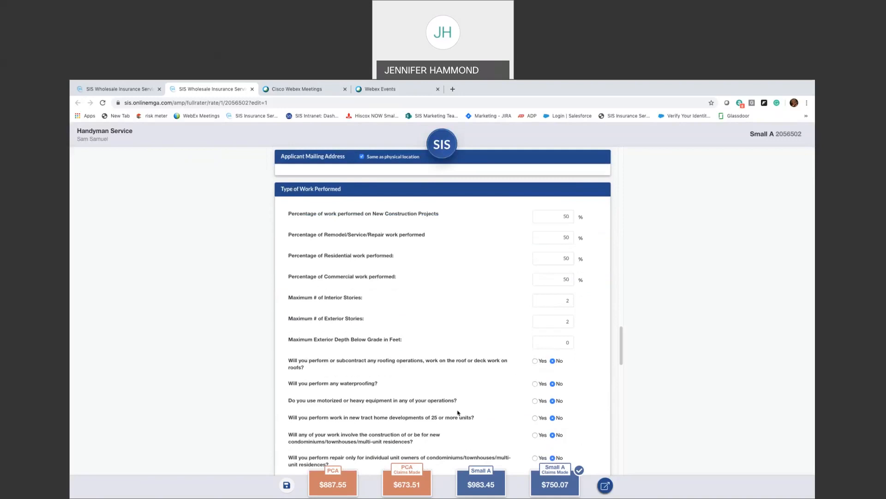
scroll(458, 413, down, 1)
scroll(458, 412, down, 1)
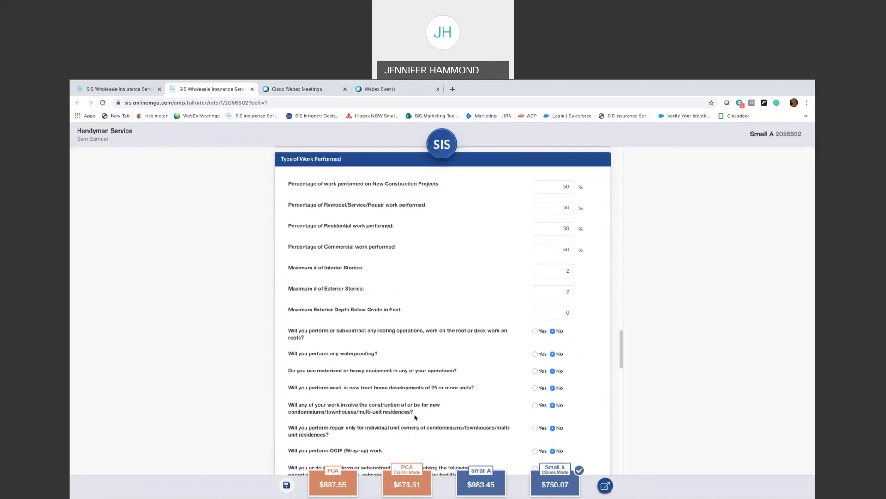
scroll(342, 397, down, 1)
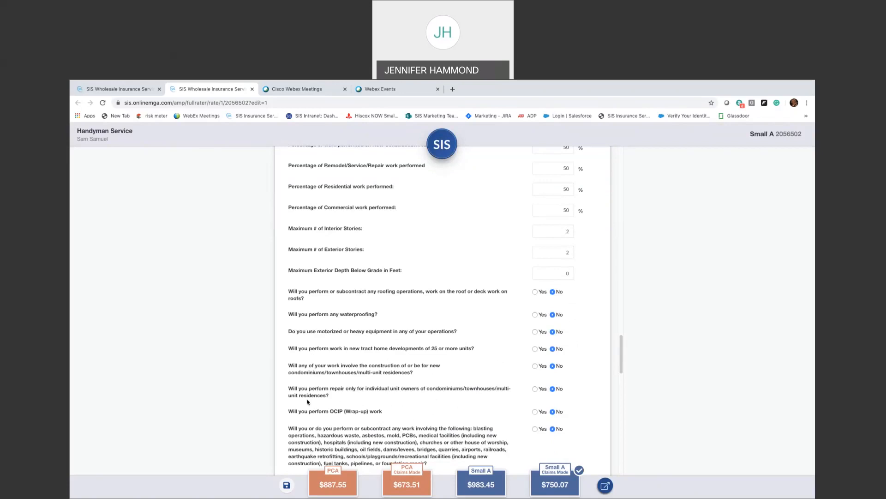
scroll(364, 396, down, 1)
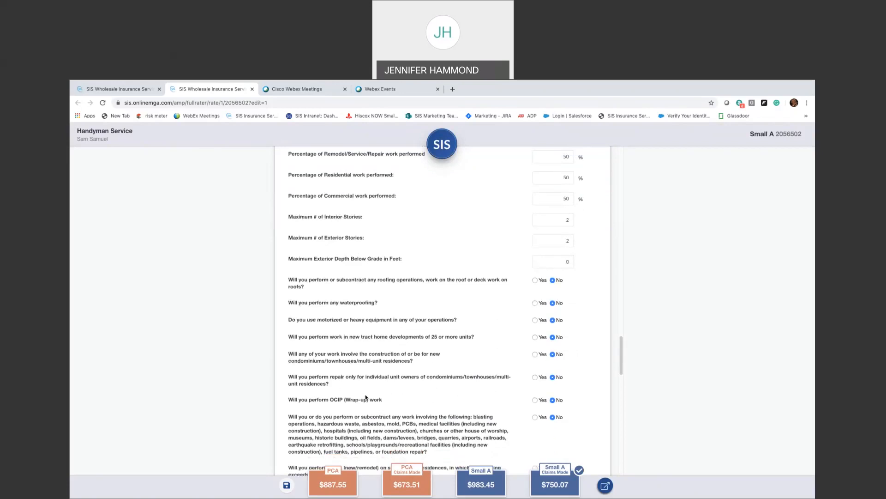
scroll(411, 397, down, 1)
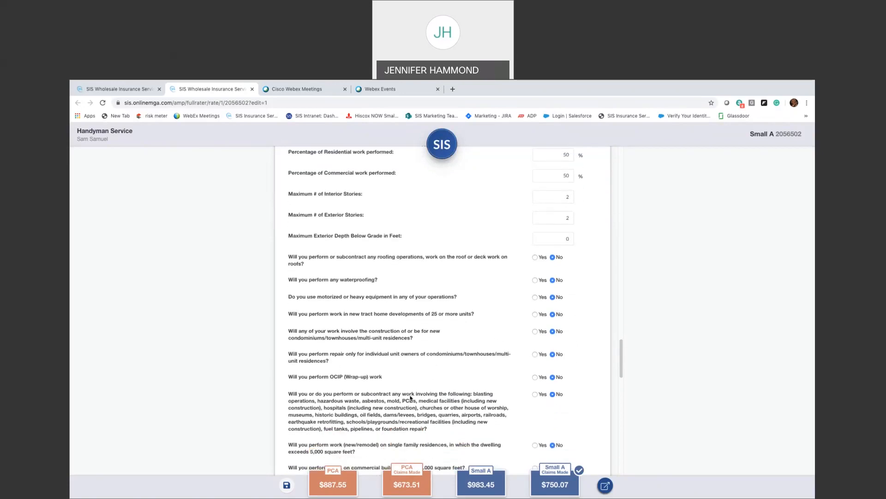
scroll(410, 397, down, 2)
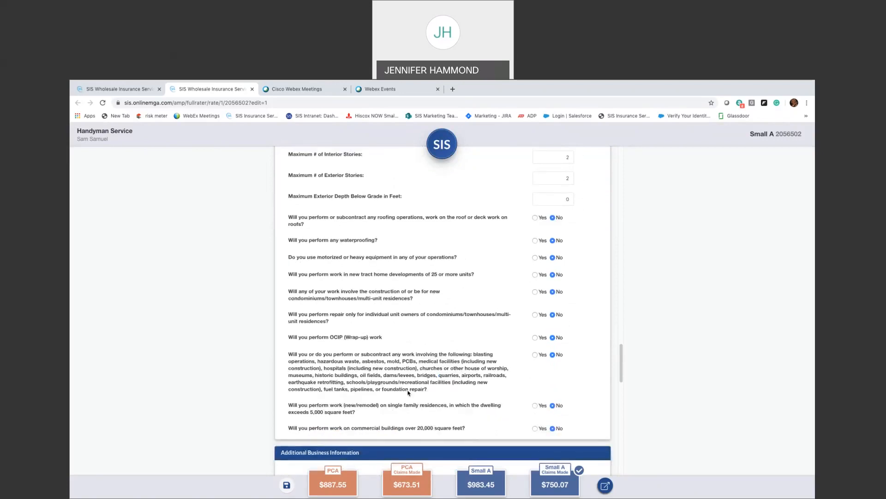
scroll(462, 397, down, 2)
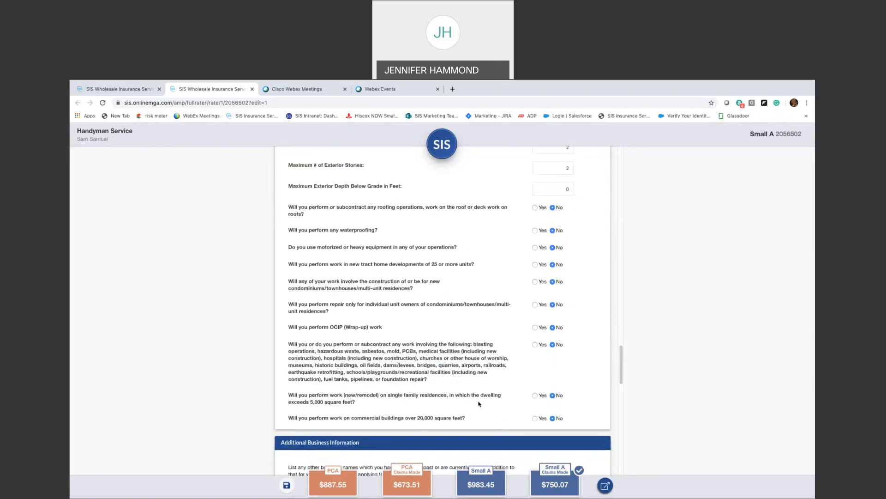
scroll(479, 404, down, 2)
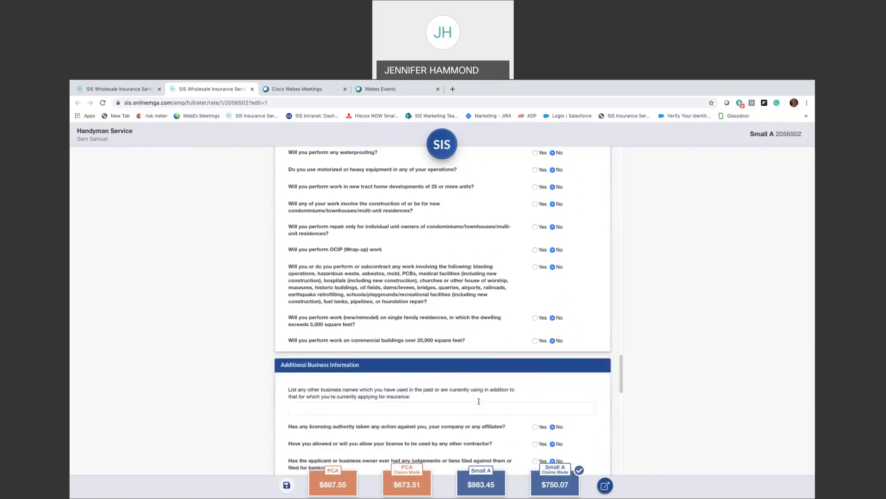
scroll(478, 401, down, 5)
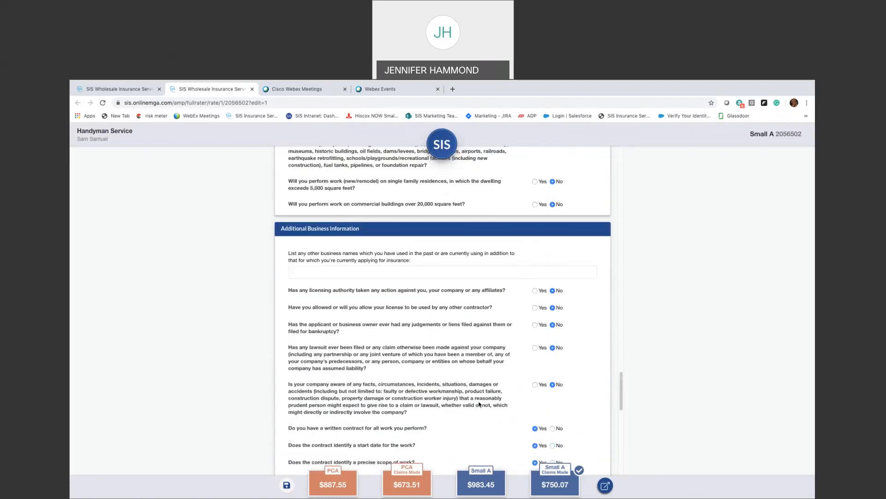
scroll(479, 404, down, 2)
scroll(478, 374, down, 2)
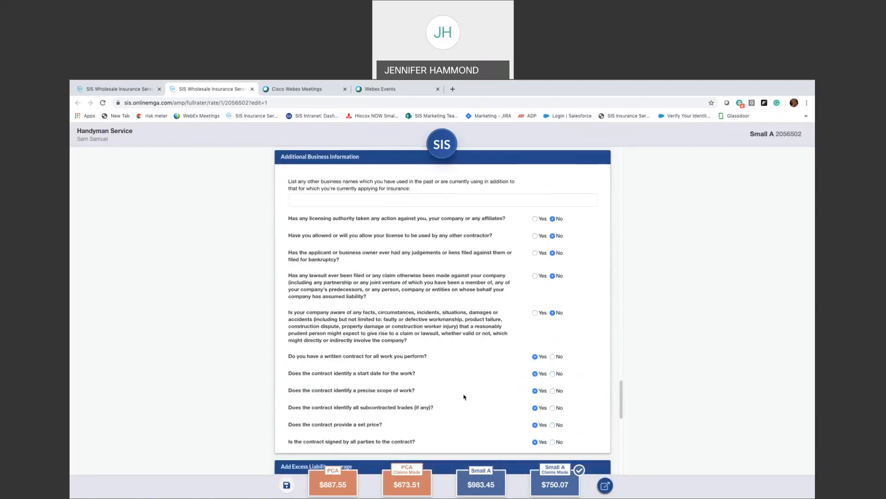
scroll(464, 396, down, 4)
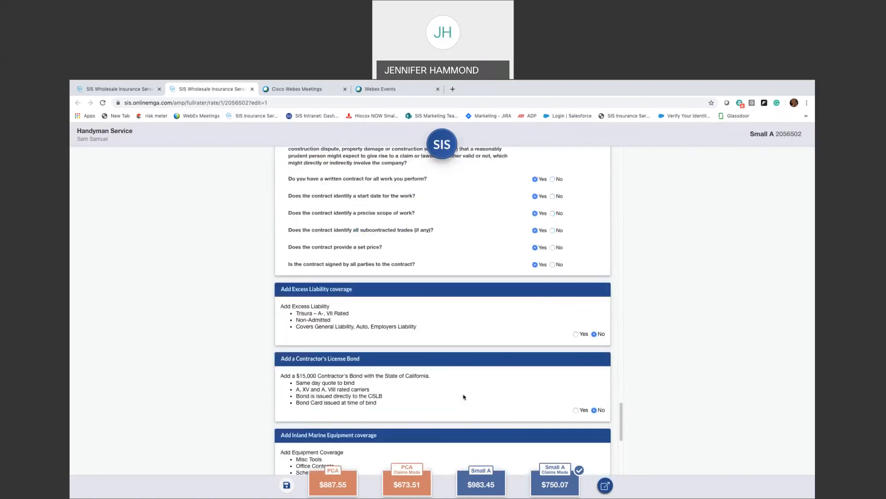
scroll(463, 396, down, 4)
scroll(464, 397, down, 2)
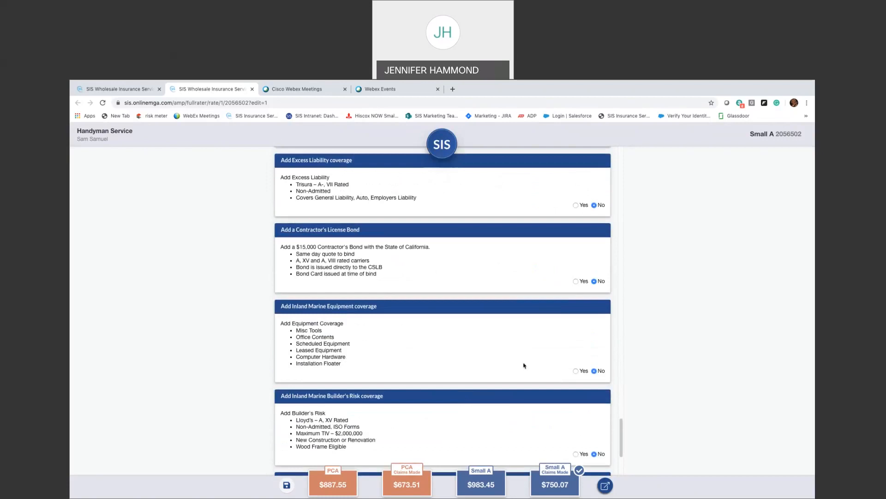
- Add $213.58 Inland Marine Equipment coverage with a $500/$2,500 deductible and 0 prior losses
click(575, 371)
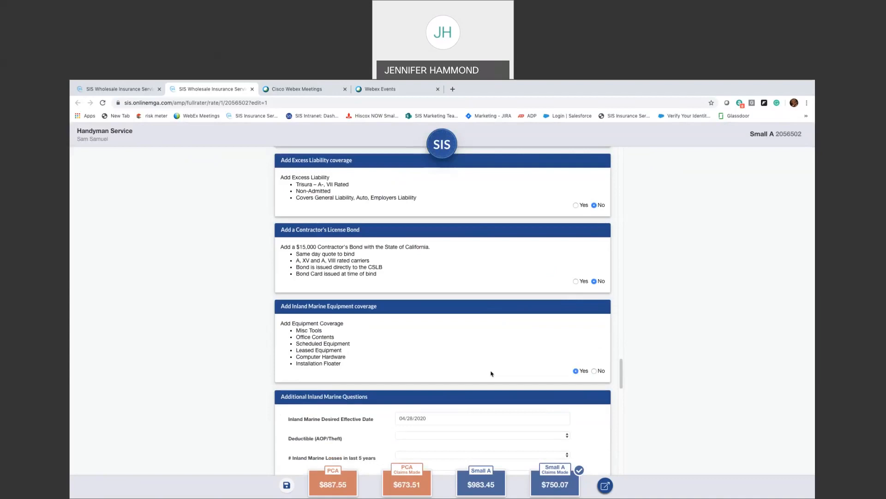
scroll(484, 374, down, 2)
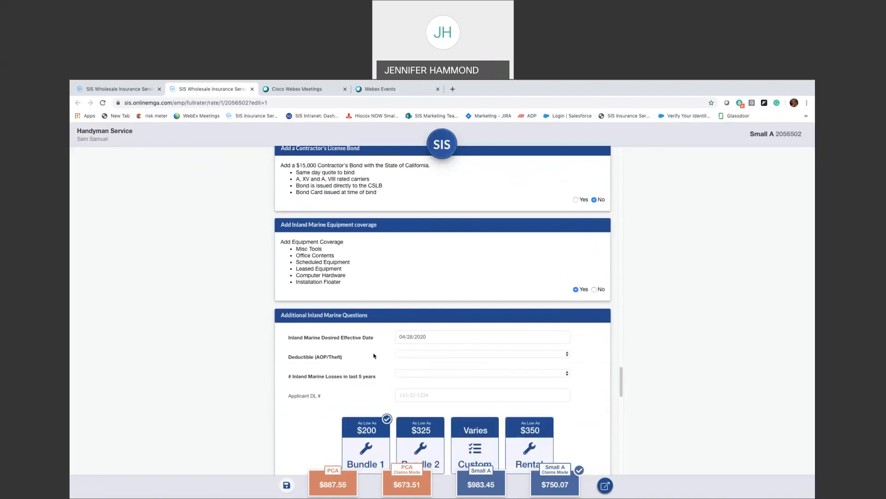
scroll(416, 354, down, 1)
click(444, 346)
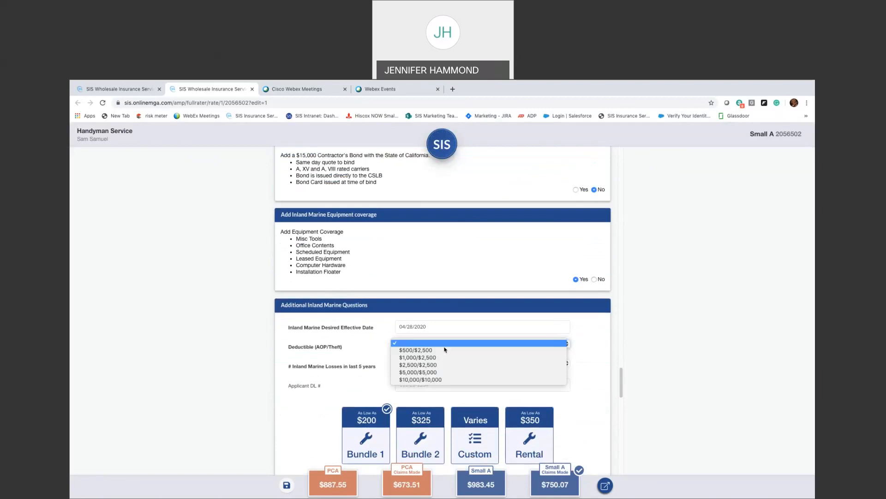
click(444, 349)
click(412, 364)
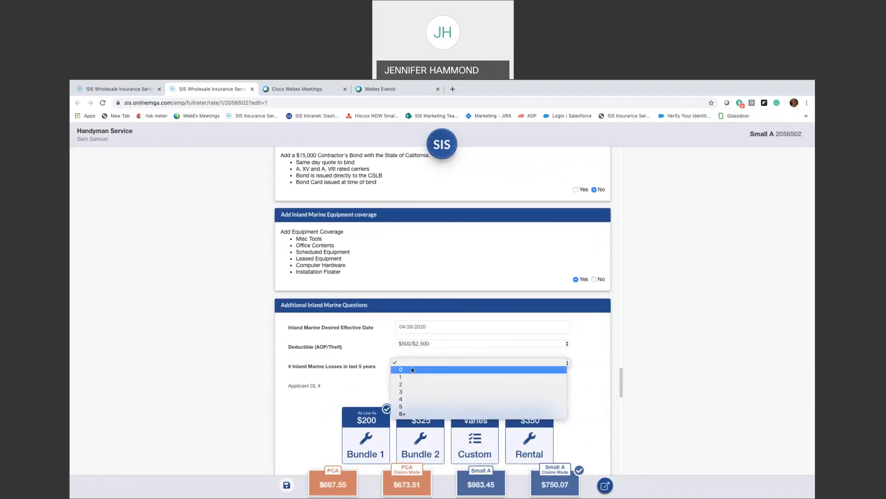
click(412, 370)
scroll(347, 377, down, 1)
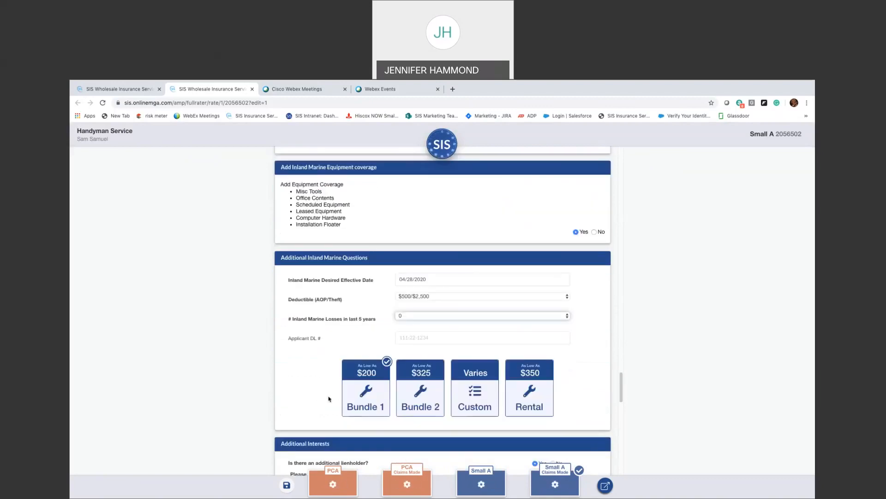
mouse_move(370, 399)
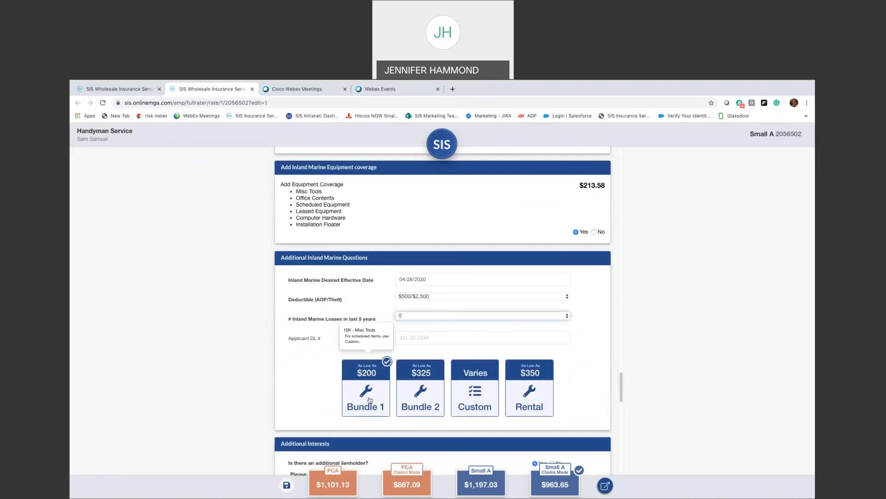
mouse_move(405, 394)
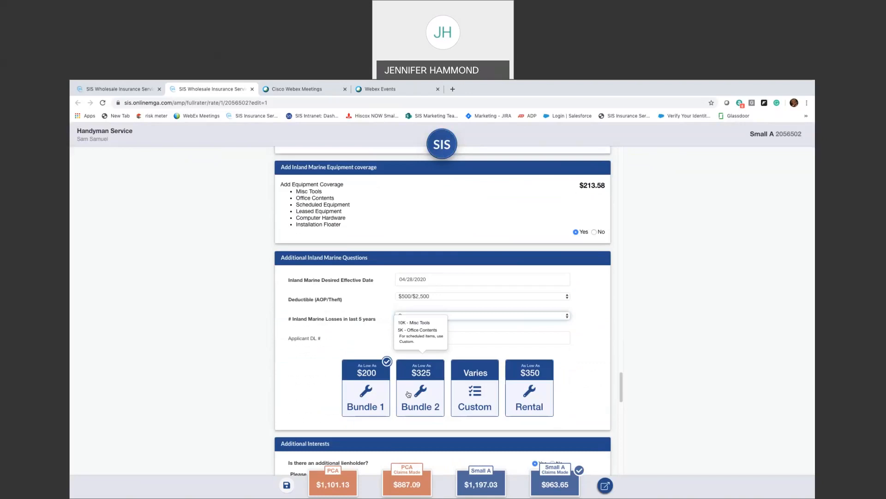
mouse_move(459, 395)
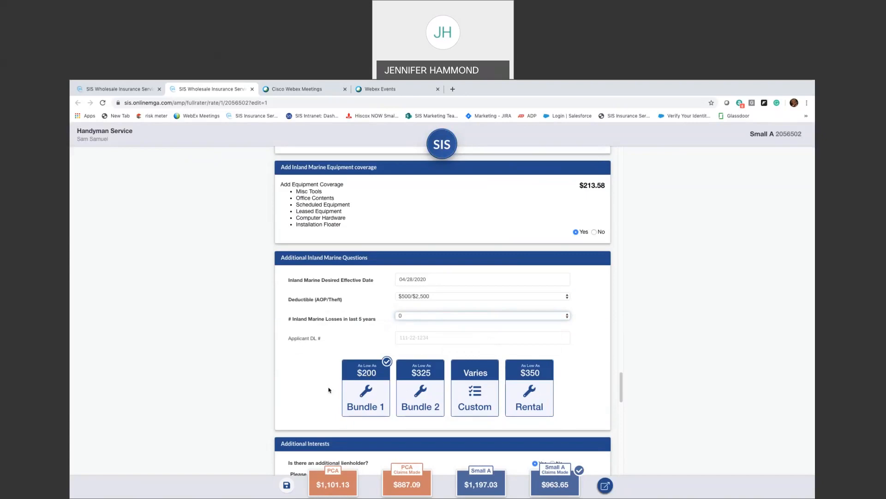
scroll(330, 386, down, 2)
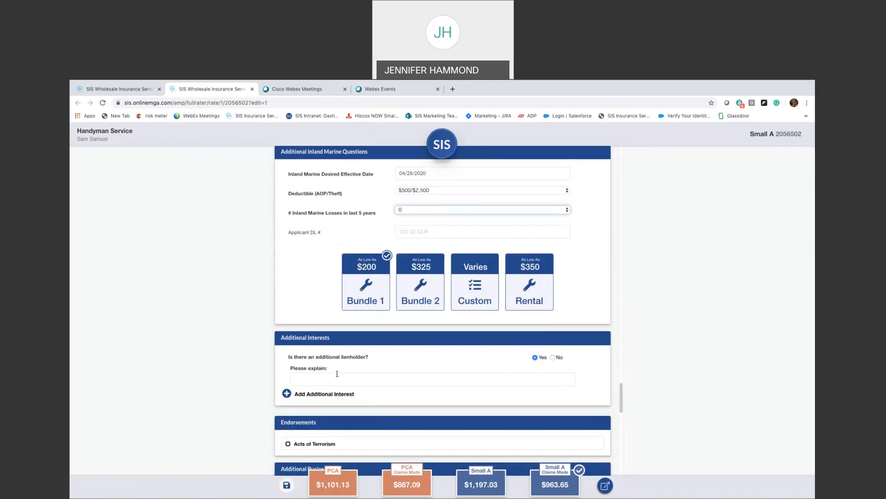
click(553, 358)
scroll(421, 365, down, 2)
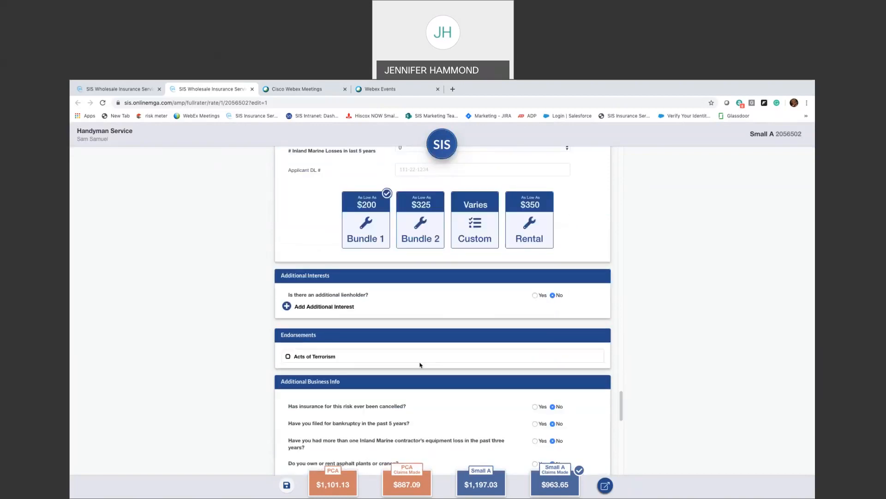
scroll(314, 364, down, 3)
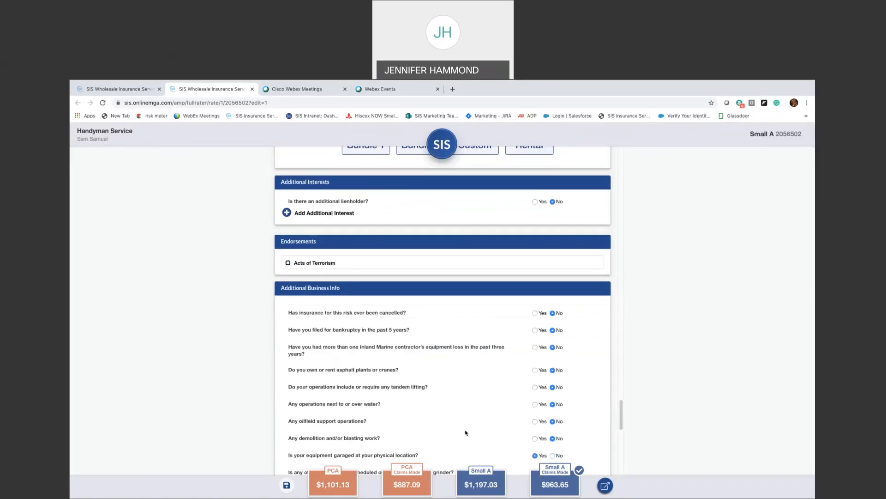
scroll(465, 433, down, 5)
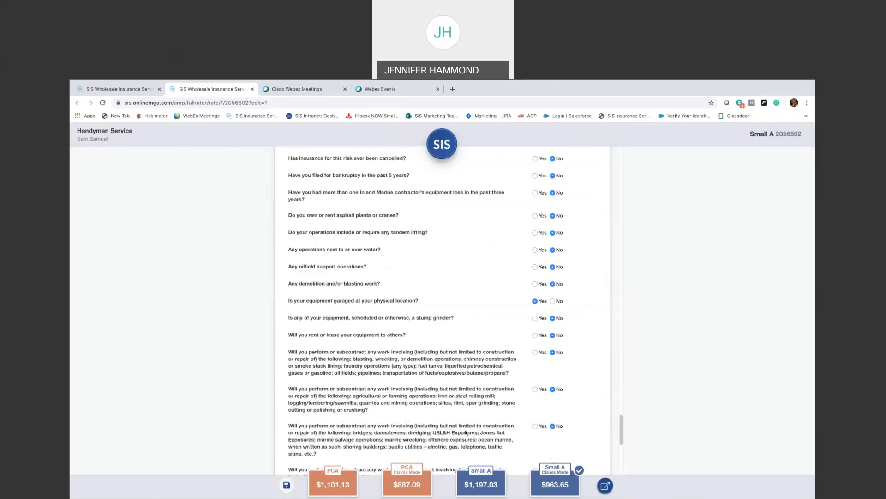
mouse_move(565, 489)
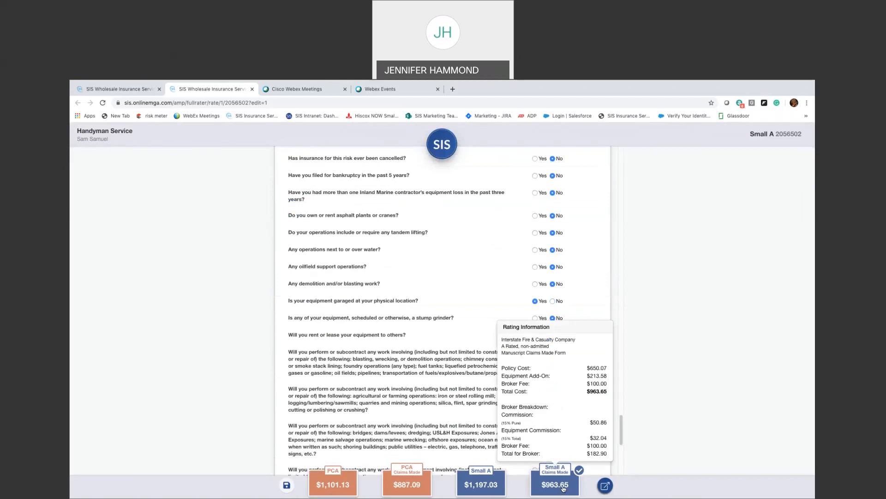
scroll(392, 390, down, 1)
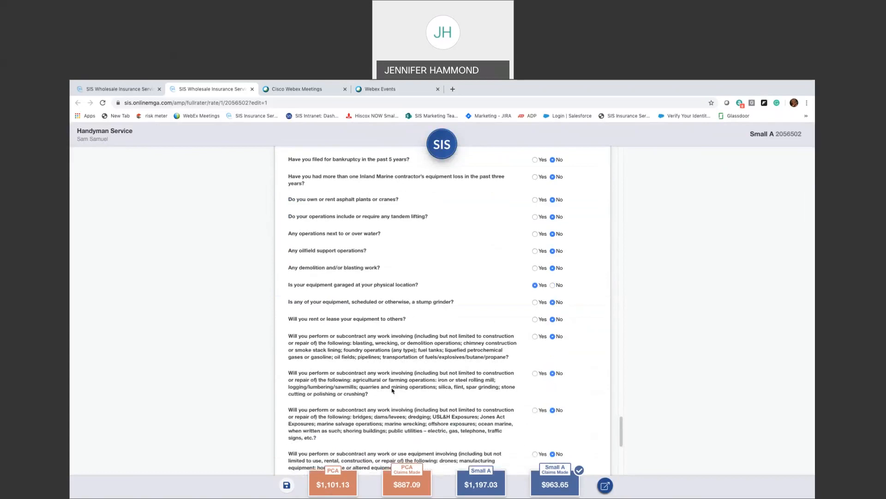
scroll(393, 390, down, 5)
scroll(391, 390, down, 2)
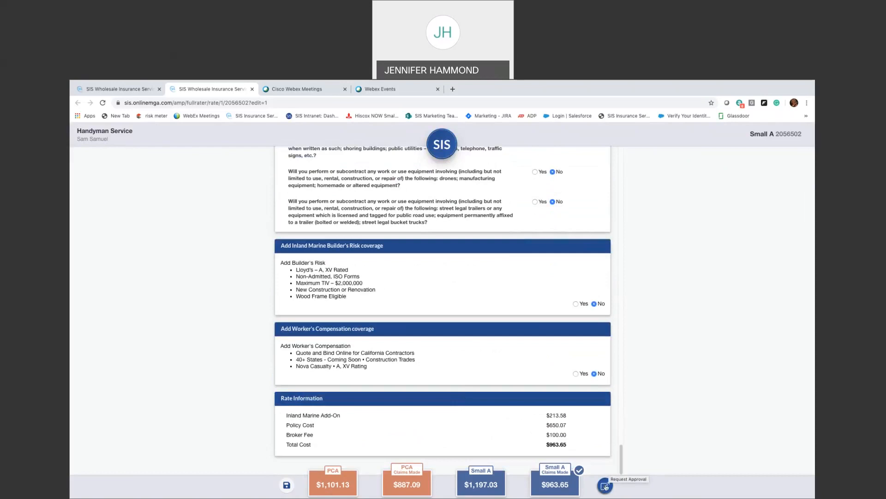
- Request approval for the Handyman Service Small A quote and select its quote number 2056502
click(605, 485)
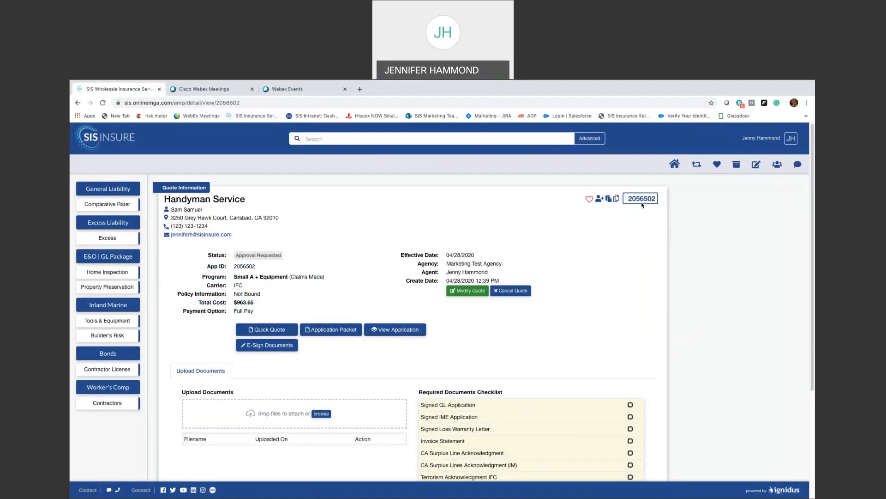
drag(630, 198, 656, 196)
- Open Today's Best from the Approved Quote list and start E-Sign Documents
click(642, 267)
click(675, 164)
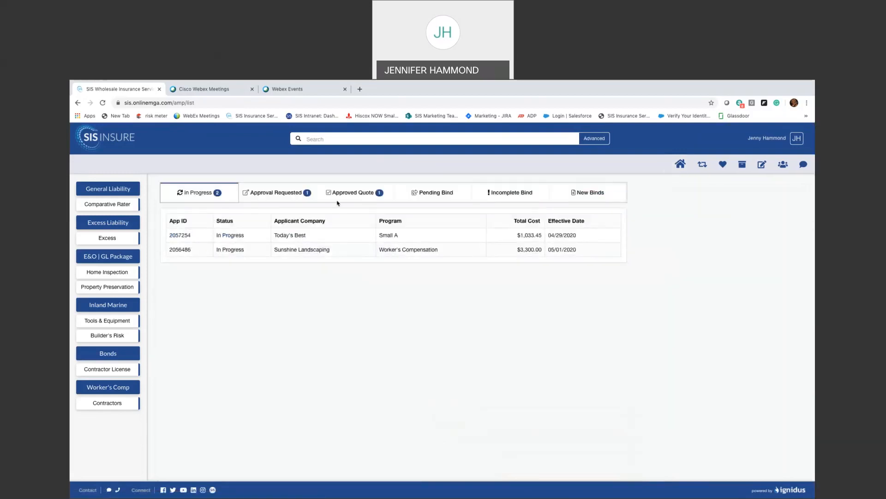
click(341, 196)
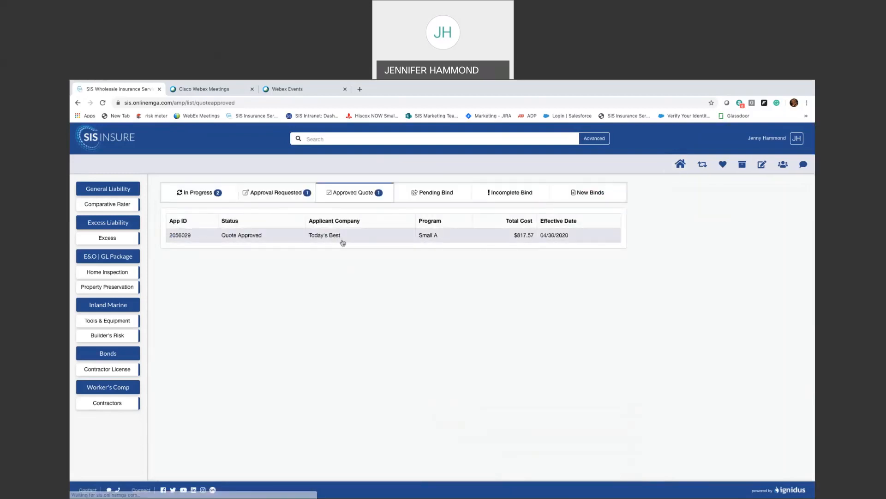
click(343, 243)
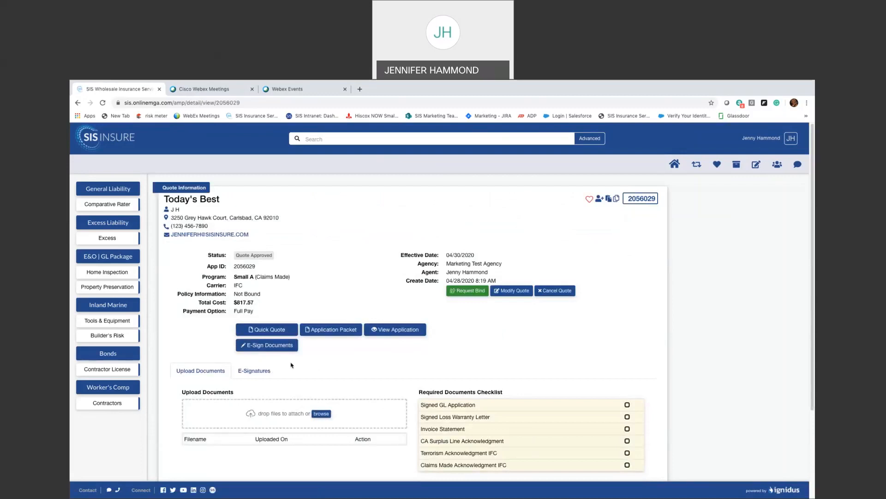
click(249, 350)
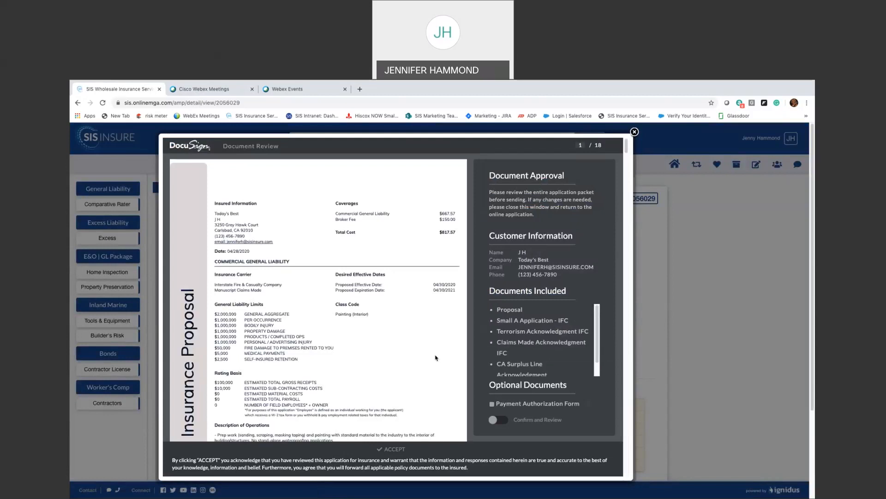
- Turn on Confirm and Review, scroll through all 18 pages, and accept the packet
scroll(436, 358, down, 1)
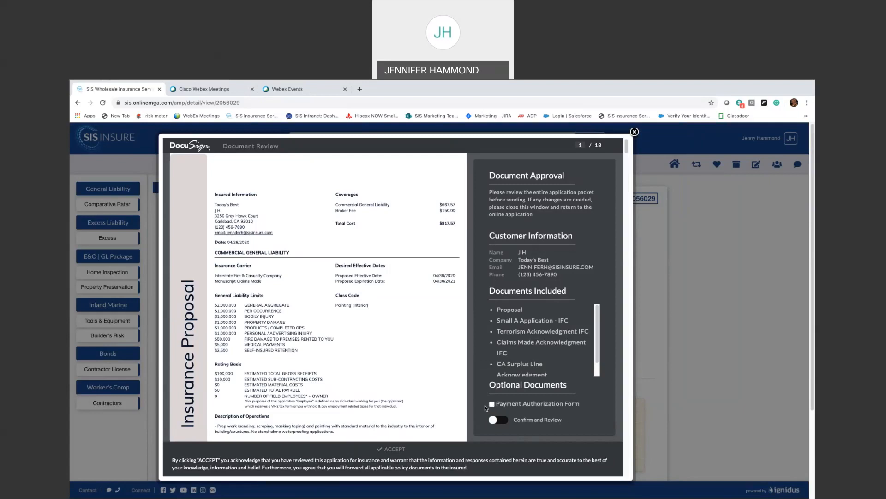
click(501, 420)
scroll(406, 398, down, 10)
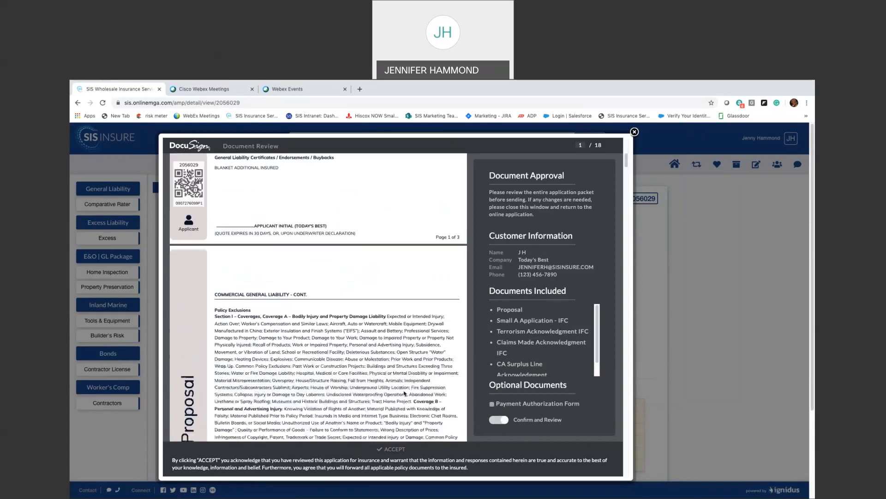
scroll(404, 393, down, 10)
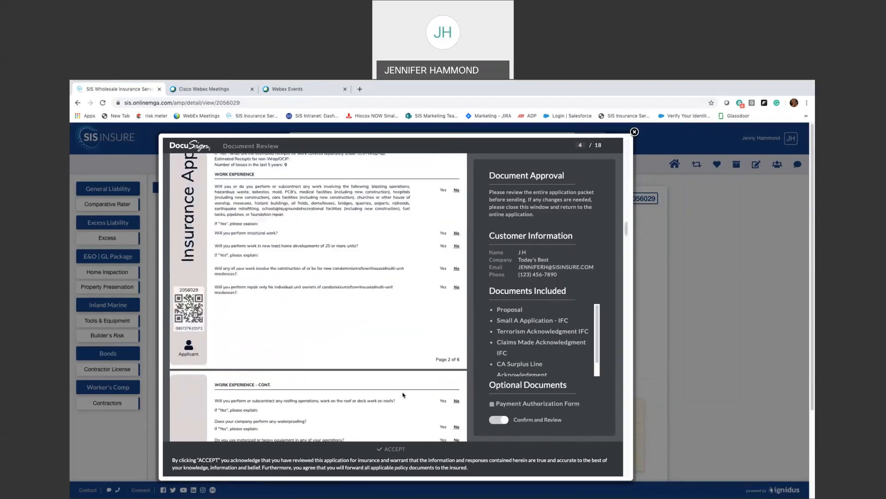
scroll(403, 395, down, 20)
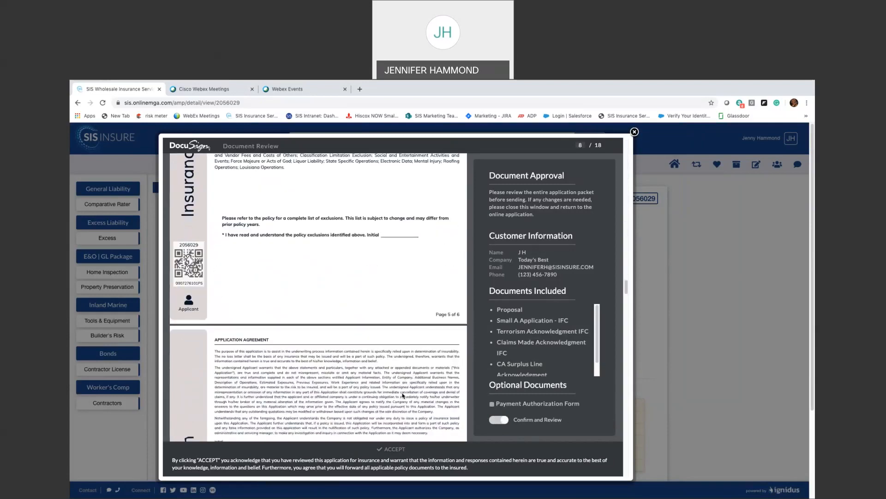
scroll(403, 396, down, 20)
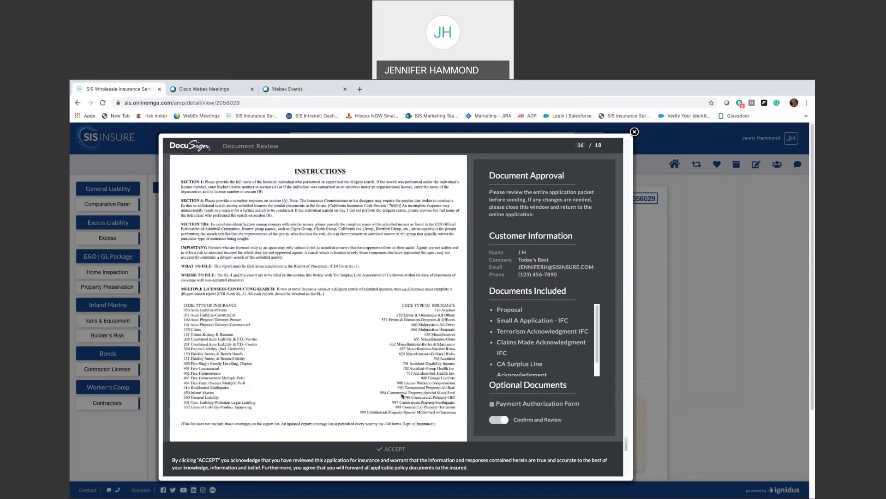
scroll(402, 395, down, 5)
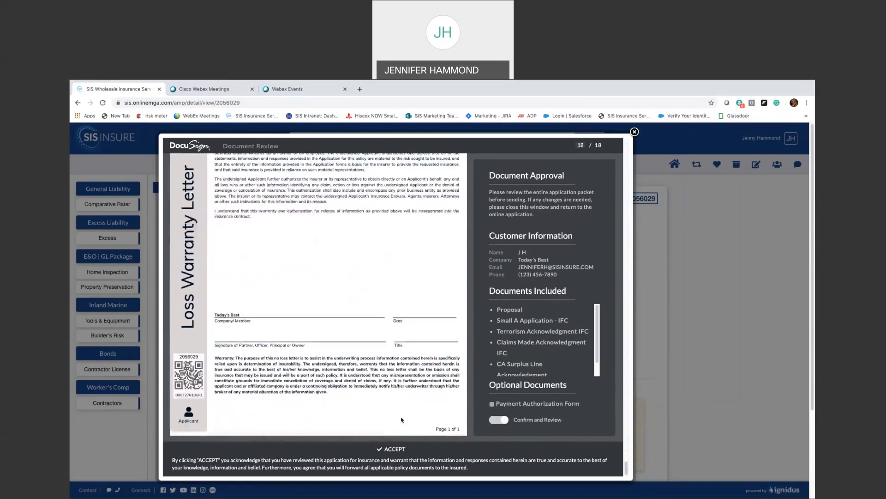
click(400, 450)
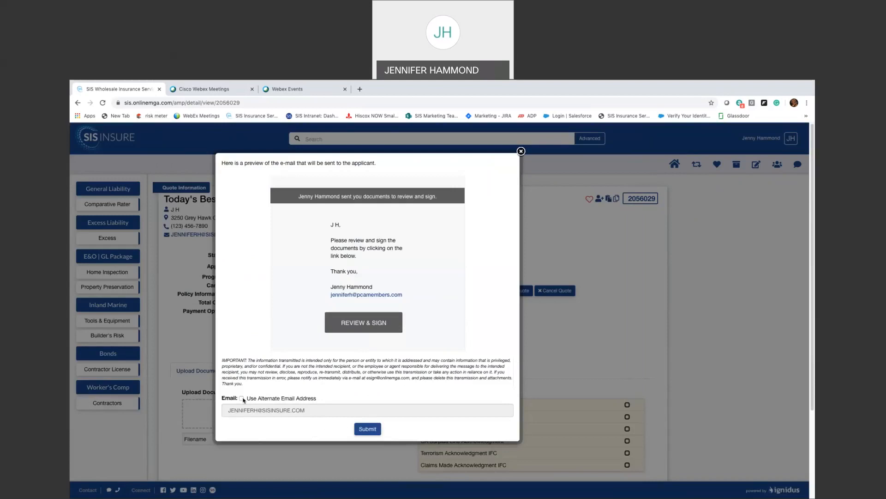
- Submit the review-and-sign e-mail preview so it goes to the applicant
click(362, 433)
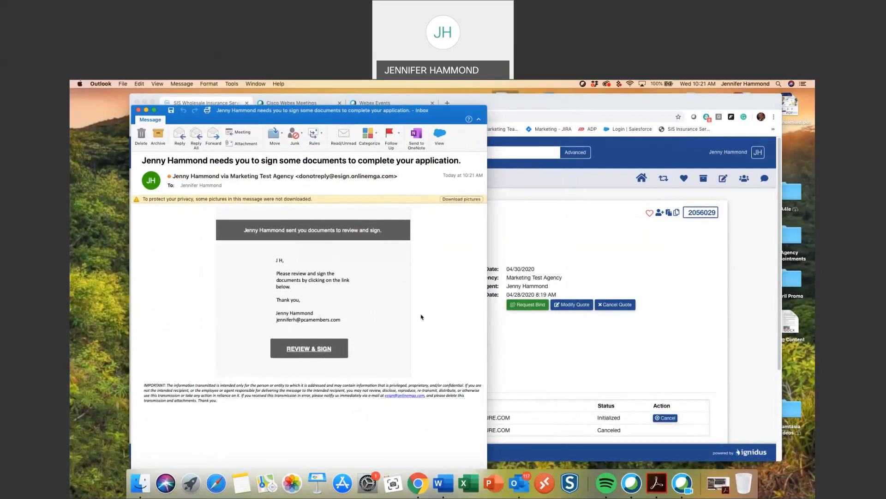
- Open the e-mail's REVIEW & SIGN link in a full-screen browser window
drag(289, 123, 237, 117)
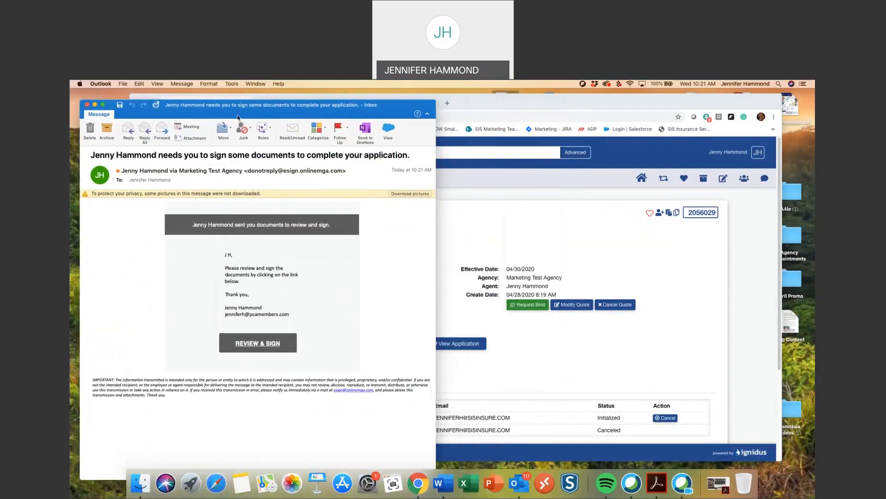
click(257, 344)
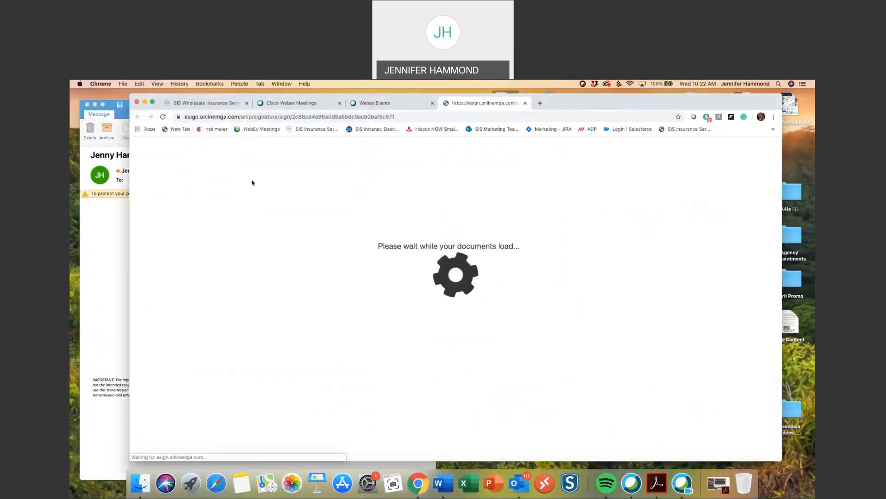
click(153, 102)
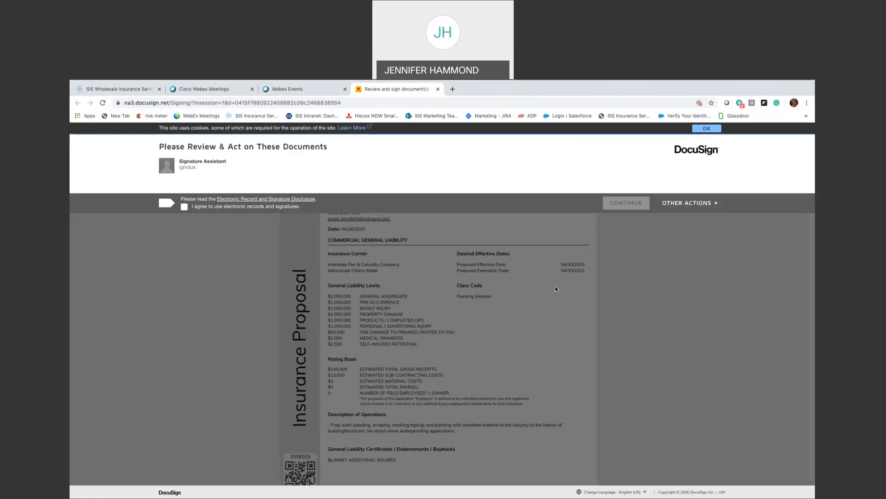
- Agree to electronic records, adopt the prefilled initials, and initial the first two proposal fields
click(184, 207)
click(626, 203)
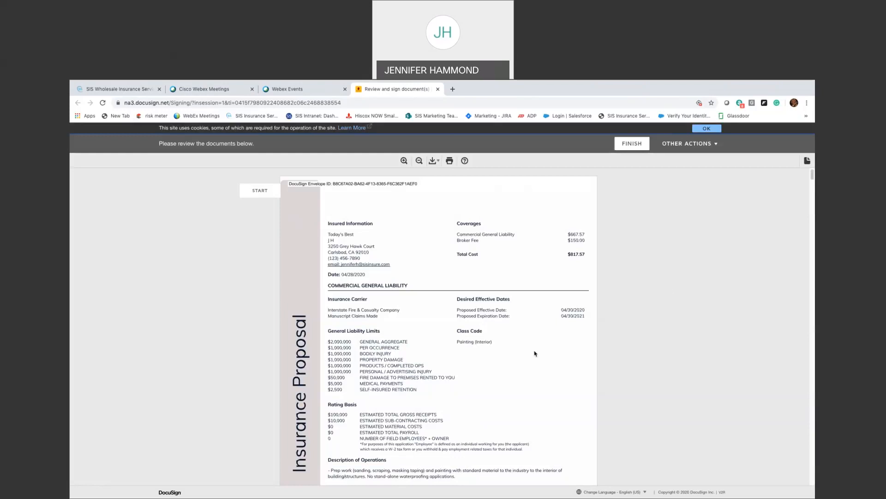
click(263, 193)
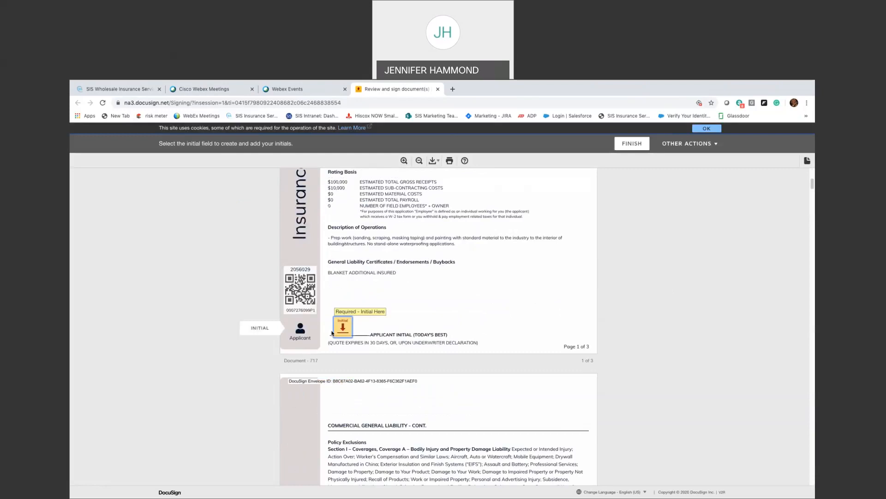
click(342, 326)
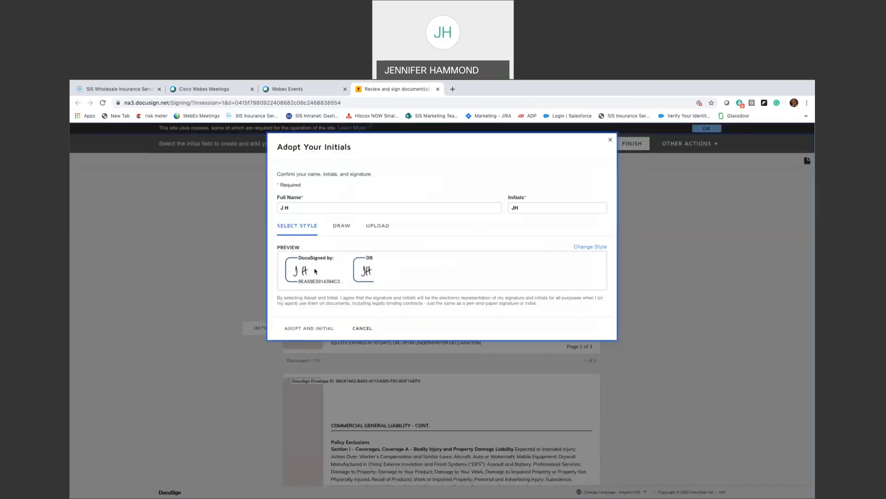
click(308, 327)
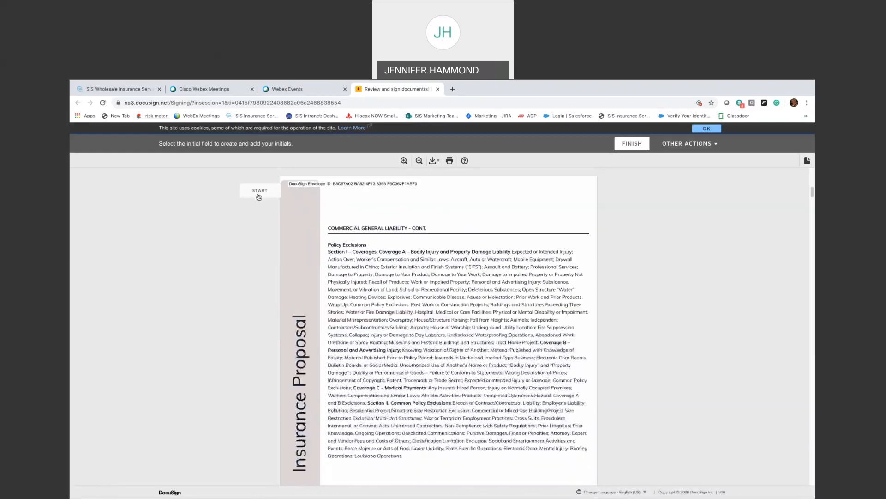
click(260, 191)
click(259, 196)
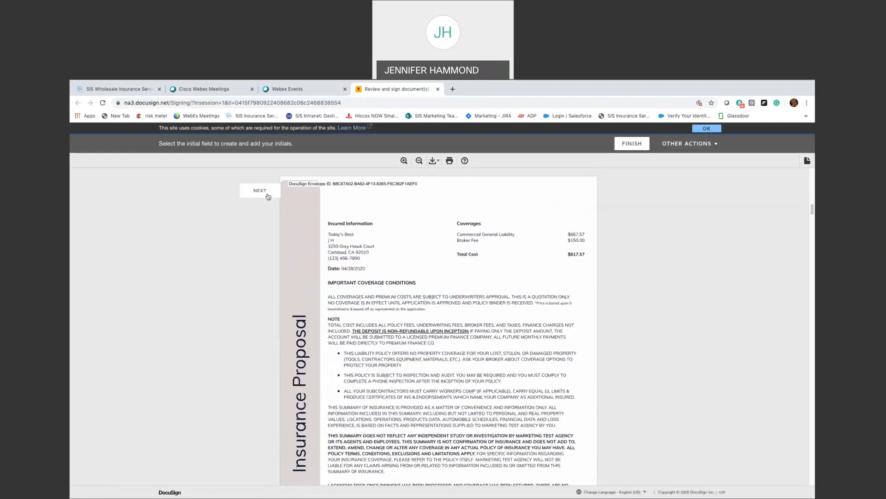
- Move past the page 3 signature field to the next fields needing initials
click(268, 196)
scroll(352, 331, down, 5)
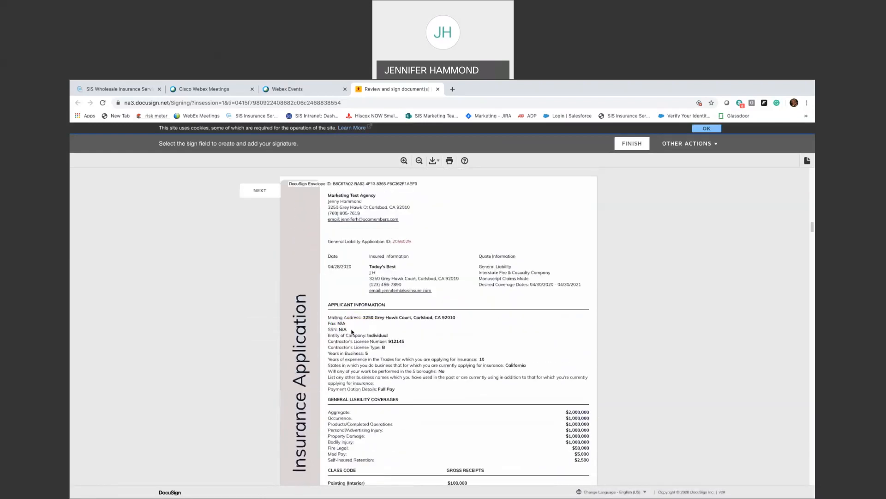
scroll(352, 330, down, 2)
scroll(361, 331, down, 7)
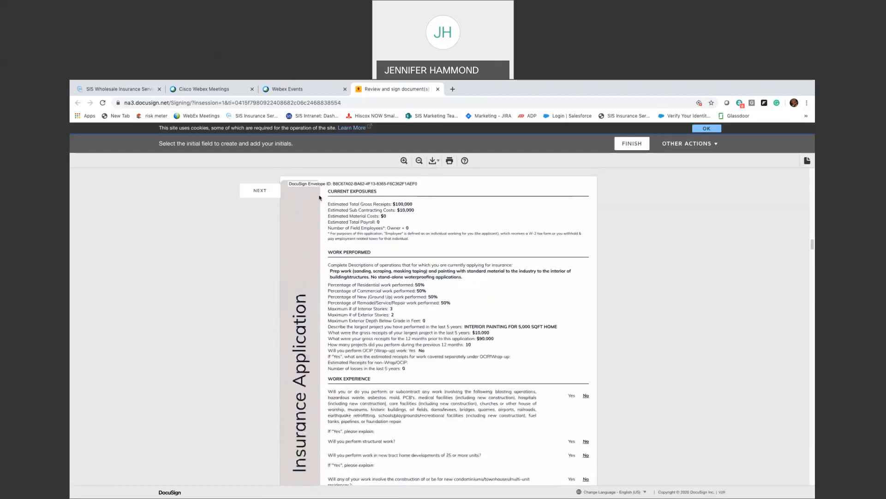
scroll(319, 198, down, 10)
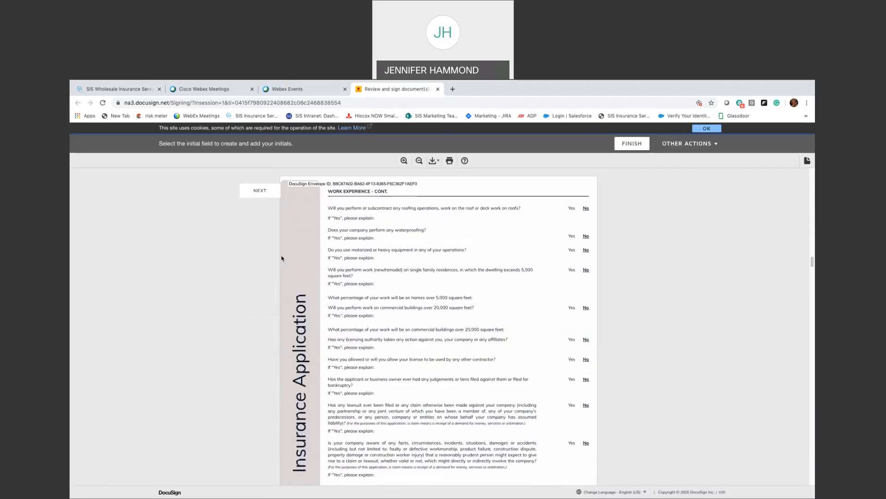
scroll(282, 258, down, 5)
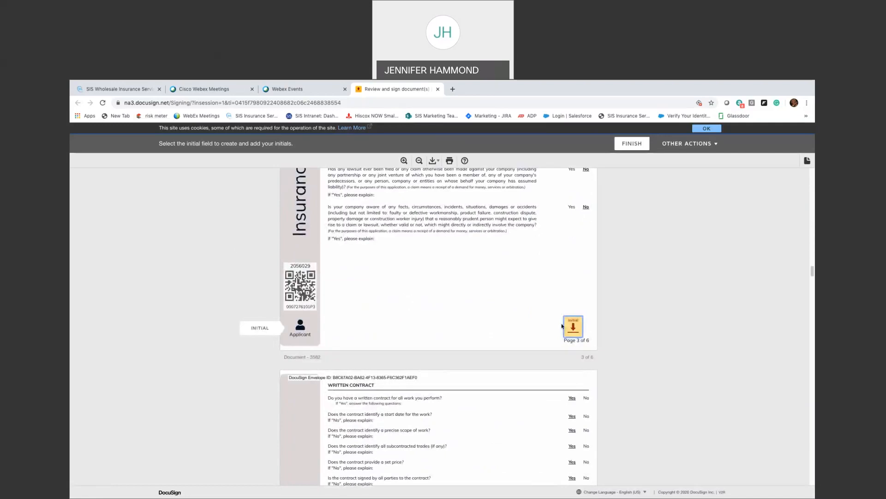
scroll(562, 326, down, 4)
click(266, 195)
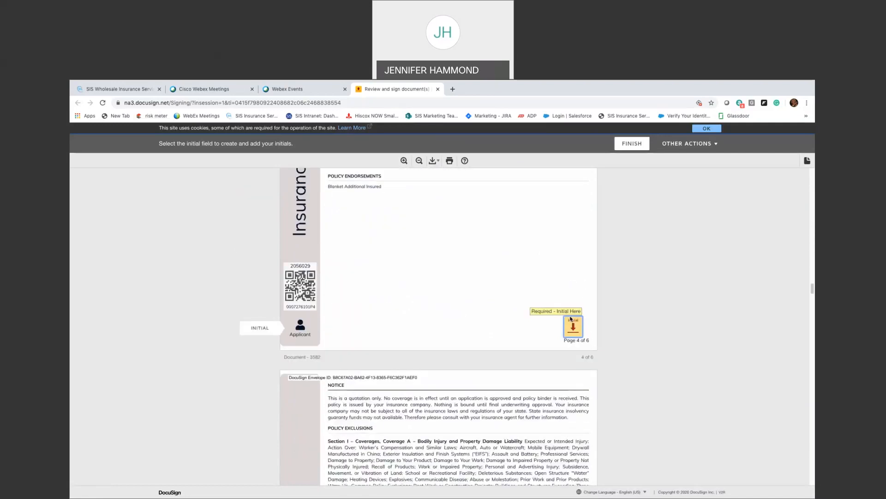
scroll(231, 207, down, 4)
scroll(505, 398, down, 1)
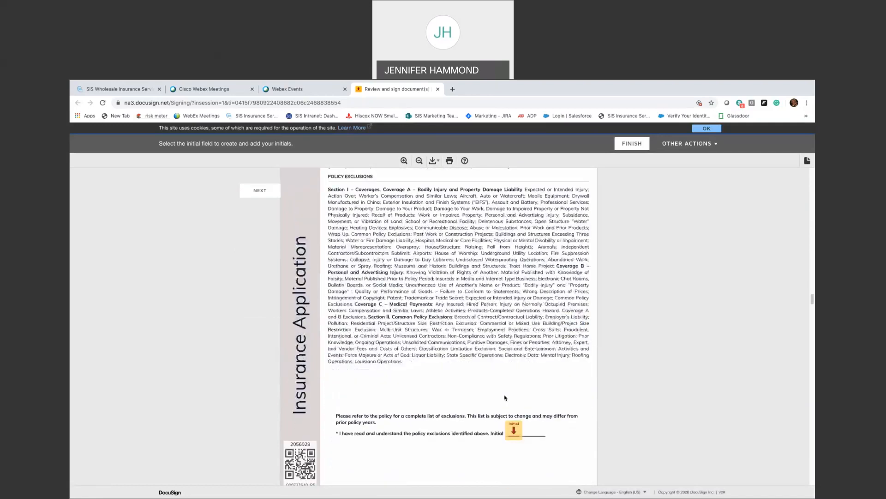
scroll(505, 398, down, 7)
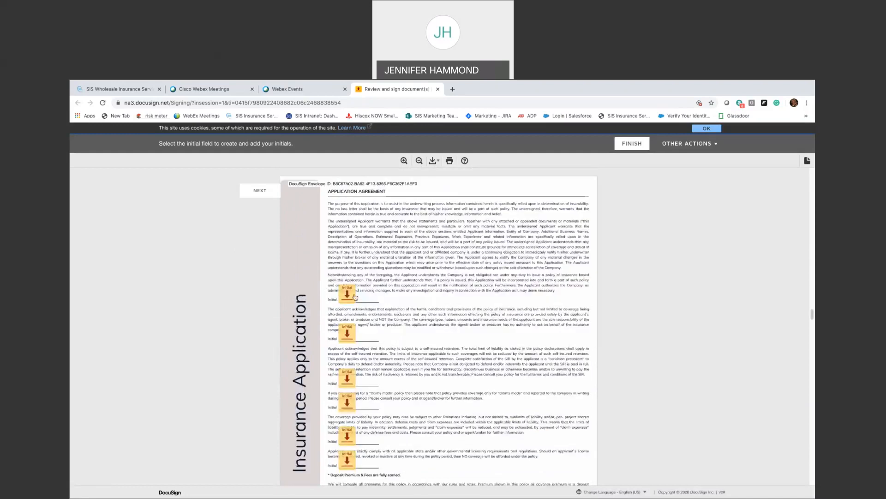
- Initial each of the six agreement paragraphs
click(355, 296)
scroll(351, 313, down, 1)
click(347, 280)
click(347, 346)
click(347, 322)
scroll(349, 324, down, 1)
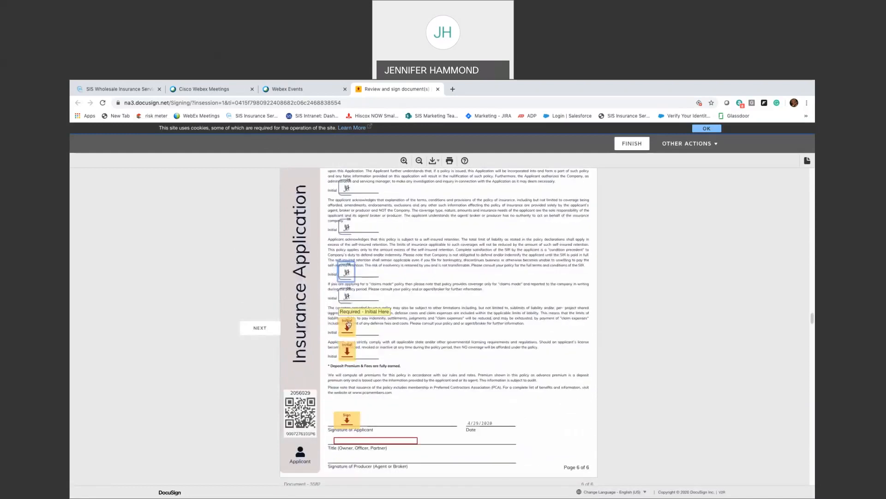
click(349, 324)
scroll(348, 325, down, 1)
click(347, 327)
scroll(346, 327, down, 2)
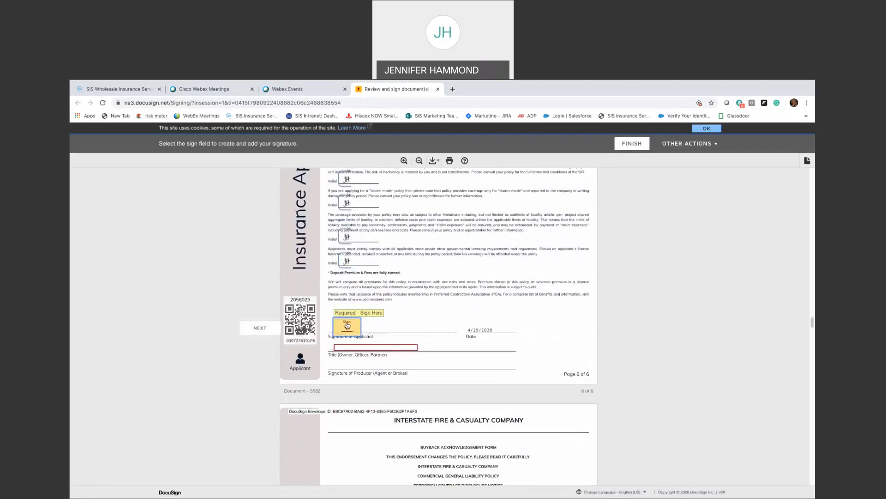
- Sign as applicant on page 6 with title Owner, then enter the initials on the next form
click(347, 327)
scroll(348, 328, down, 1)
click(351, 328)
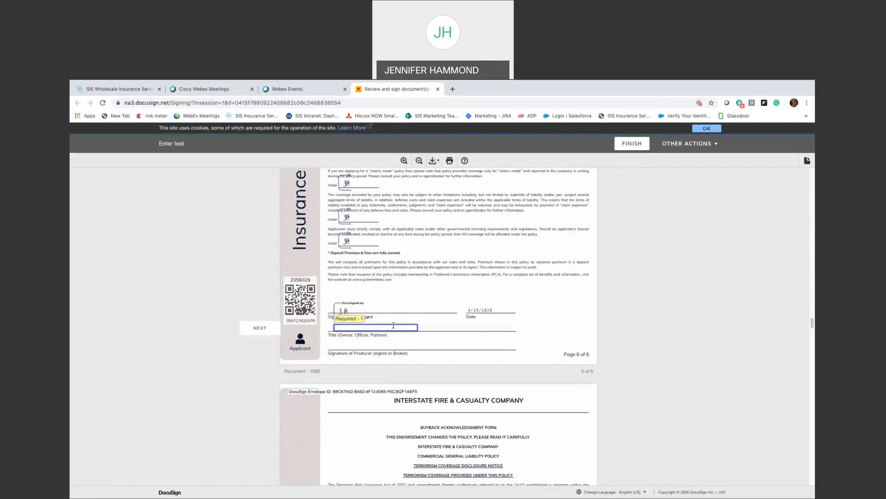
text(Owner)
click(252, 328)
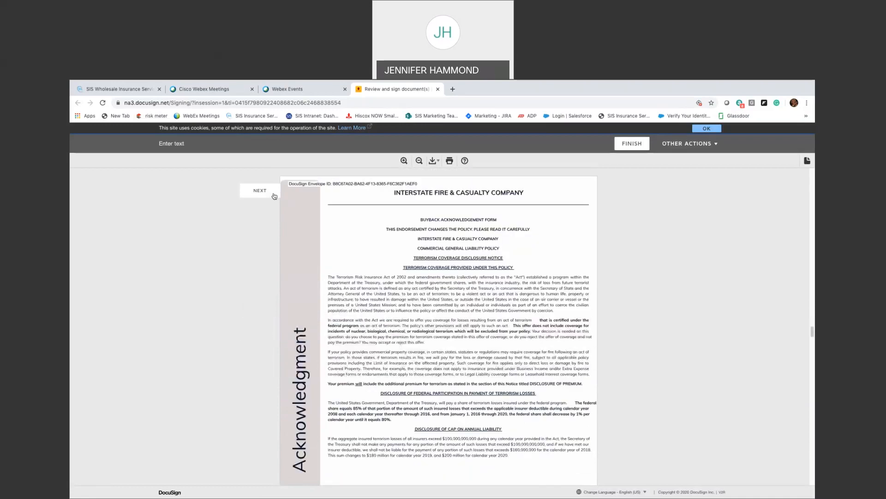
click(275, 196)
text(JH)
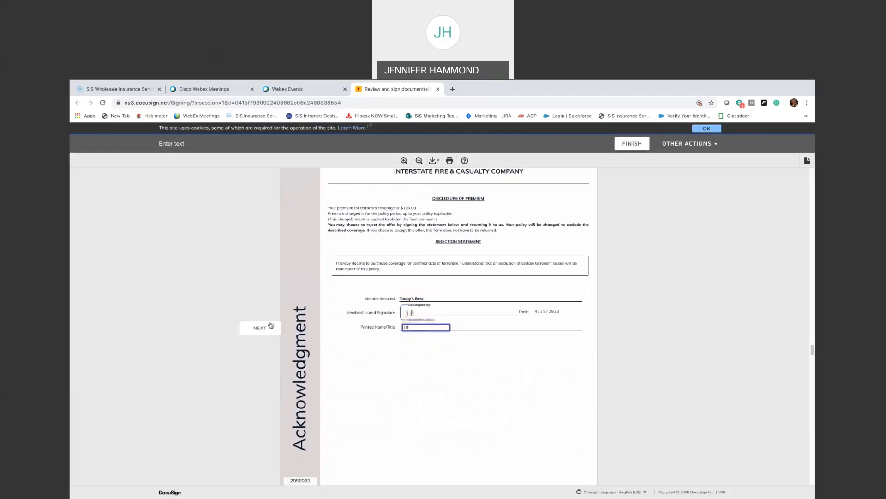
- Sign the acknowledgement form and fill in the signer's printed name
click(267, 329)
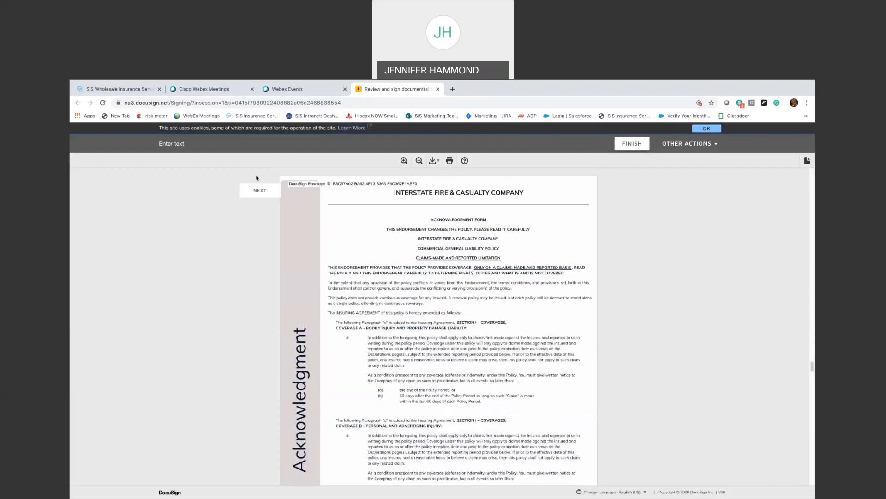
click(259, 189)
click(402, 328)
click(420, 327)
text(Jenny)
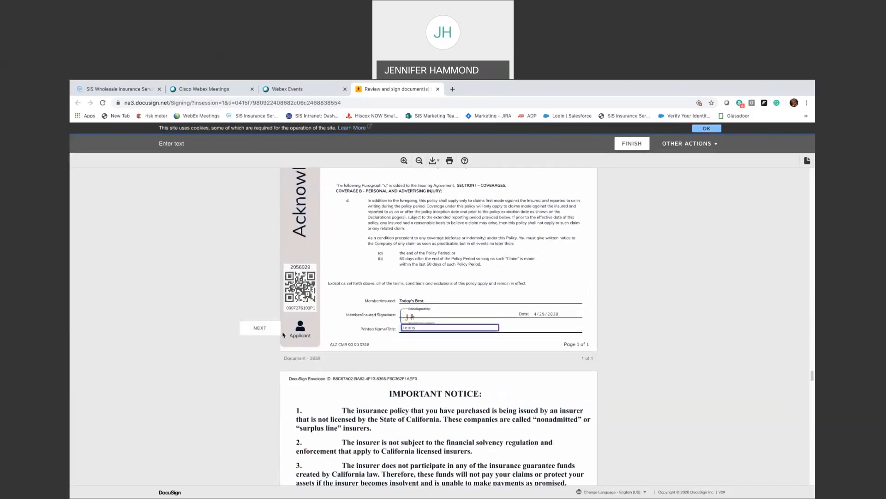
- Initial both required spots on the Important Notice document
click(261, 324)
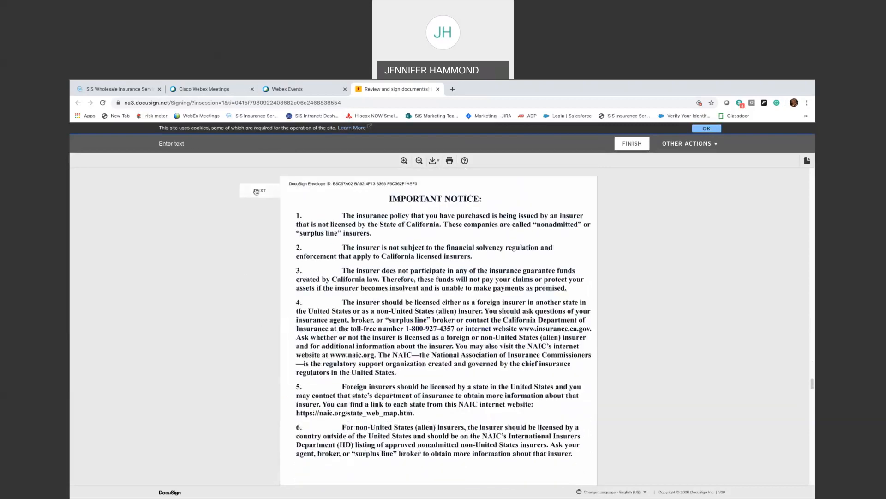
click(257, 191)
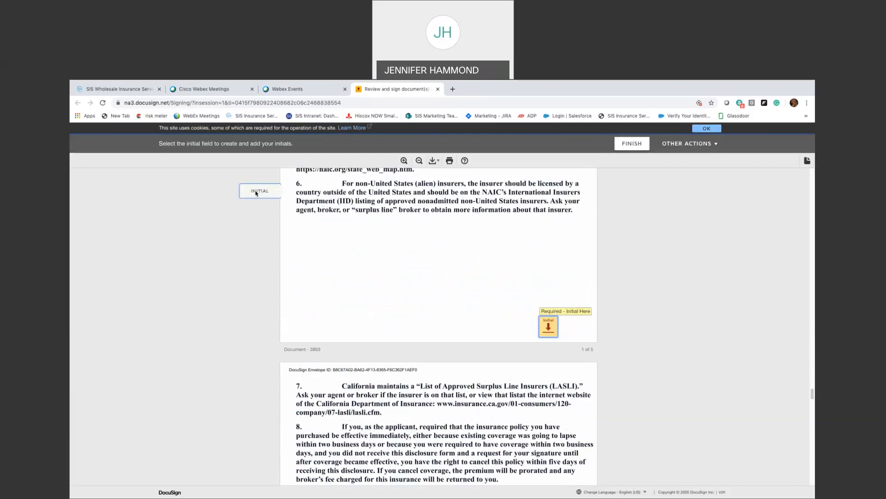
click(542, 325)
click(480, 354)
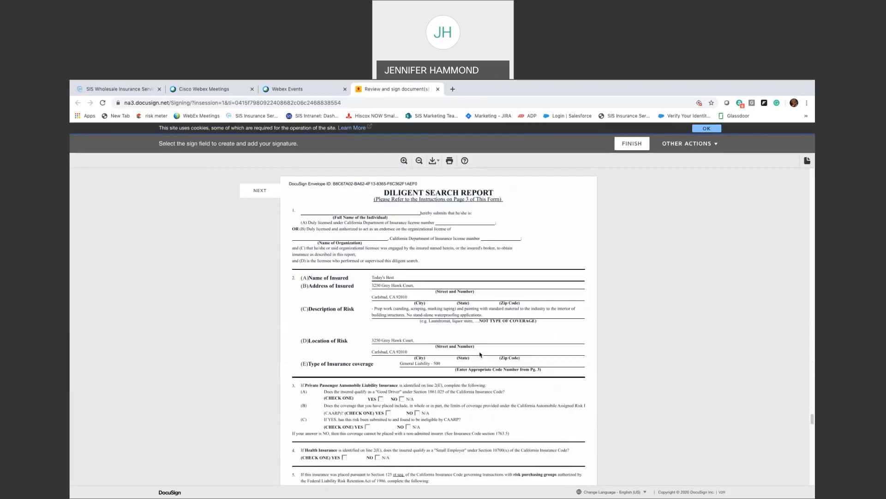
- Sign the Loss Warranty Letter with title Owner and finish the signing
click(259, 190)
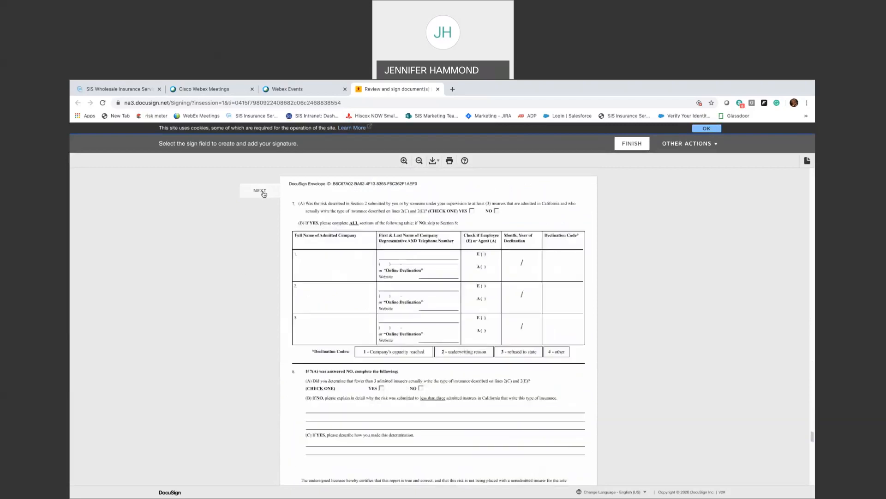
click(260, 191)
click(261, 191)
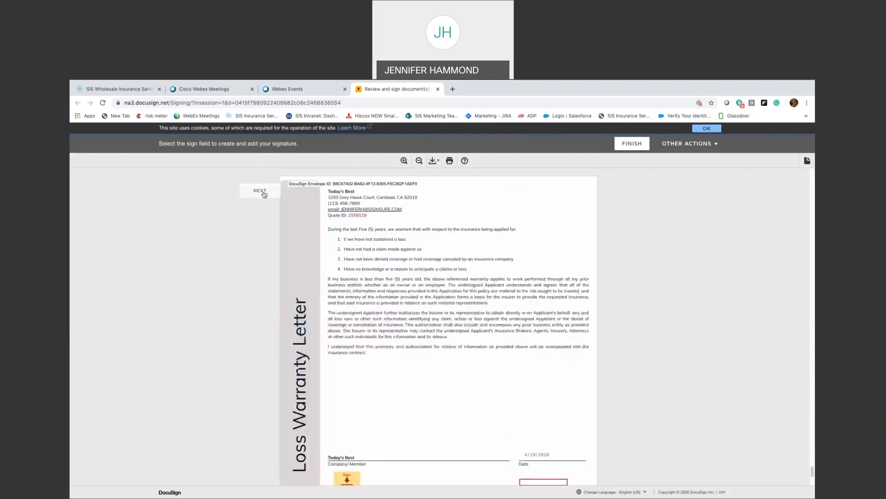
scroll(337, 267, down, 3)
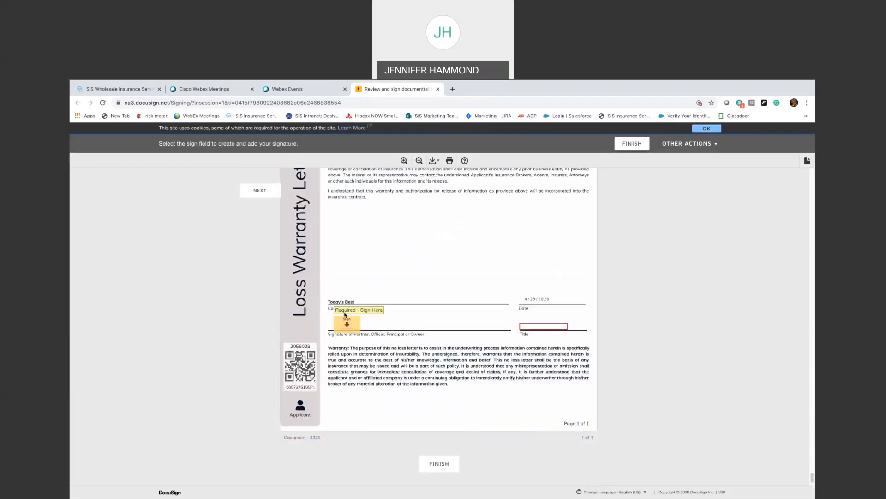
click(345, 317)
click(539, 326)
text(Ow)
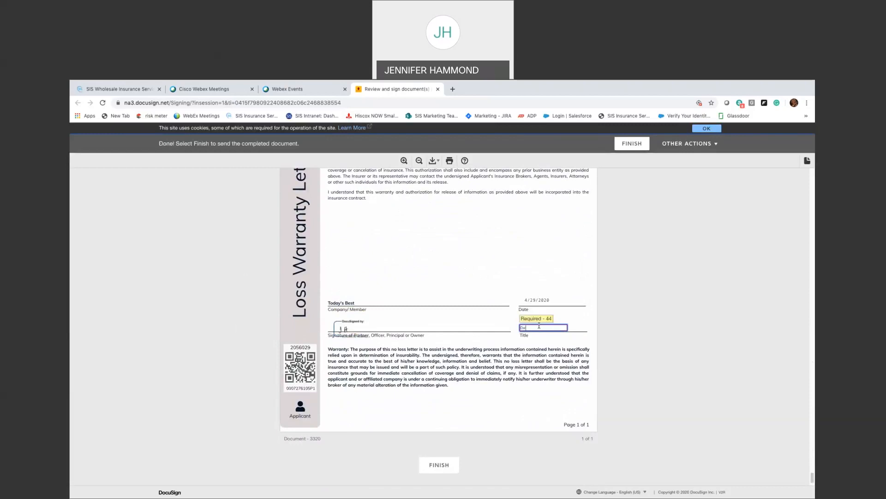
text(ner)
click(452, 465)
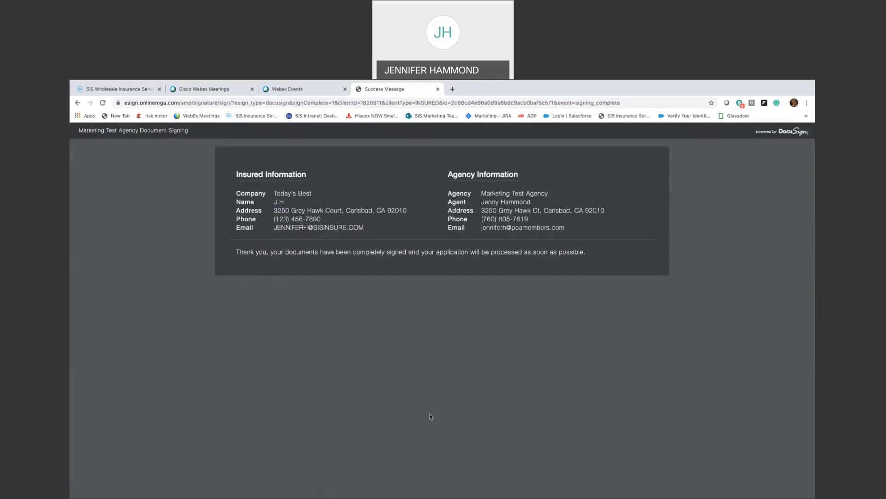
- Reload the Today's Best quote to show the Signed status, then open the remaining document
click(120, 89)
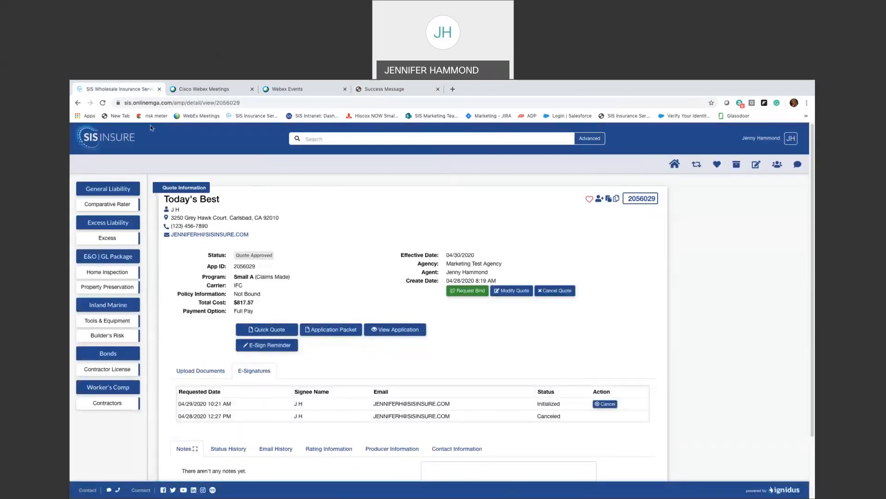
key(ctrl+r)
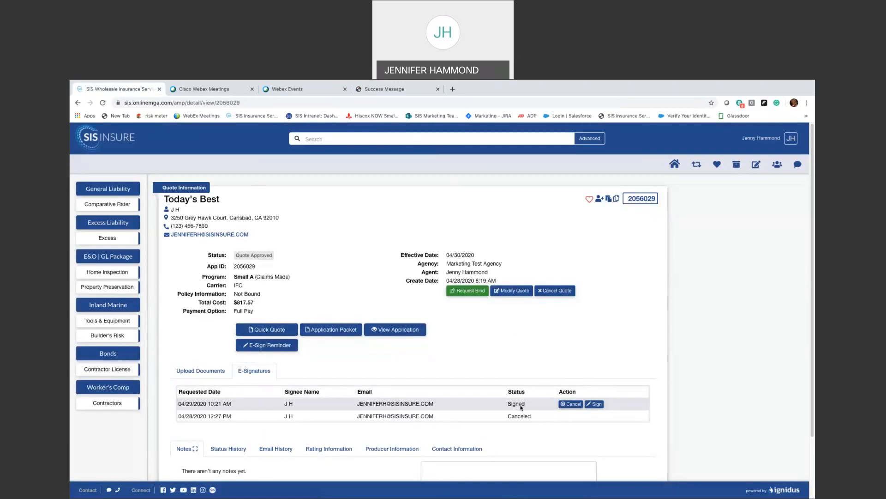
click(596, 404)
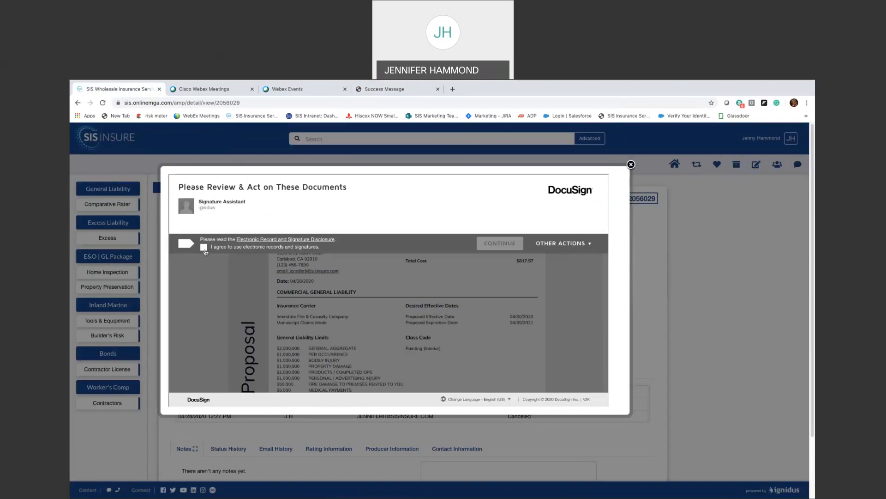
- Agree to electronic records and step through the application to sign as producer on page 6
click(203, 247)
click(499, 243)
click(206, 229)
scroll(206, 229, down, 2)
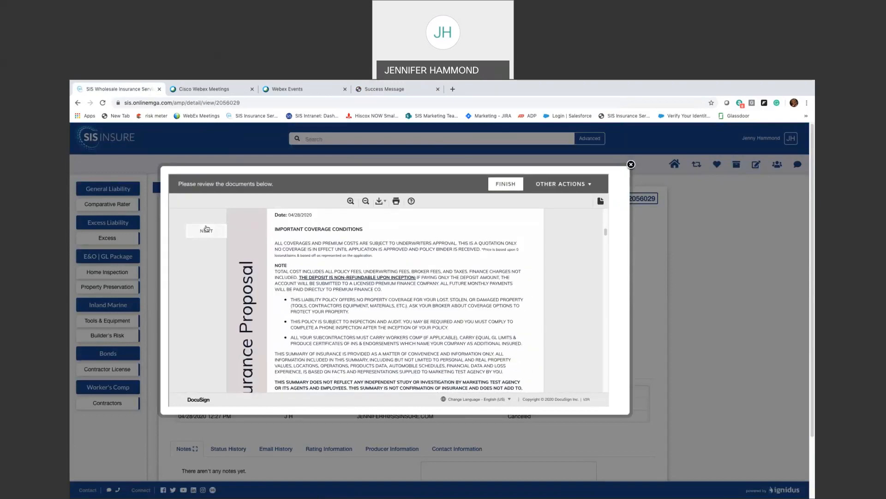
click(206, 230)
click(206, 230)
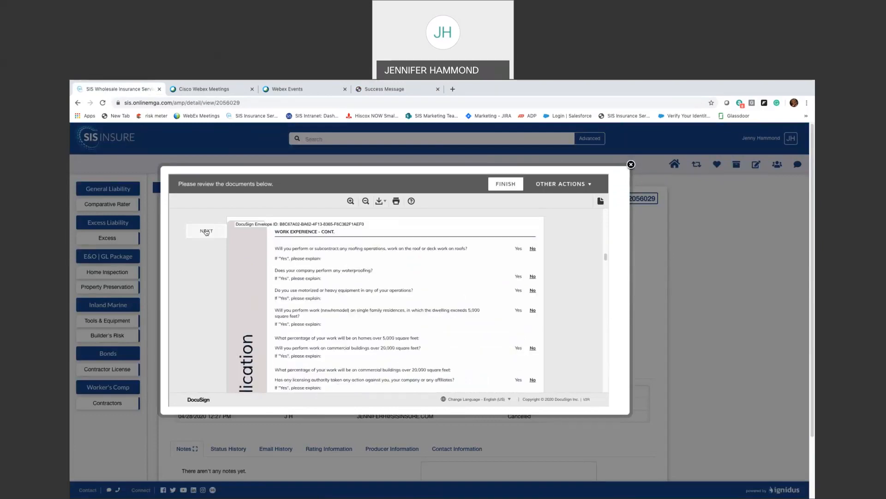
click(206, 231)
click(206, 230)
click(206, 231)
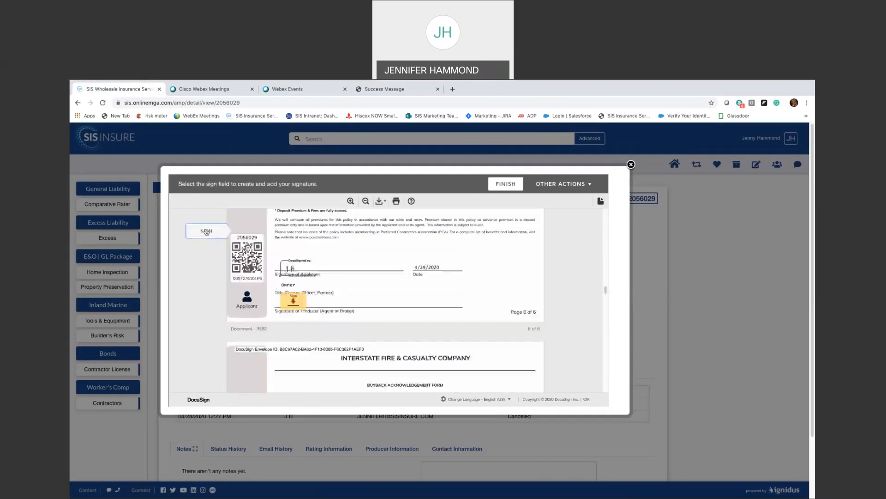
click(206, 230)
- Advance through the remaining documents, including diligent search item 6, and sign the invoice statement
click(203, 231)
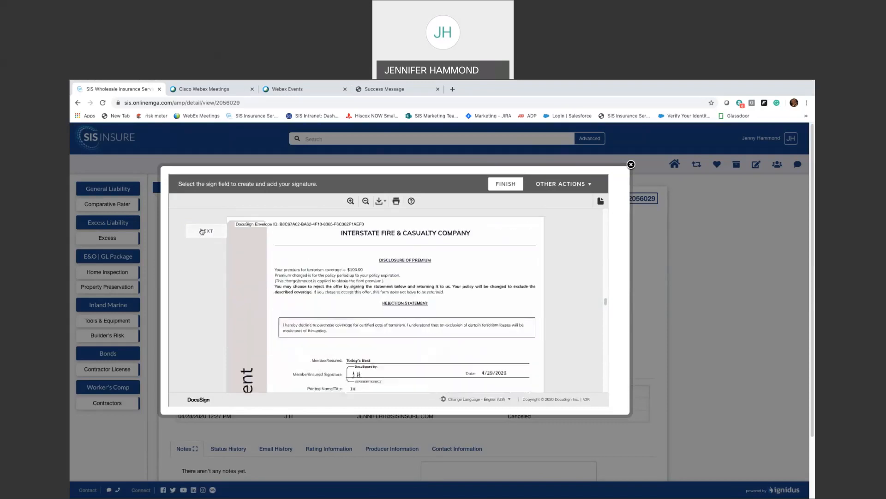
click(202, 232)
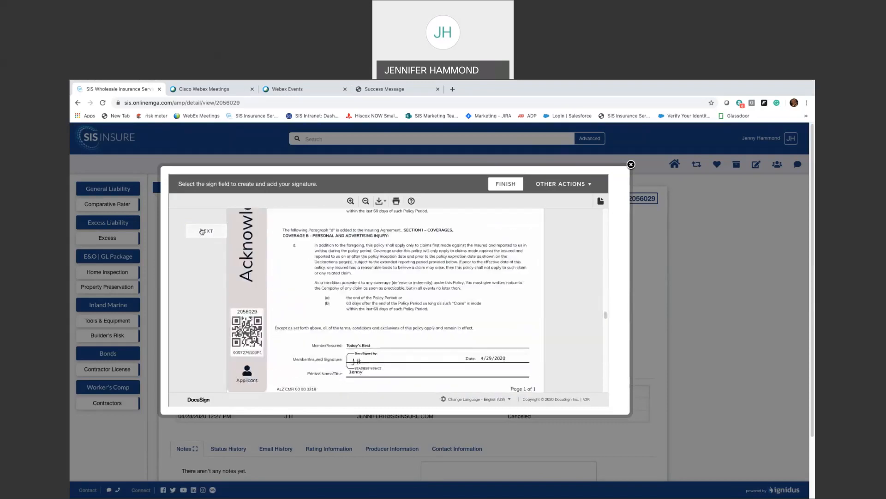
click(202, 231)
click(203, 231)
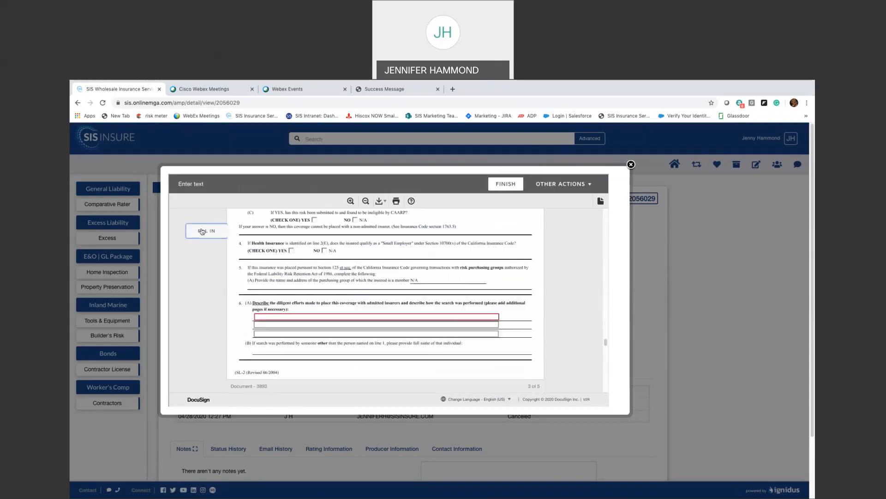
click(221, 302)
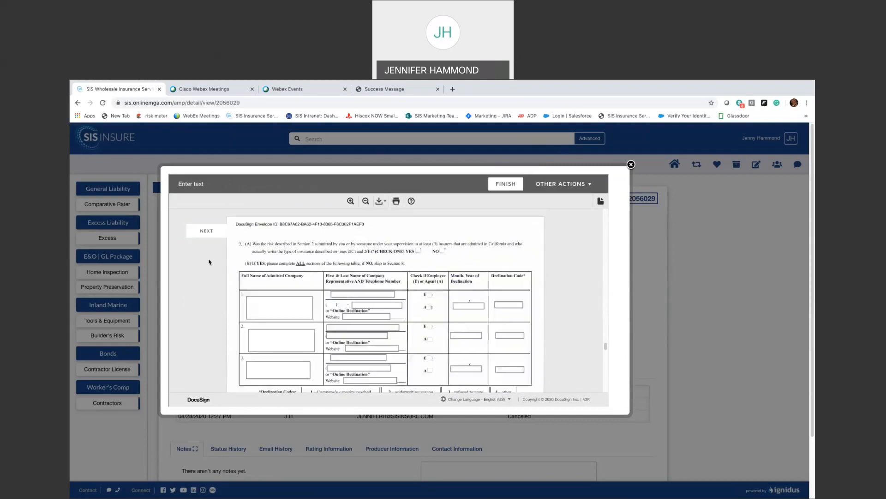
click(203, 231)
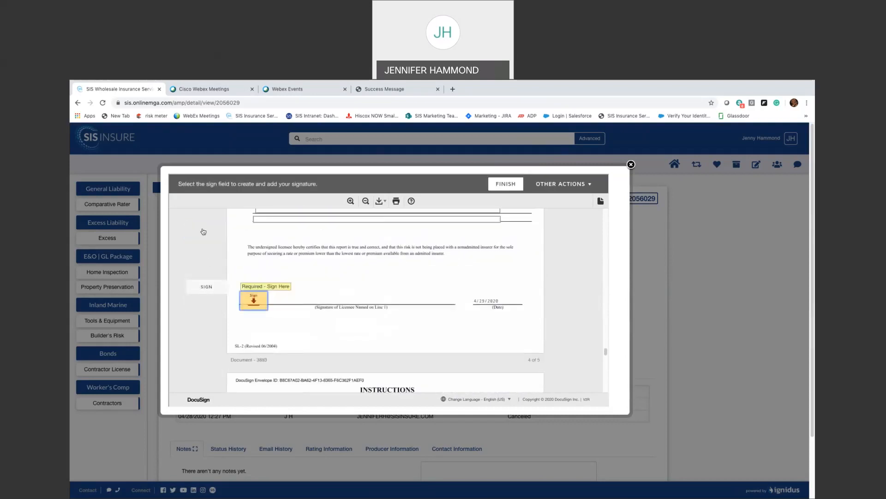
click(252, 294)
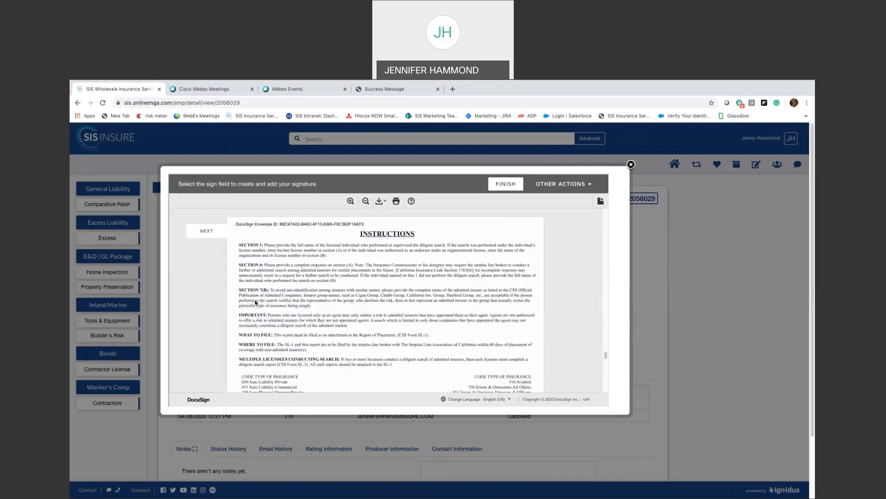
click(207, 232)
click(211, 236)
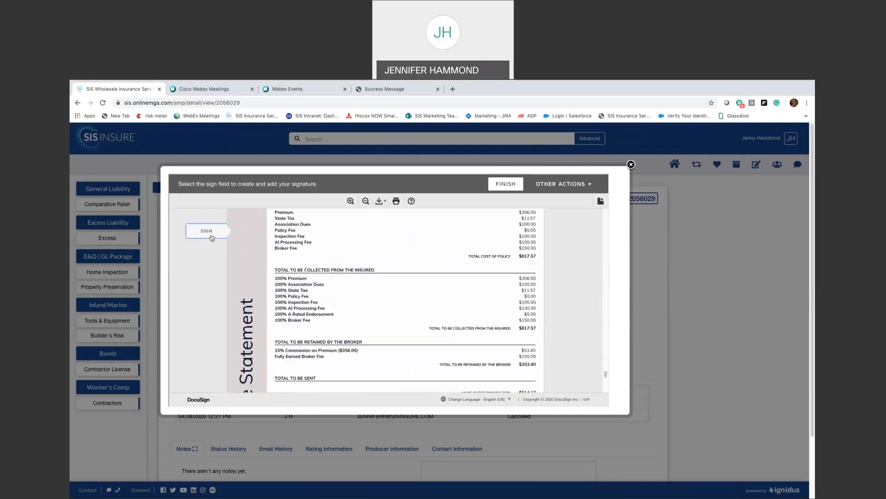
click(376, 305)
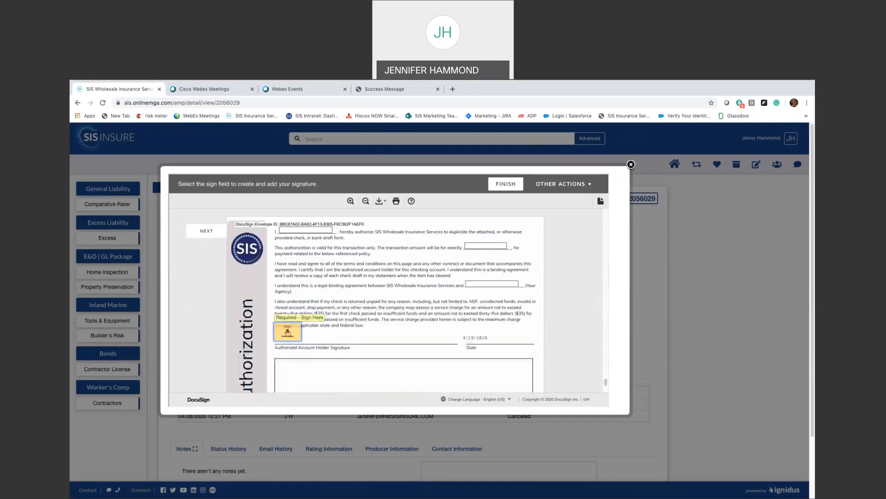
click(206, 242)
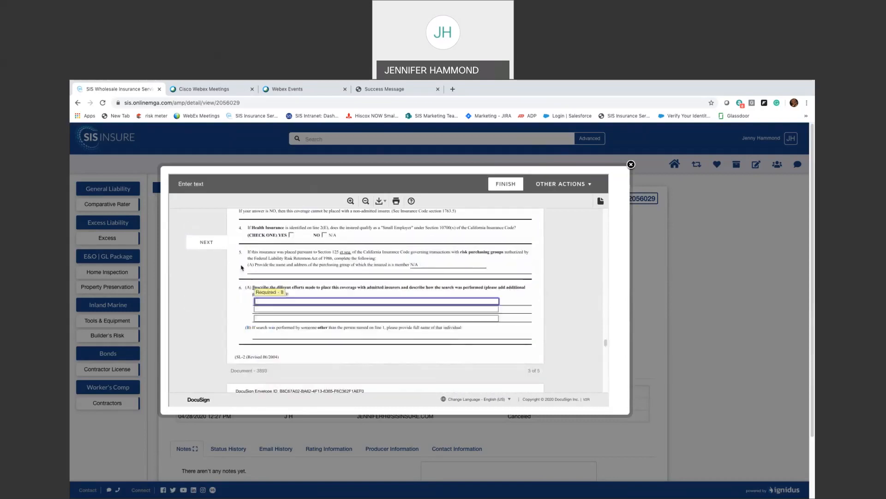
- Fill the empty description field with 'ffff', scroll to the end, and finish
click(259, 301)
text(ffff)
key(Tab)
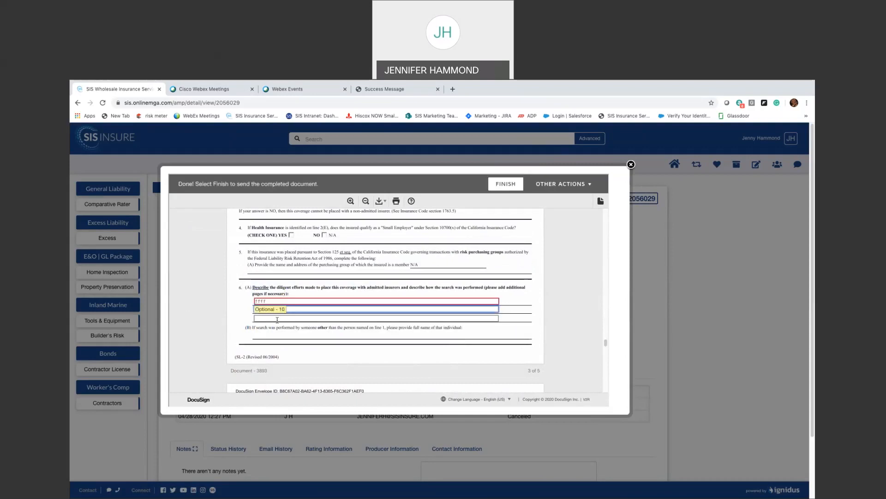
click(252, 325)
scroll(251, 324, down, 5)
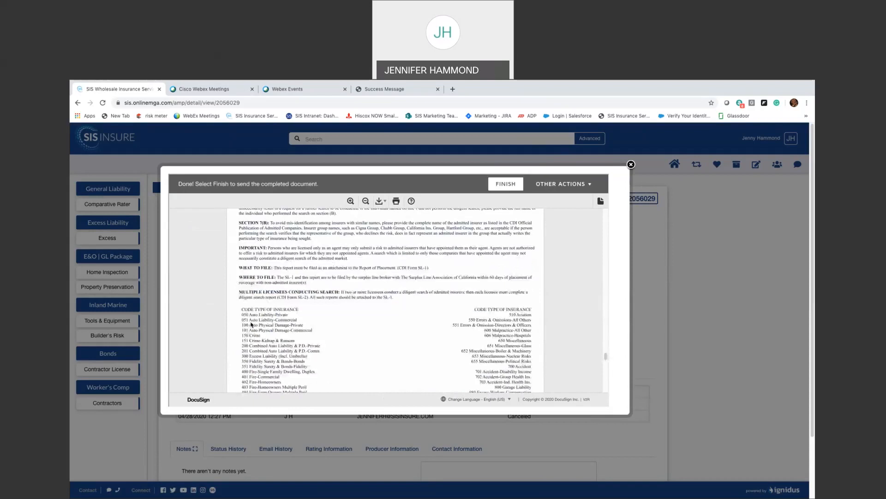
scroll(252, 324, down, 10)
scroll(248, 326, down, 6)
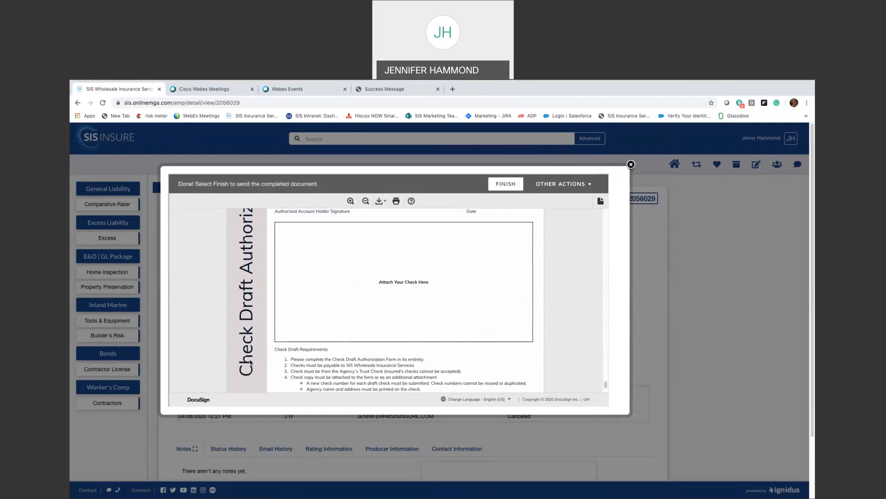
scroll(250, 362, down, 3)
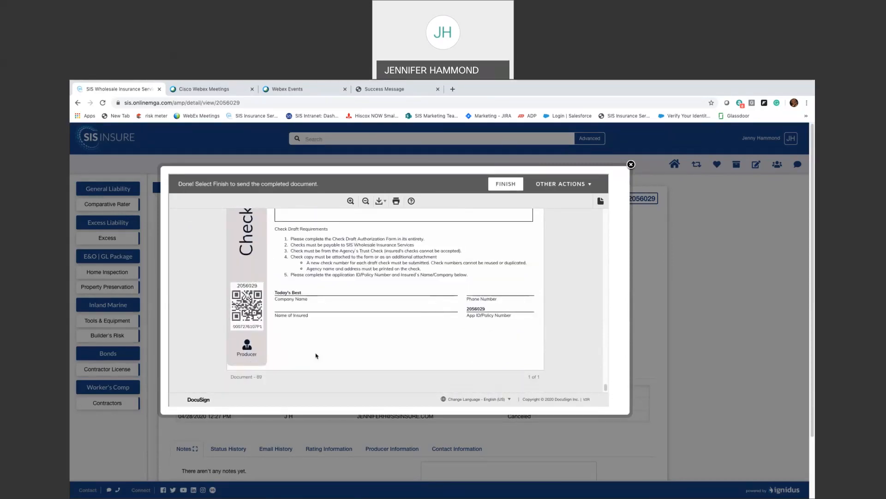
scroll(409, 364, up, 3)
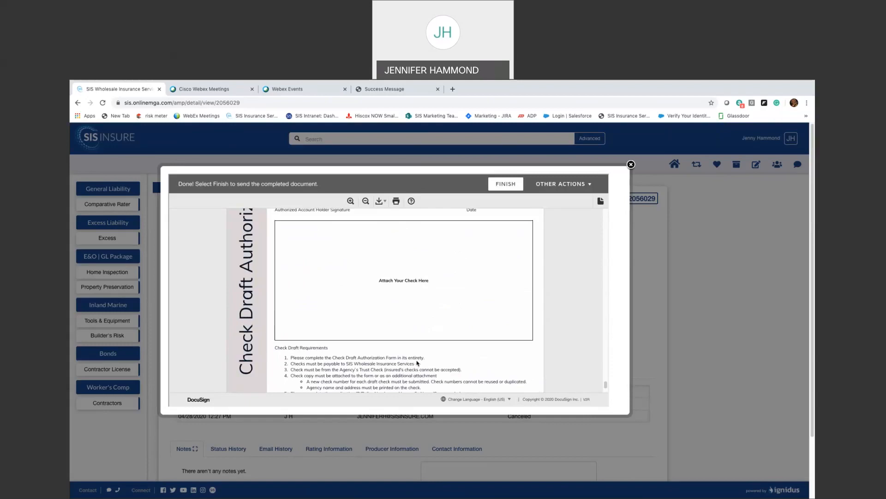
scroll(419, 363, down, 5)
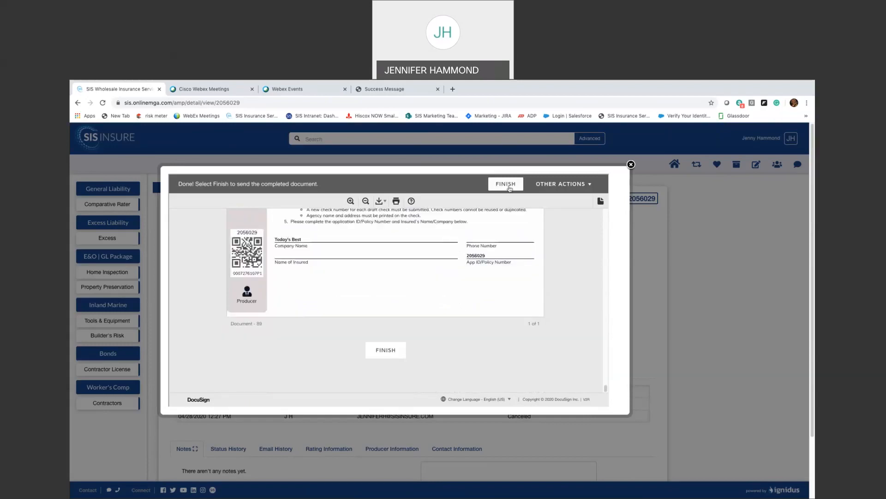
click(506, 183)
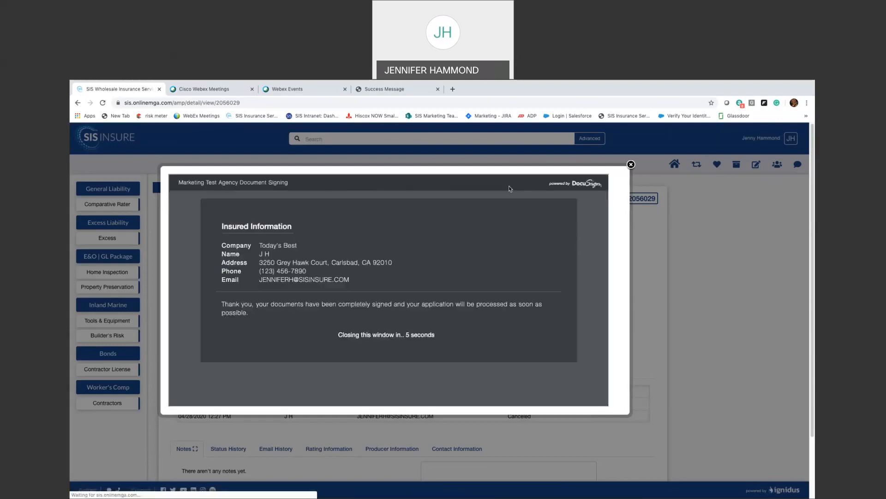
- Close the signing confirmation and reload the quote page to refresh its status
click(631, 164)
click(218, 369)
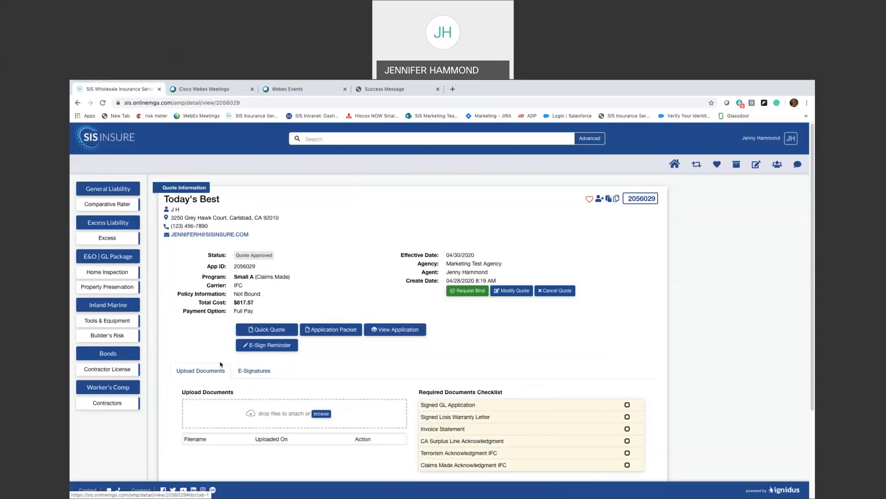
click(103, 104)
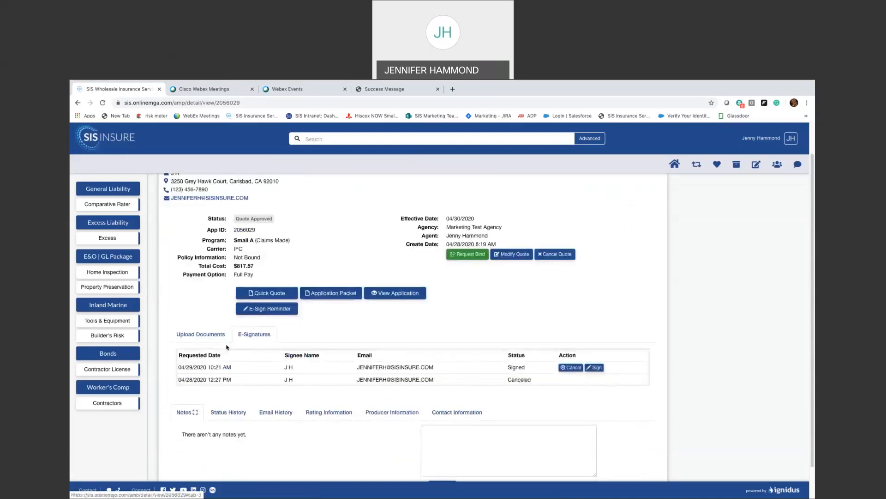
click(226, 344)
scroll(285, 422, down, 1)
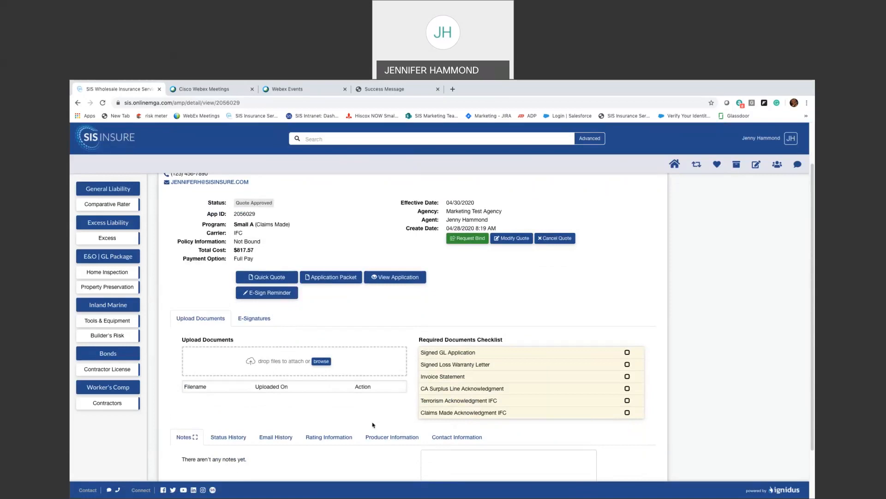
- Request bind for Today's Best with effective date 04/01/2020
click(470, 240)
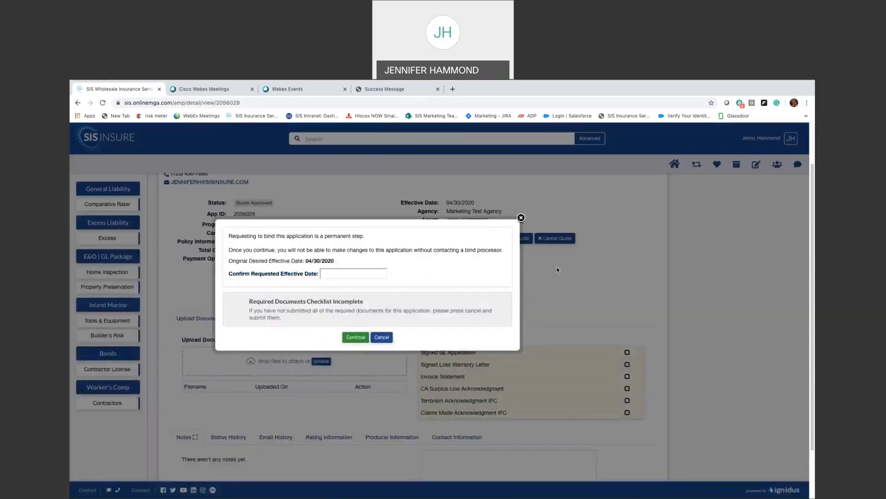
click(335, 273)
click(351, 301)
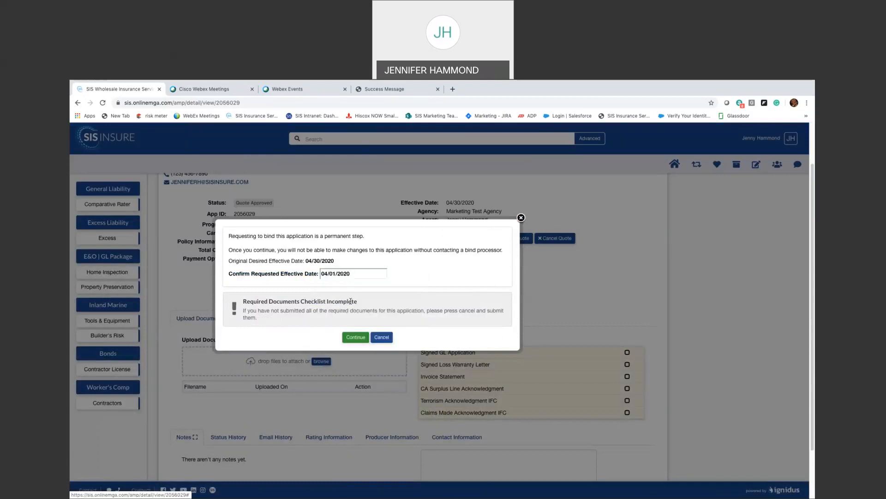
click(346, 340)
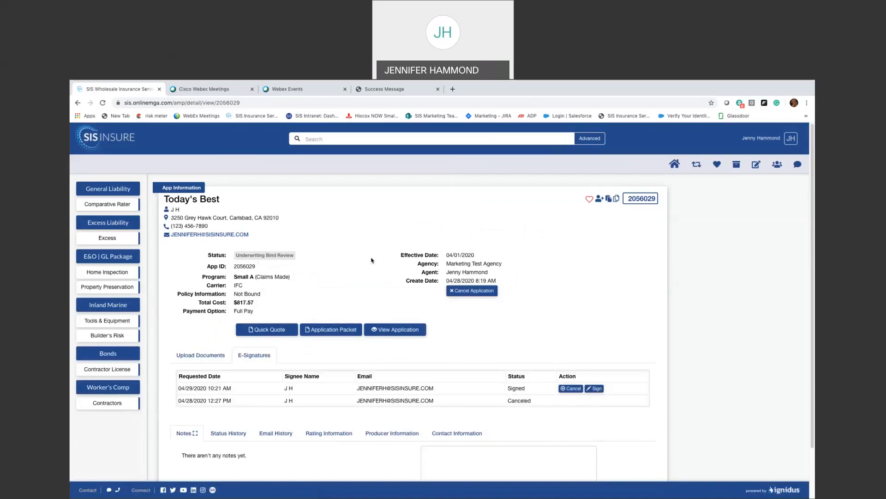
- Check Today's Best under Pending Bind, then launch the Workers' Comp Contractors rater
click(671, 165)
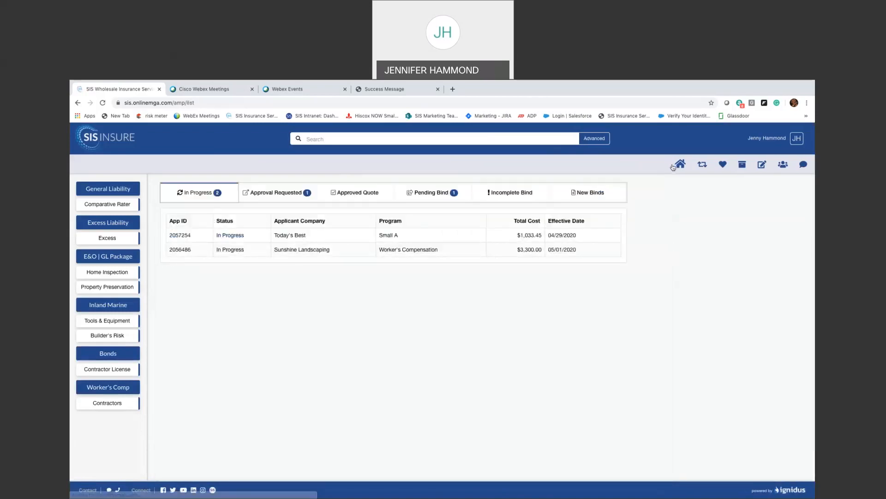
click(420, 200)
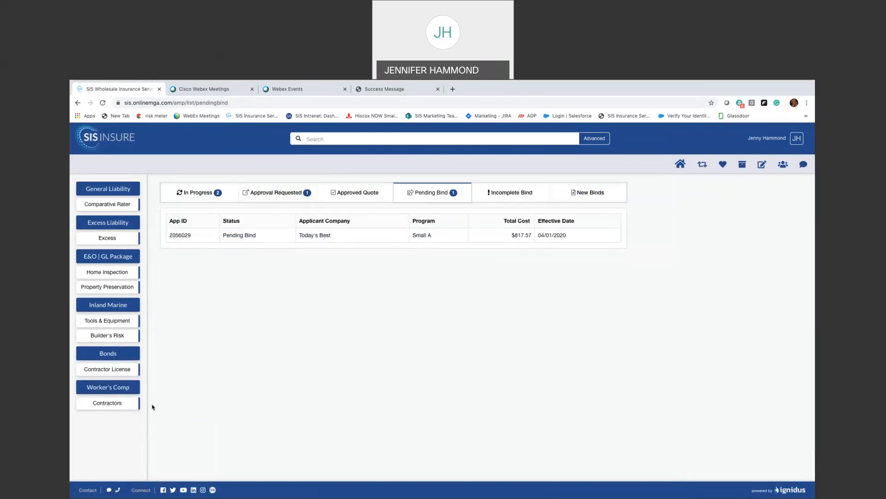
click(98, 405)
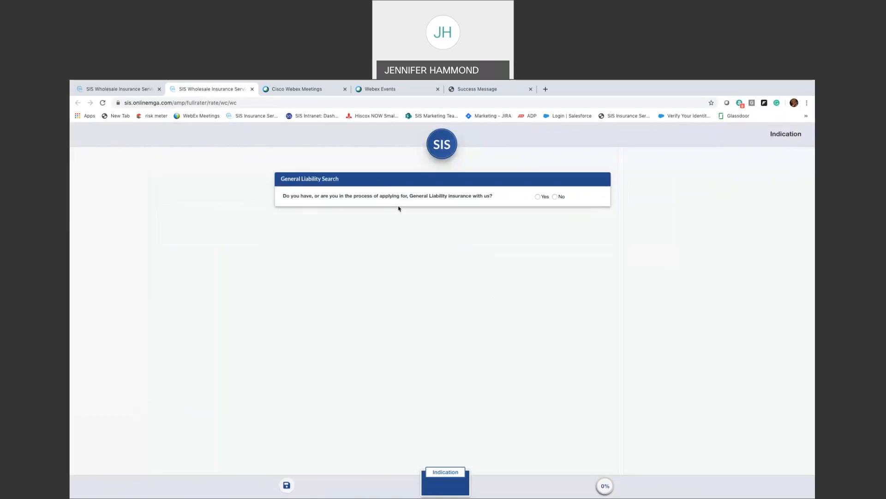
- Answer No to the existing General Liability question to reveal the Quick Quote form, then go back to Pending Bind
click(538, 197)
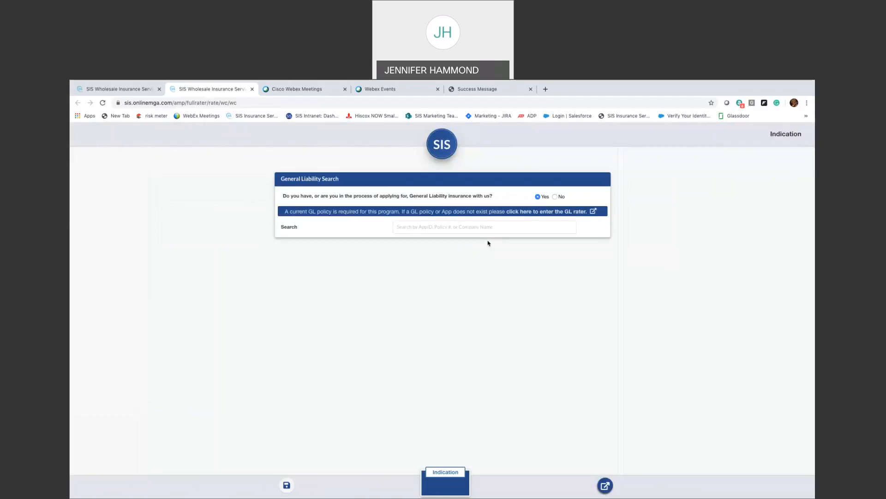
key(Right)
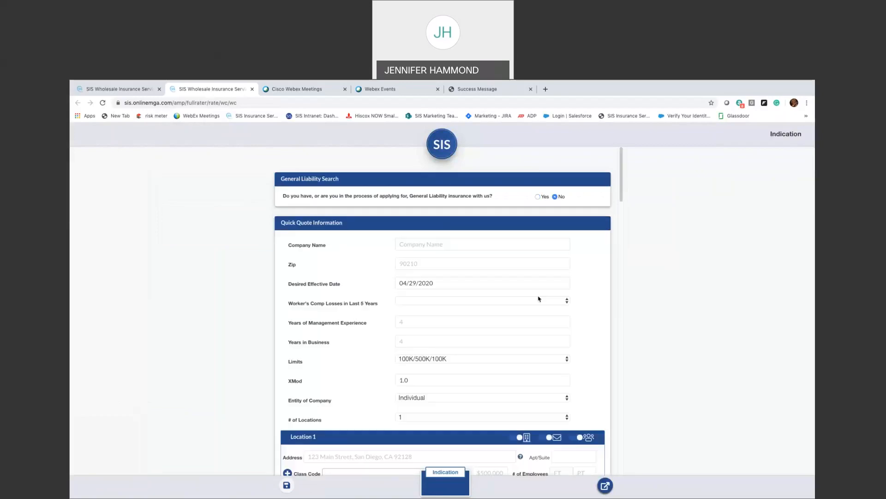
key(Tab)
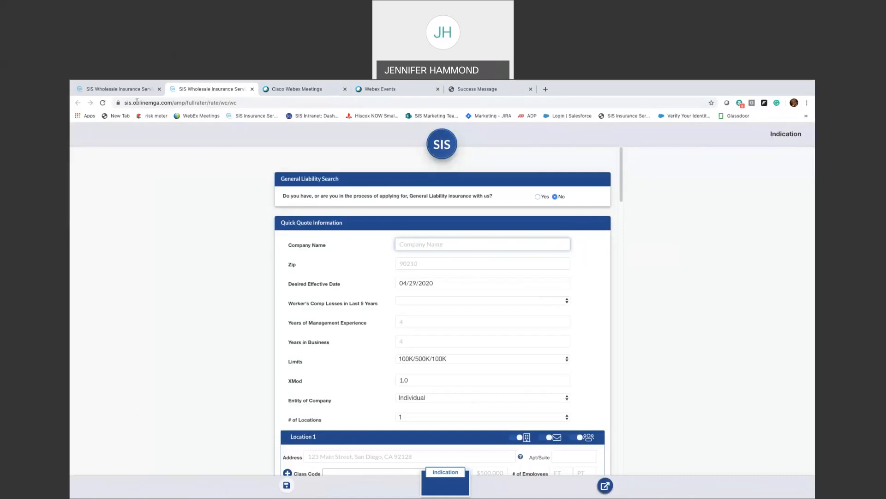
click(122, 88)
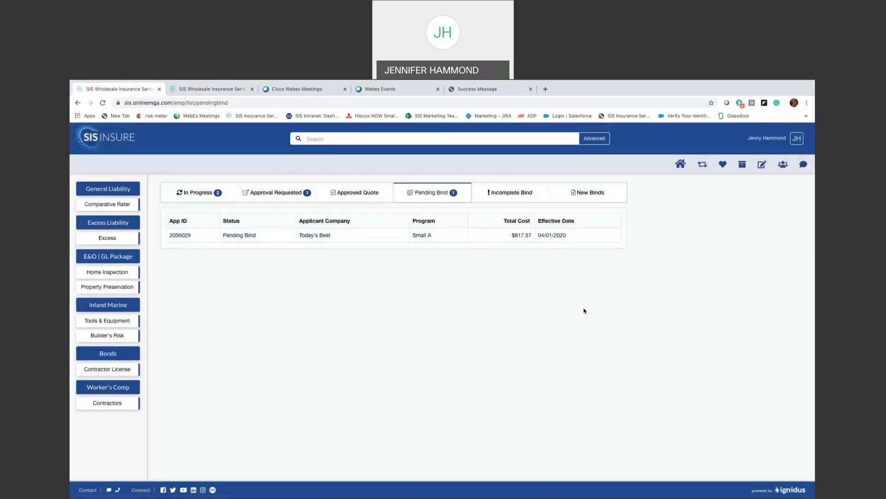
- Copy Today's Best into a new Worker's Compensation application and Create & Rate it
click(468, 194)
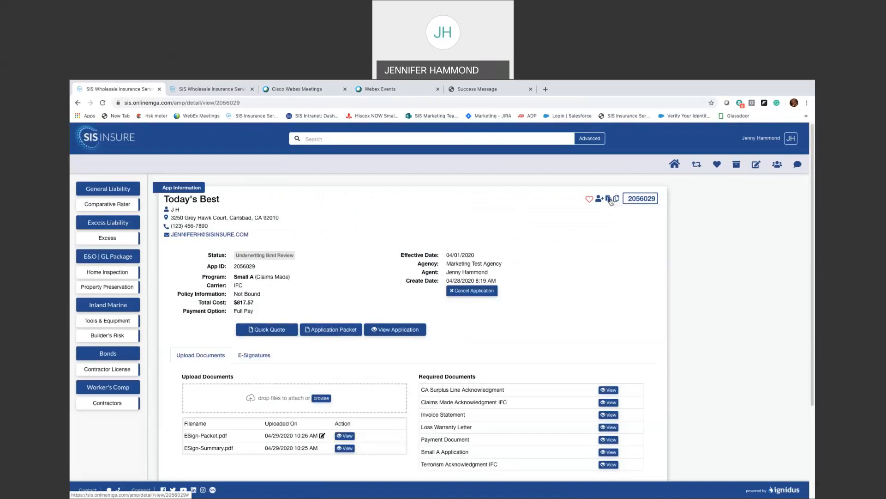
click(610, 199)
click(452, 197)
click(453, 246)
click(438, 197)
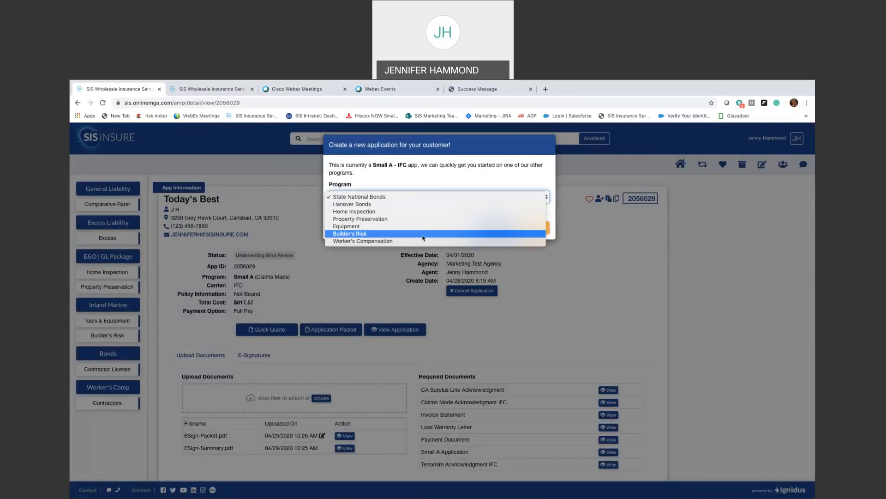
click(423, 240)
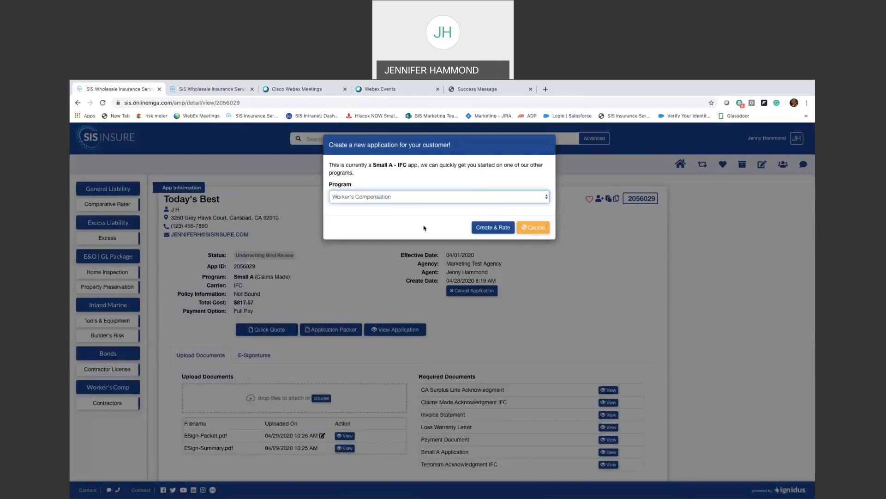
click(489, 228)
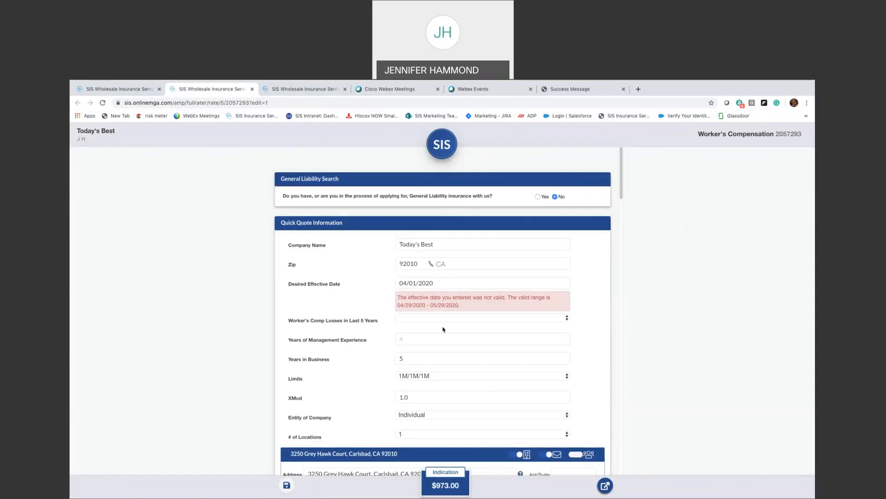
- Set the effective date to 04/29/2020 and the payment option to Full Pay
click(413, 282)
click(450, 370)
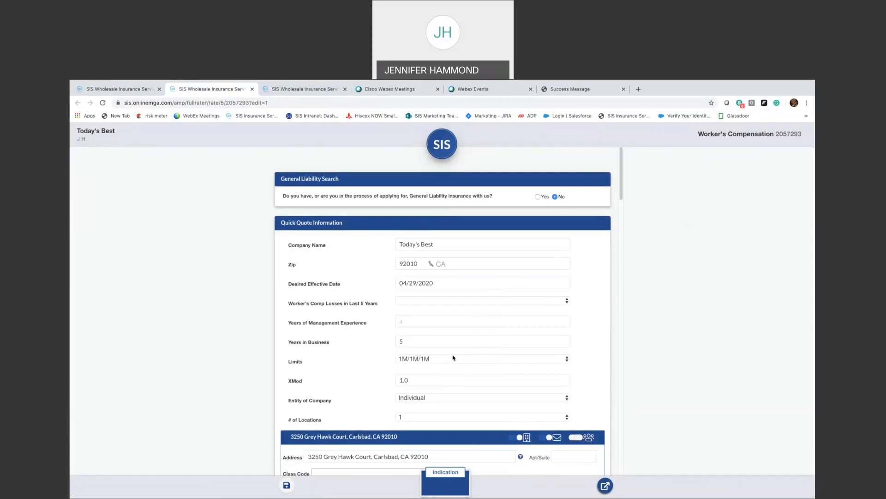
scroll(455, 358, down, 1)
scroll(454, 358, down, 2)
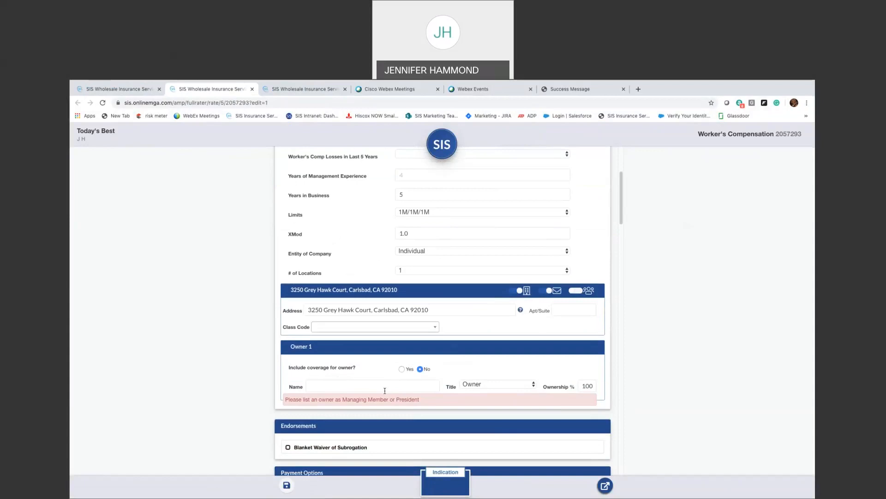
scroll(385, 391, down, 1)
scroll(385, 394, down, 1)
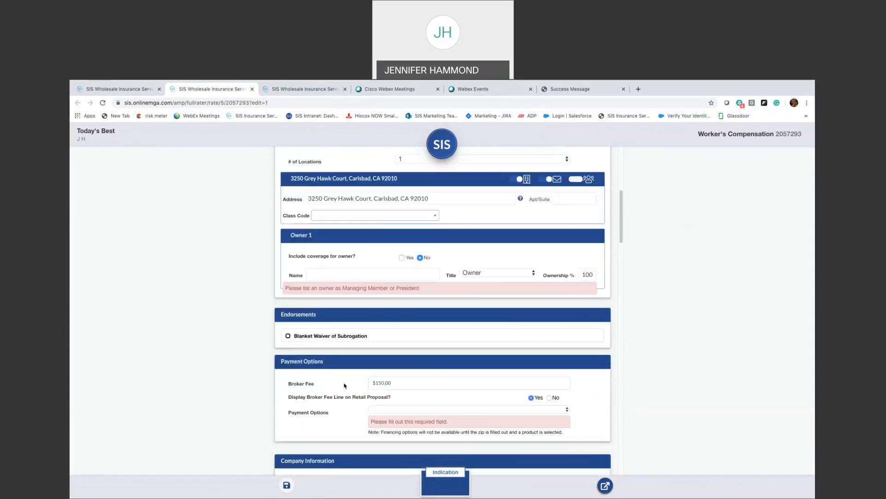
click(381, 410)
click(383, 417)
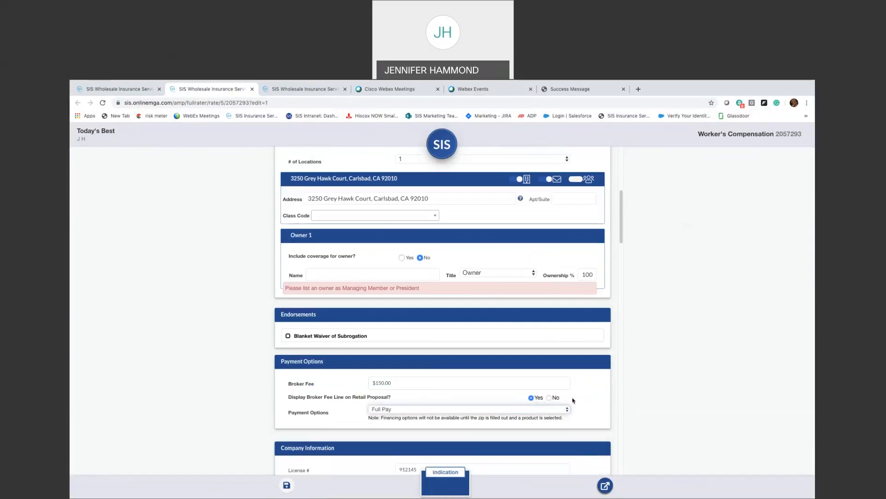
- Choose class code 0042 LANDSCAPE GARDENING
scroll(579, 398, down, 1)
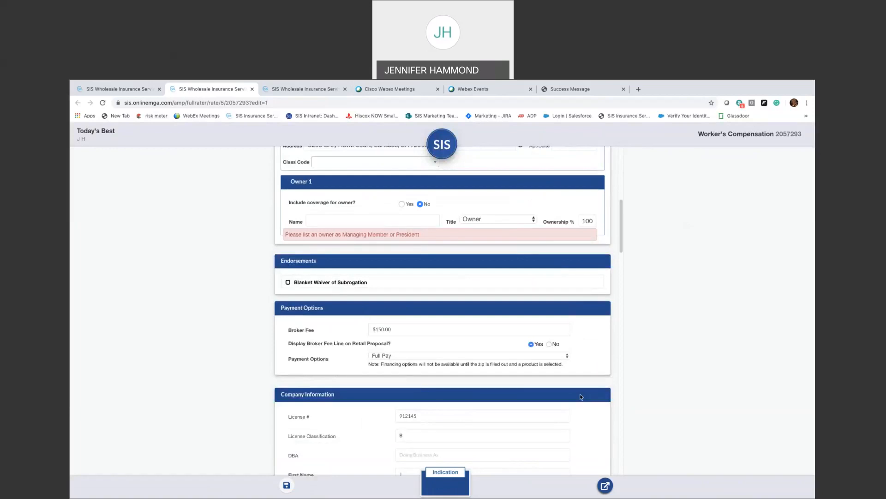
scroll(581, 397, down, 5)
scroll(580, 397, up, 10)
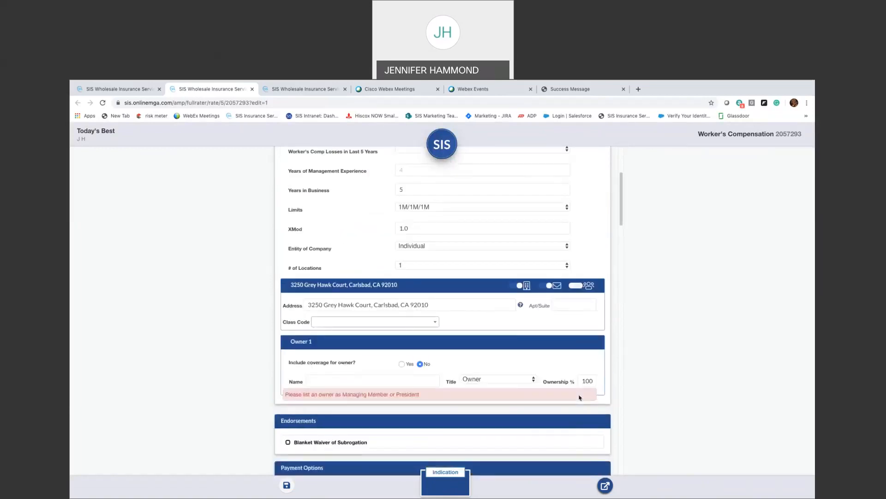
click(360, 408)
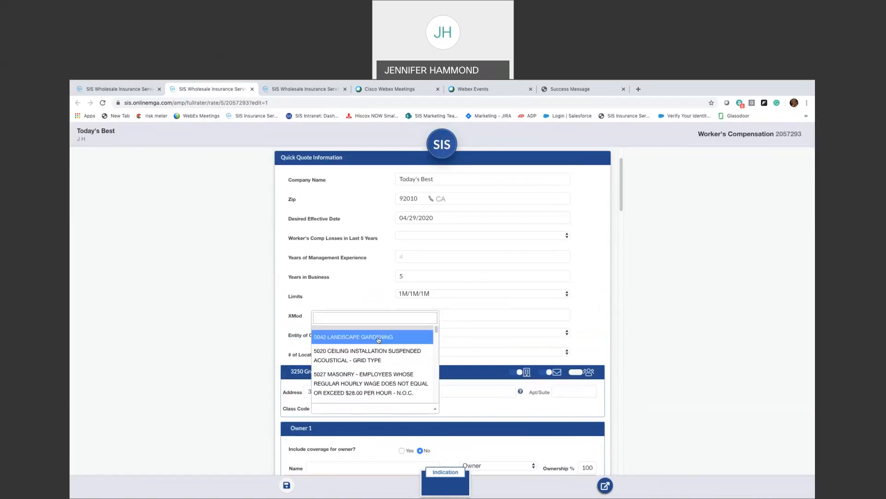
click(353, 337)
click(480, 411)
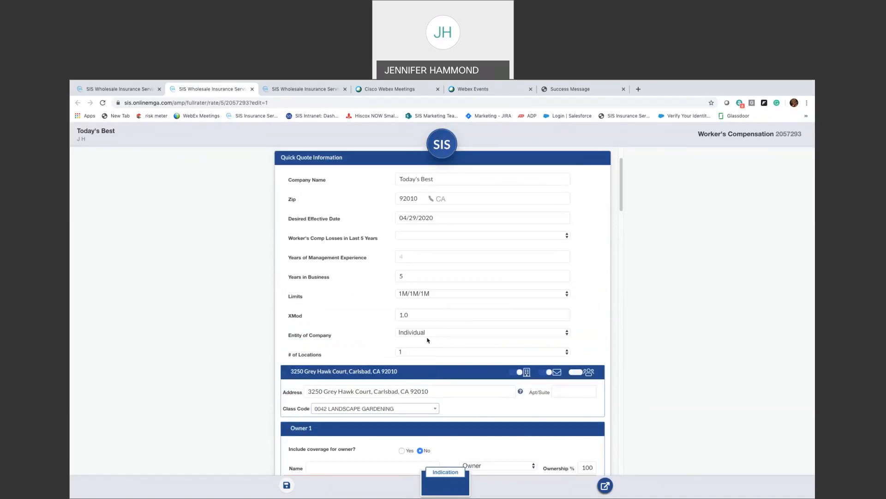
- Enter 5 years of management experience, submit the quote, and open sisinsure.com from the footer
click(410, 256)
text(5)
key(shift+Tab)
key(Tab)
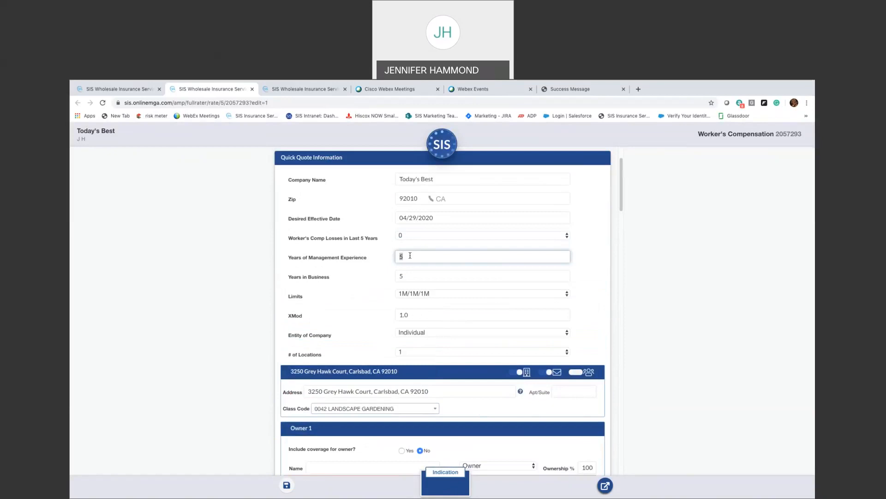
mouse_move(453, 488)
scroll(544, 427, down, 3)
scroll(543, 427, down, 9)
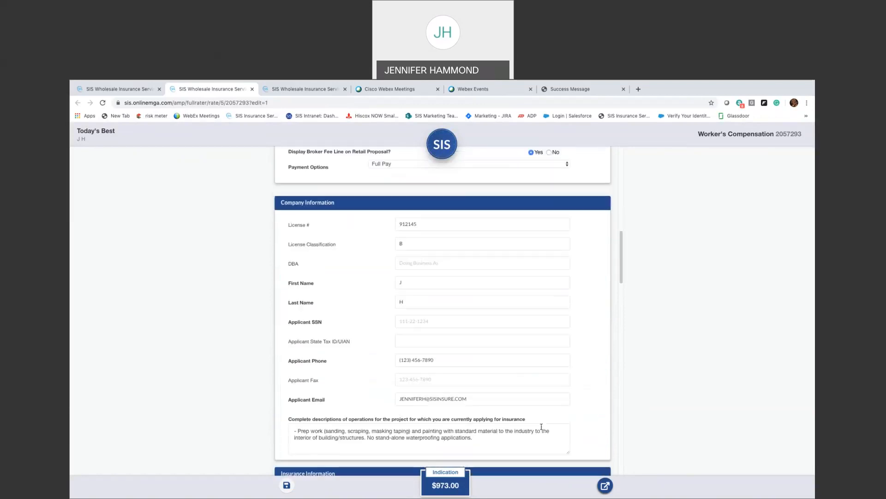
scroll(543, 429, down, 1)
click(603, 485)
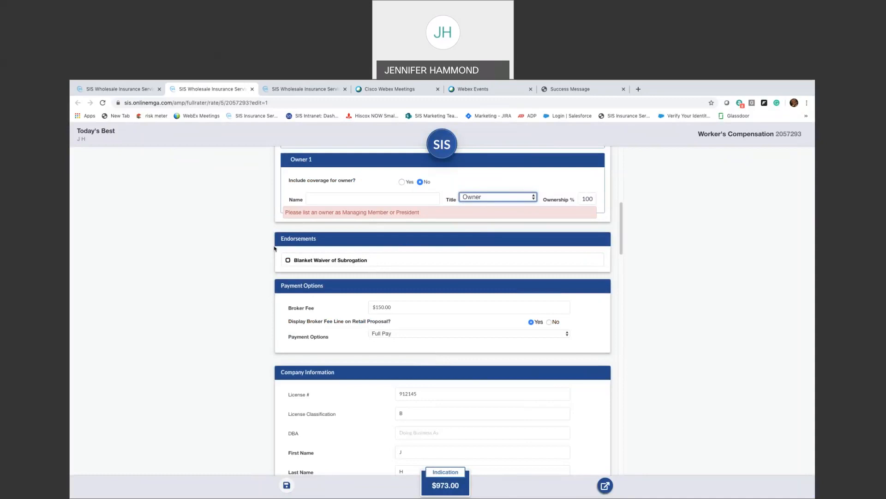
click(121, 89)
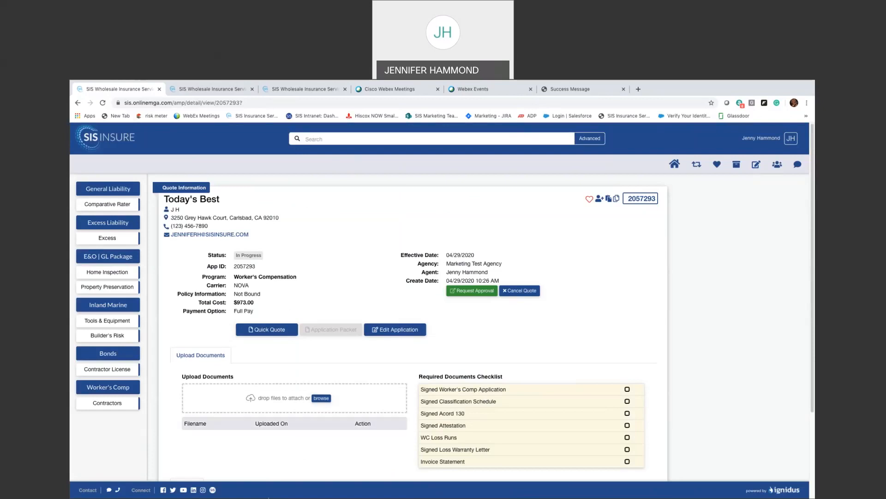
click(213, 491)
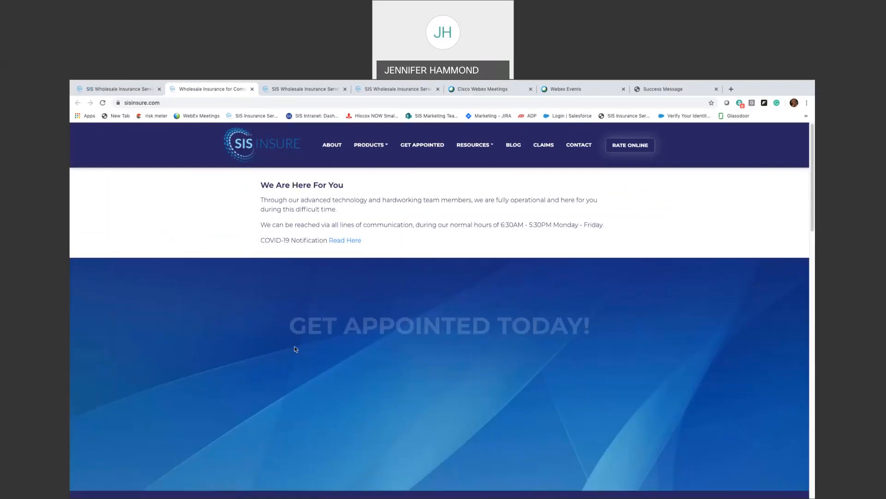
- Go to Products > Business / Package > Professional Liability and click Quote Now
click(372, 146)
click(374, 275)
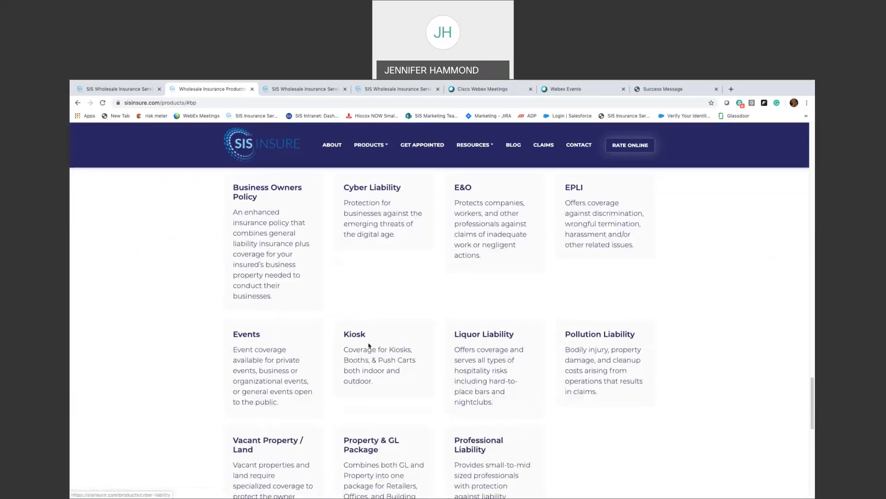
scroll(369, 345, down, 2)
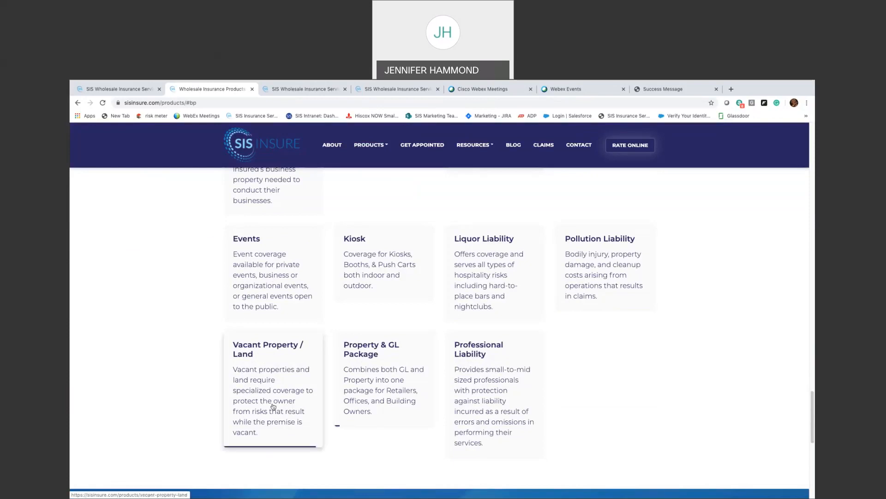
click(495, 406)
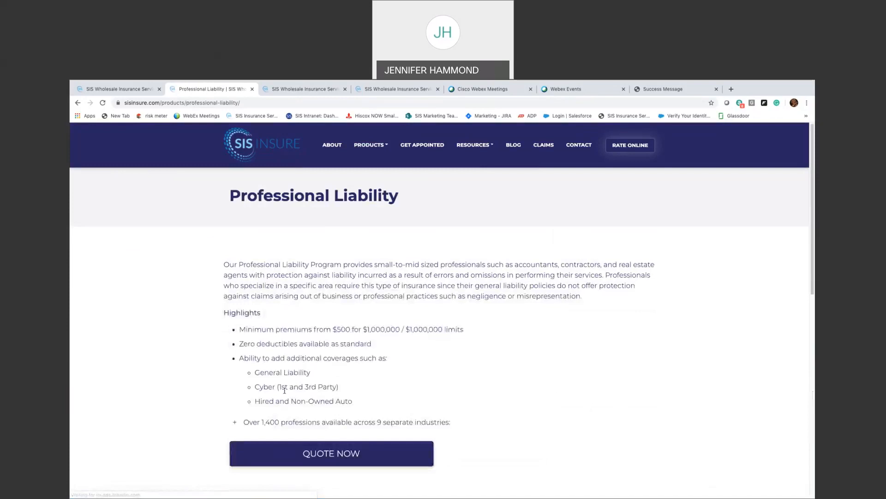
click(328, 451)
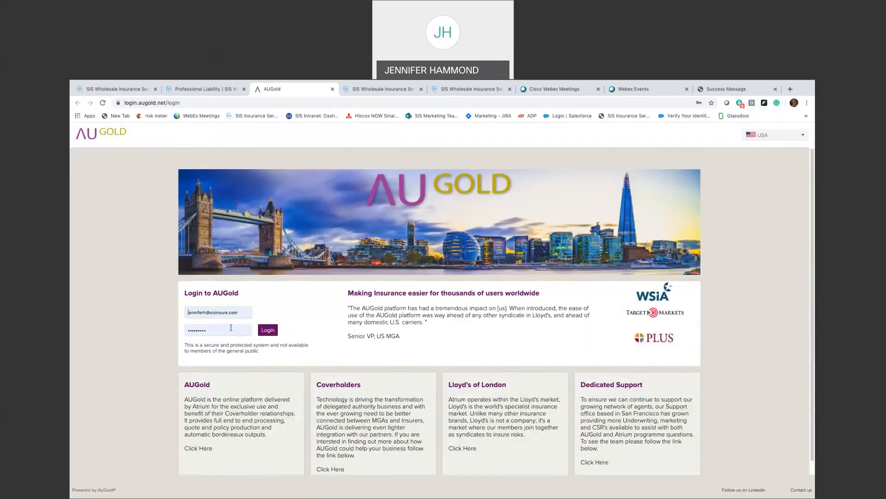
- Log in to AUGold and start a Professional Liability Full Quote
key(Return)
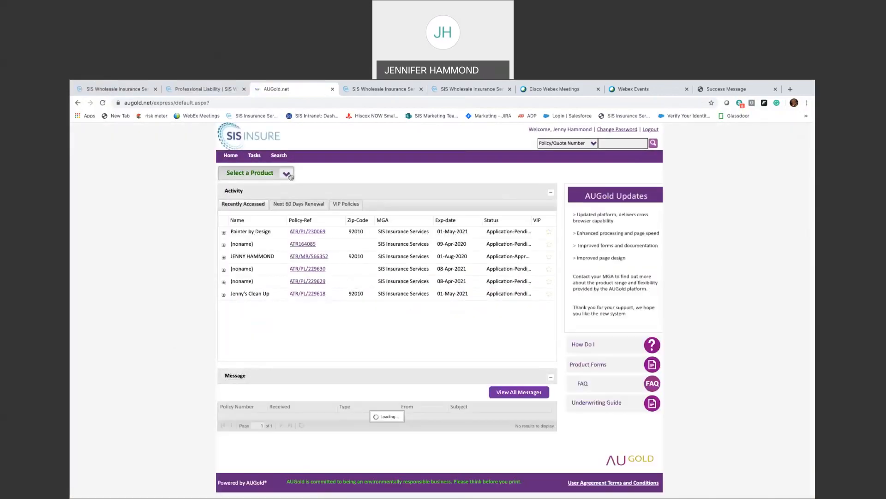
click(290, 175)
mouse_move(256, 305)
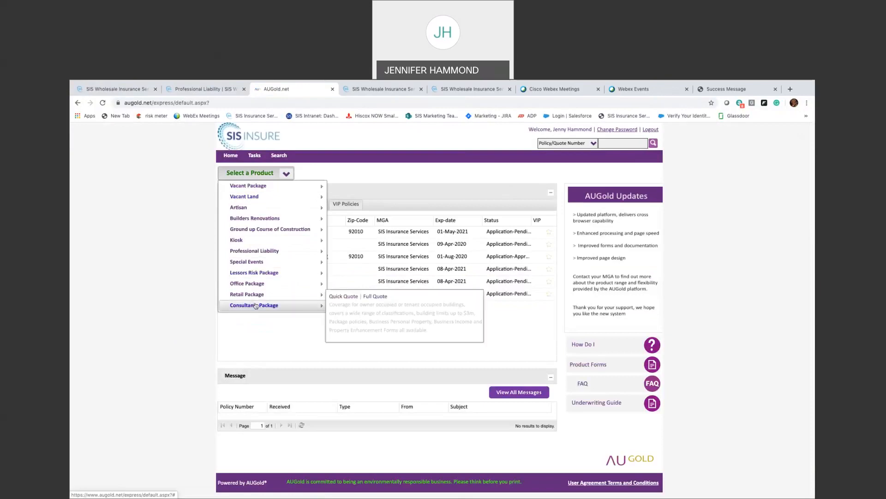
mouse_move(254, 189)
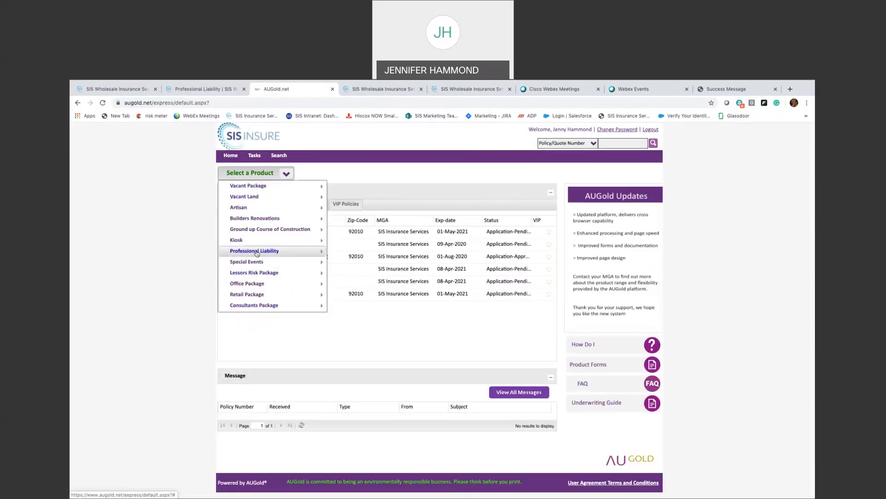
mouse_move(272, 250)
click(327, 261)
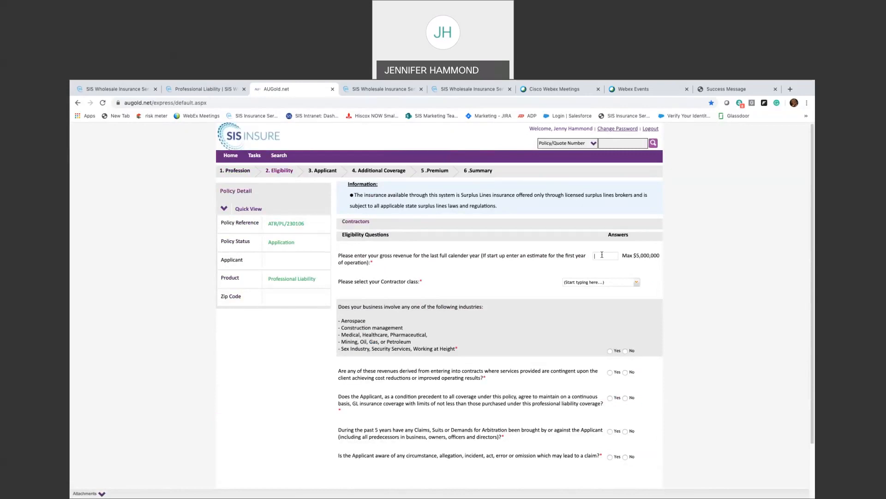
- Enter $100,000 revenue and choose Clean-Up Services as the contractor class
text(100,000)
click(609, 280)
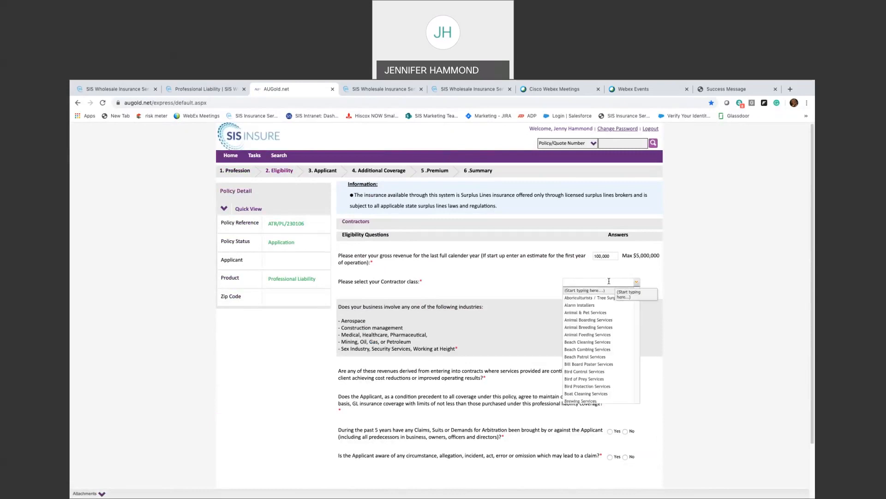
text(hany)
key(BackSpace)
key(BackSpace)
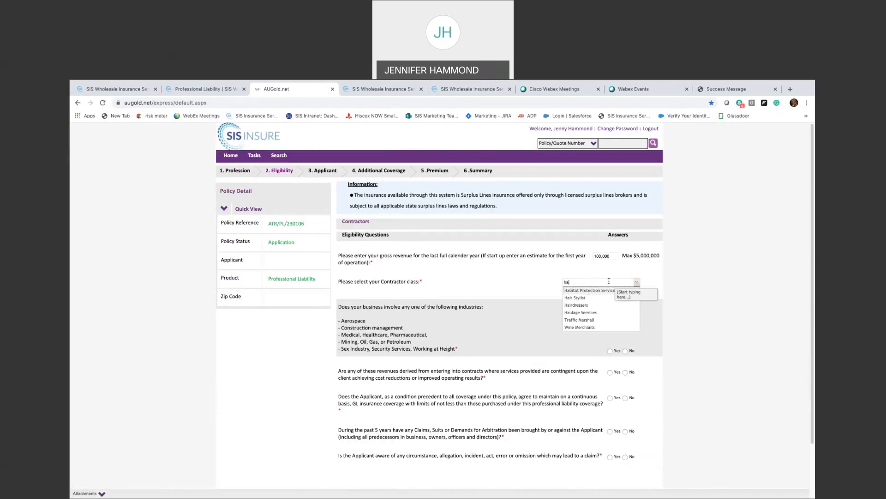
key(BackSpace)
key(BackSpace)
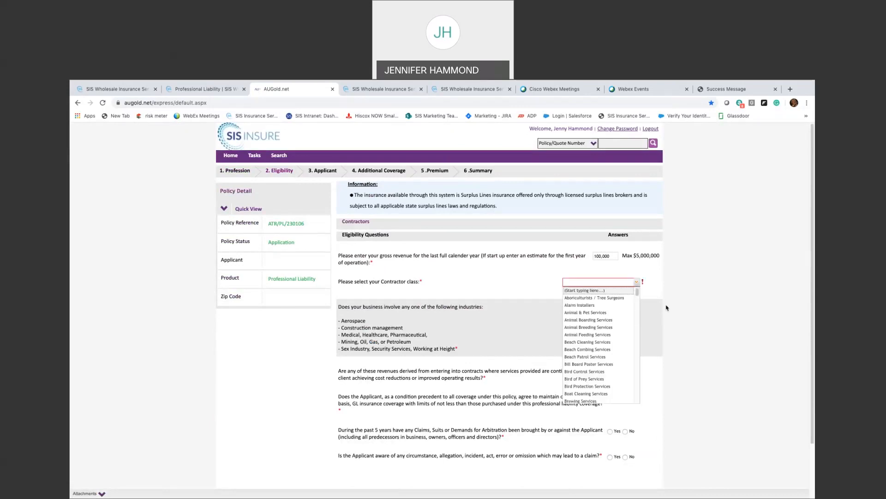
scroll(582, 354, down, 2)
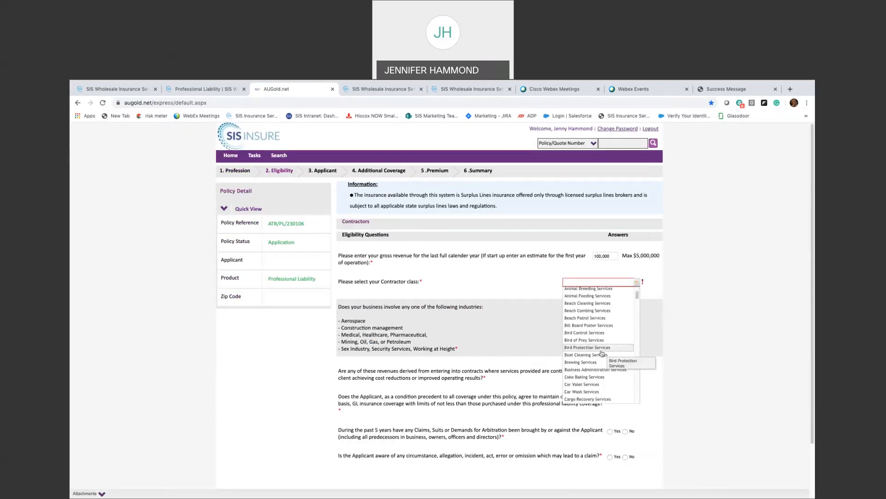
scroll(602, 354, down, 5)
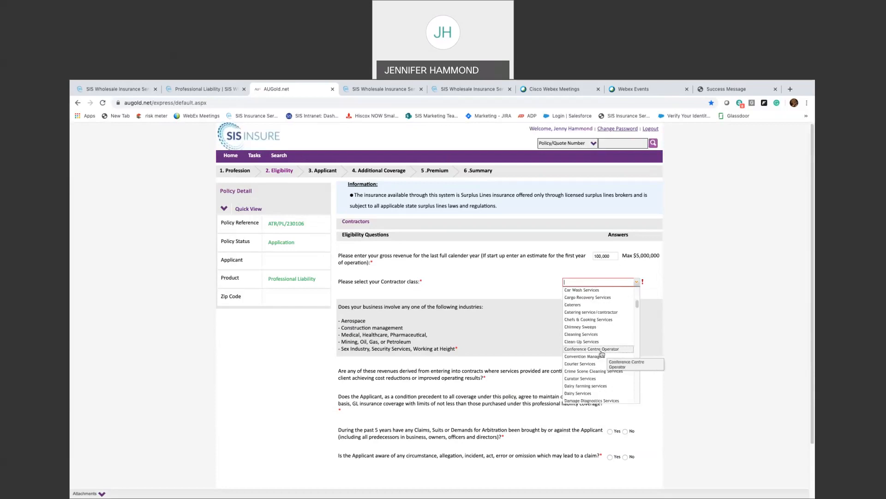
click(599, 344)
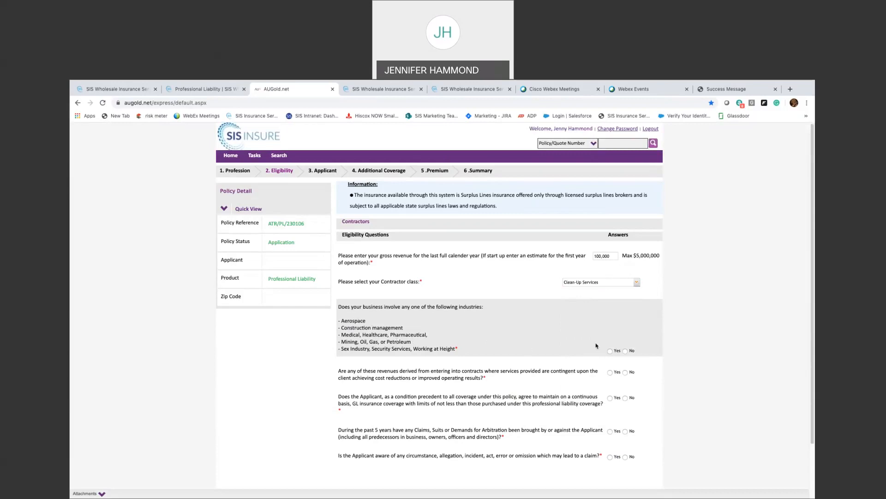
- Answer No to listed industries and contingent revenues, Yes to GL coverage, No to claims and known circumstances
click(626, 351)
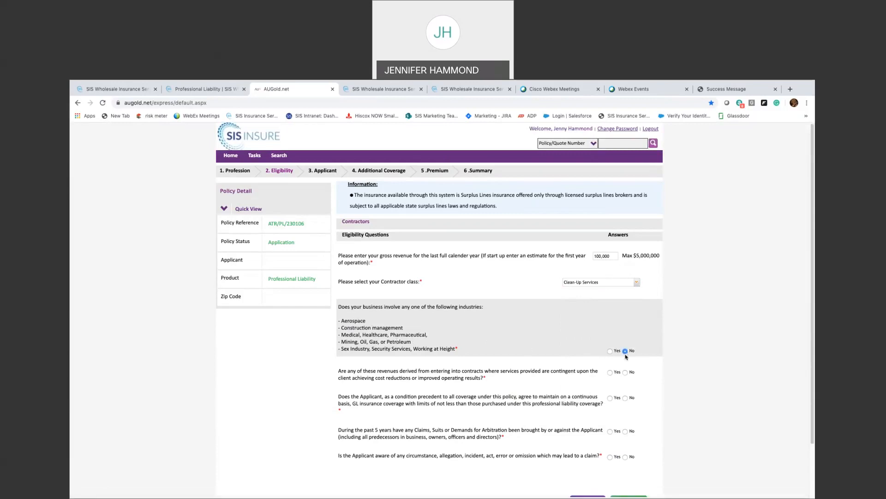
scroll(416, 389, down, 1)
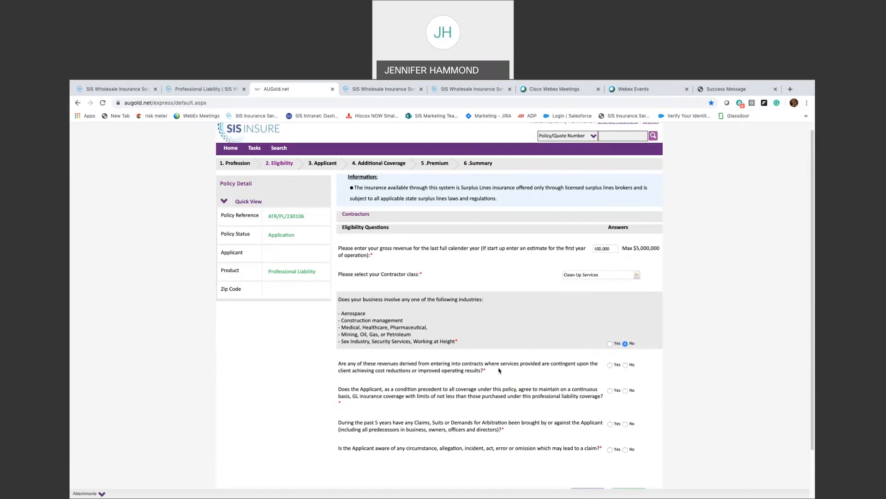
click(625, 365)
scroll(428, 398, down, 1)
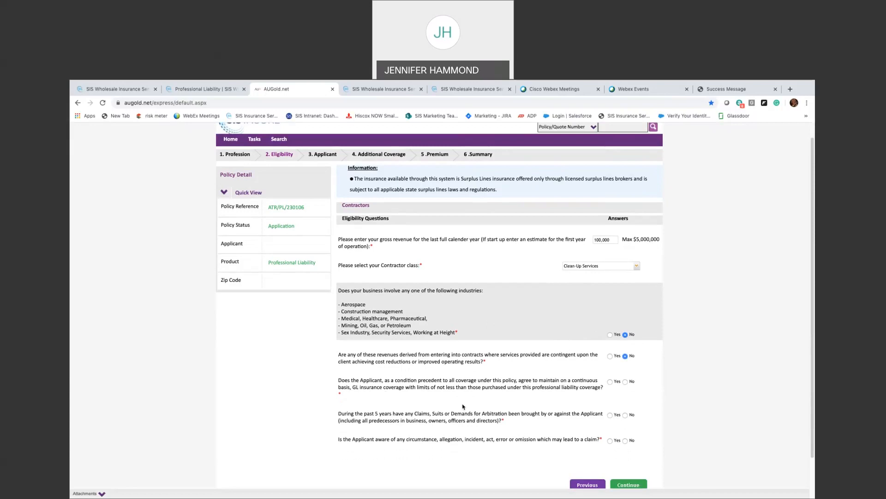
scroll(463, 406, down, 1)
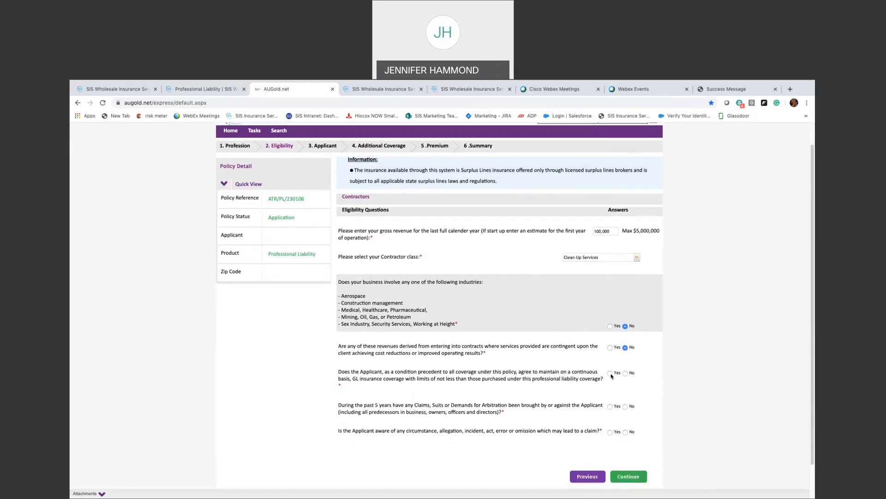
click(610, 373)
click(626, 407)
scroll(510, 437, down, 1)
click(625, 421)
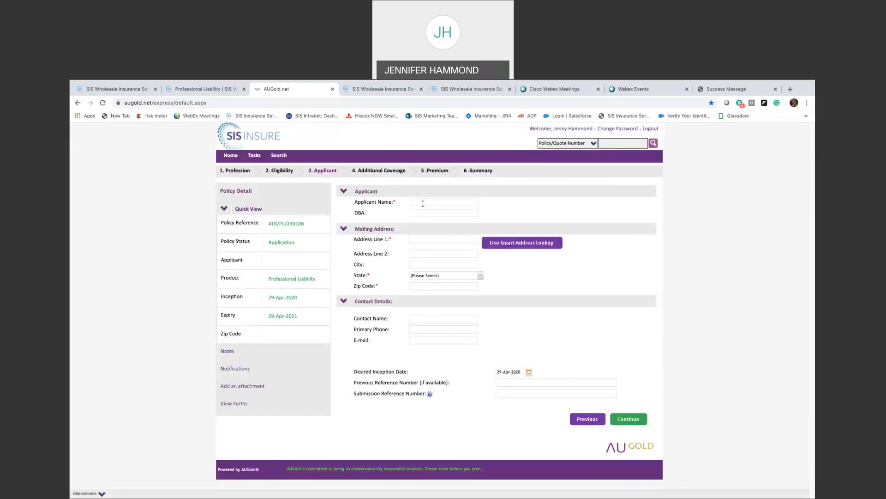
- Enter applicant name Test Account and the street address, autofilling city, zip, phone and e-mail
click(423, 201)
text(Test )
text(accoun)
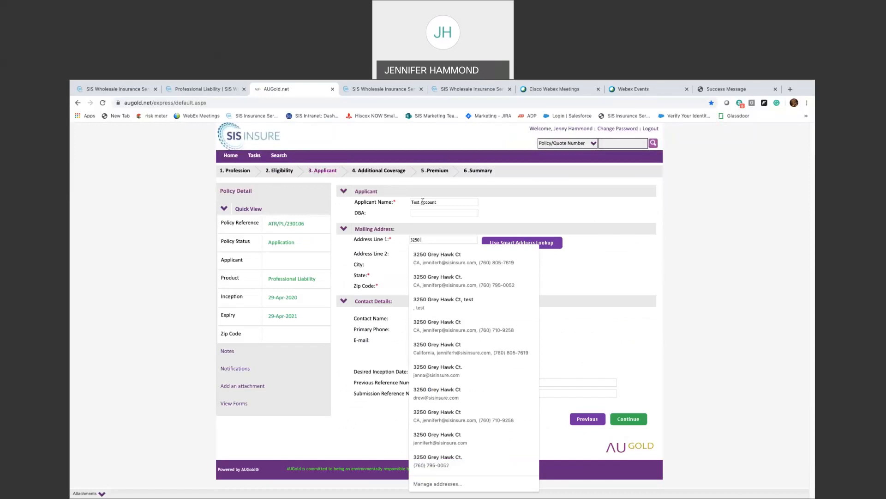
key(Tab)
key(Tab)
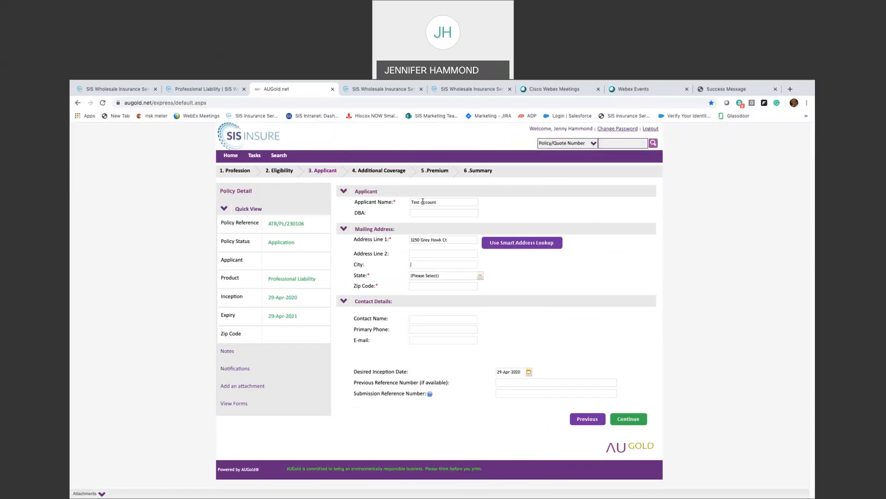
text(Carl)
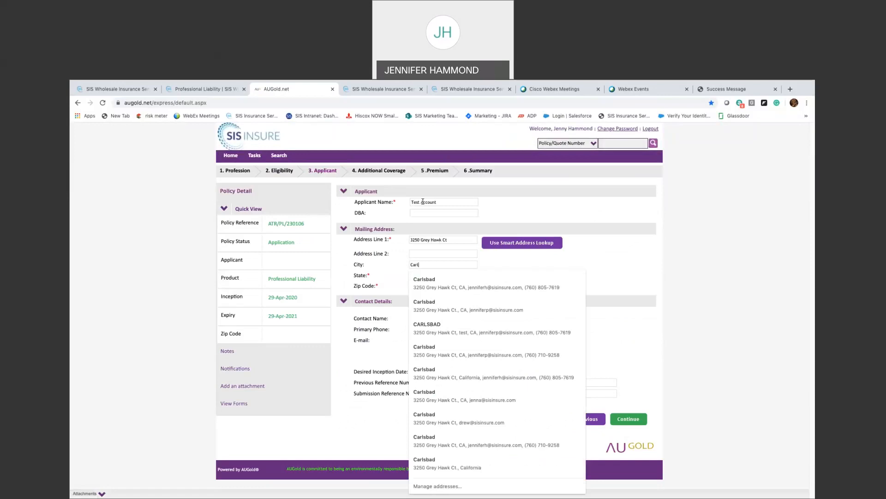
key(Down)
key(Return)
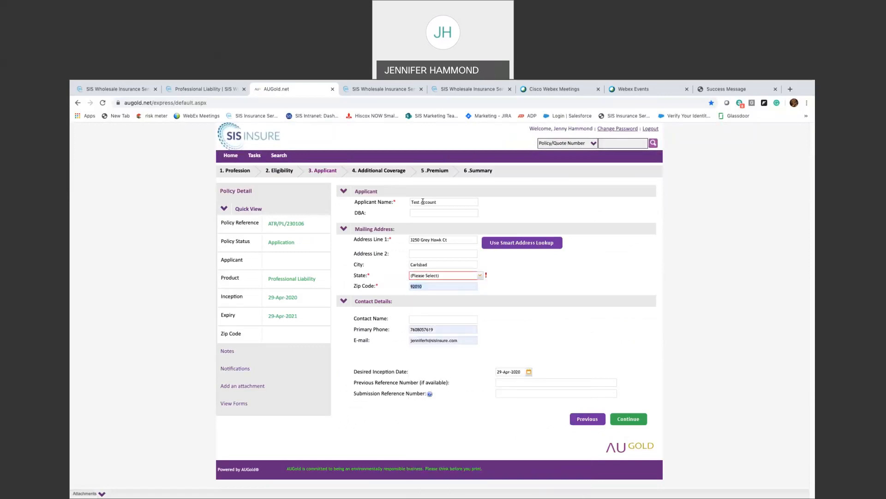
- Set the applicant's state to CALIFORNIA and continue to Additional Coverage
click(446, 276)
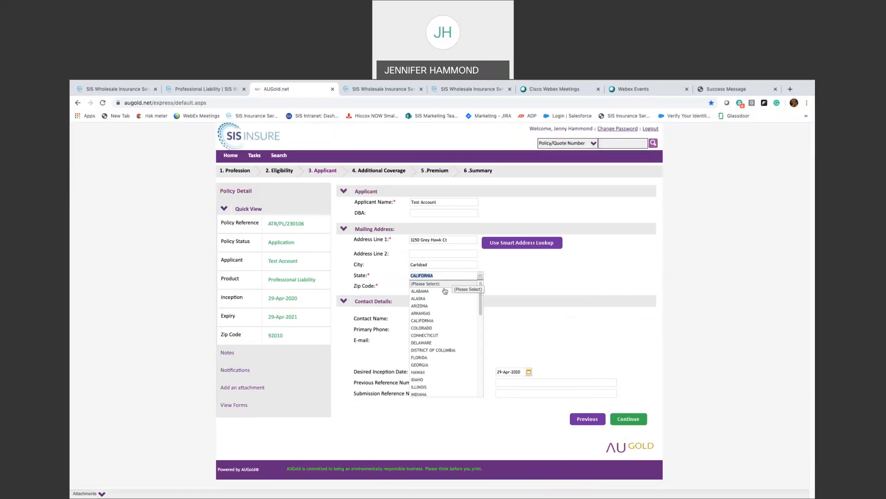
click(459, 318)
click(492, 312)
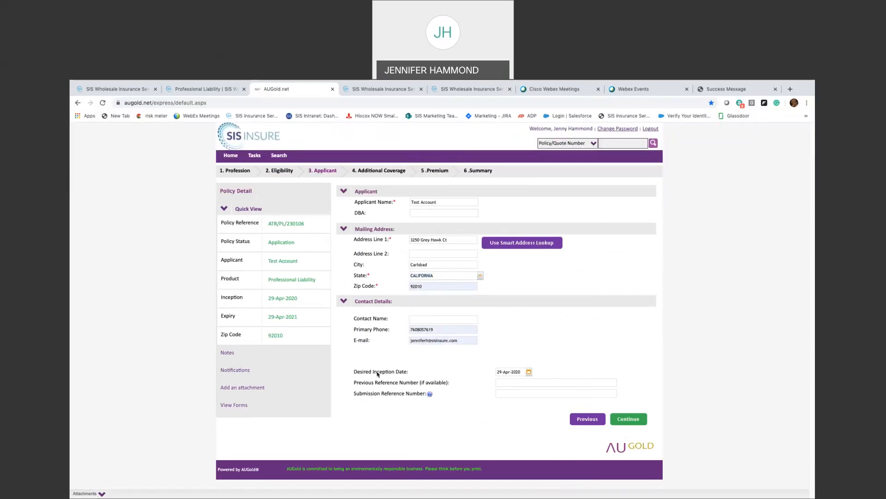
click(635, 422)
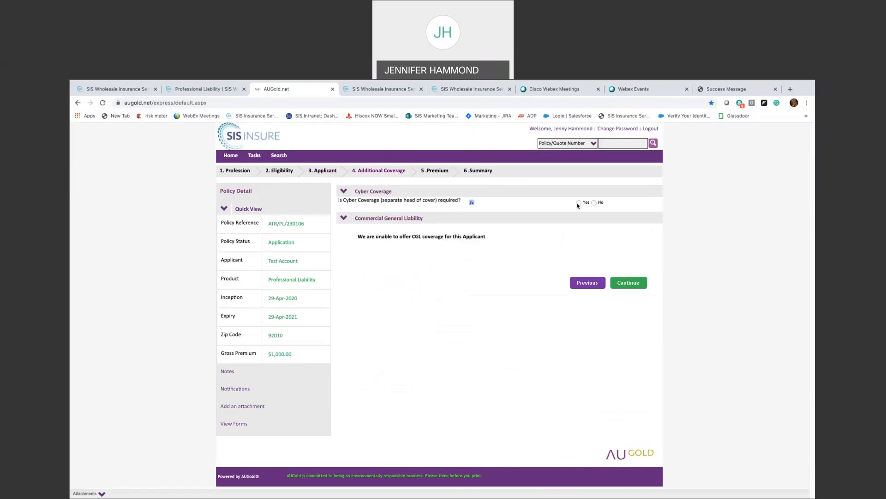
- Decline Cyber Coverage, continue past the $1,032.50 premium to the Summary, and return to the Worker's Comp tab
click(594, 202)
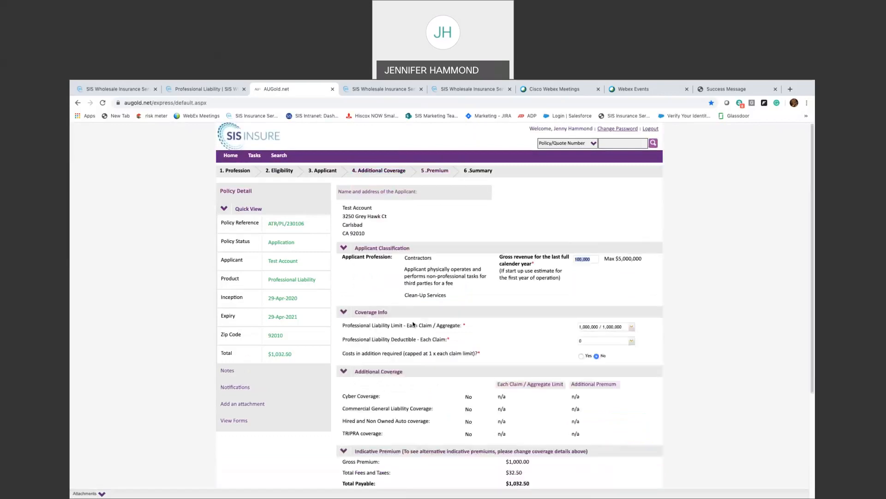
scroll(448, 354, down, 1)
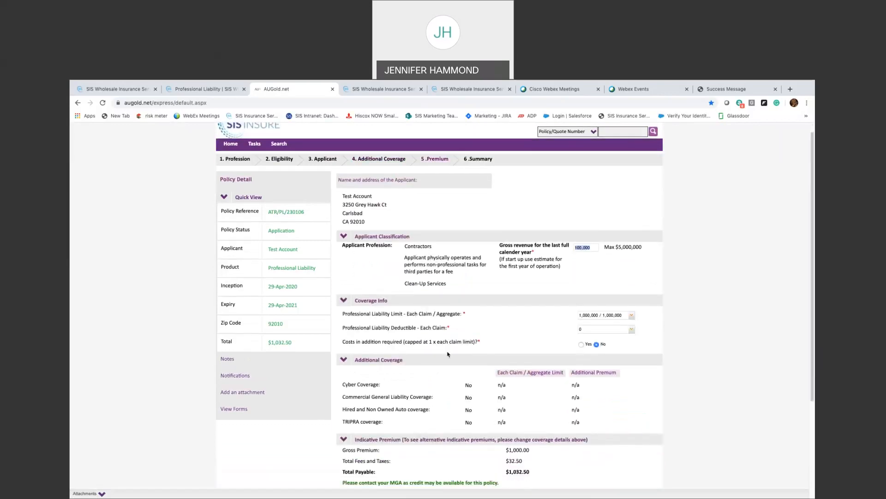
scroll(447, 354, down, 3)
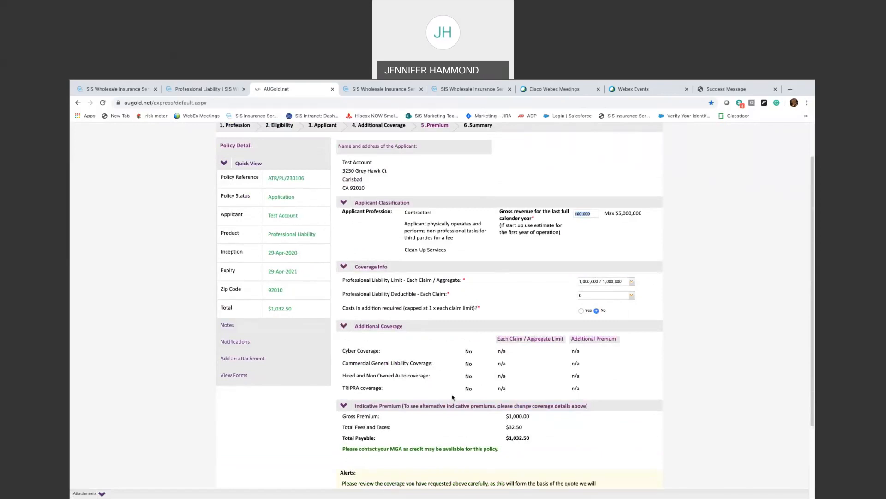
scroll(452, 397, down, 3)
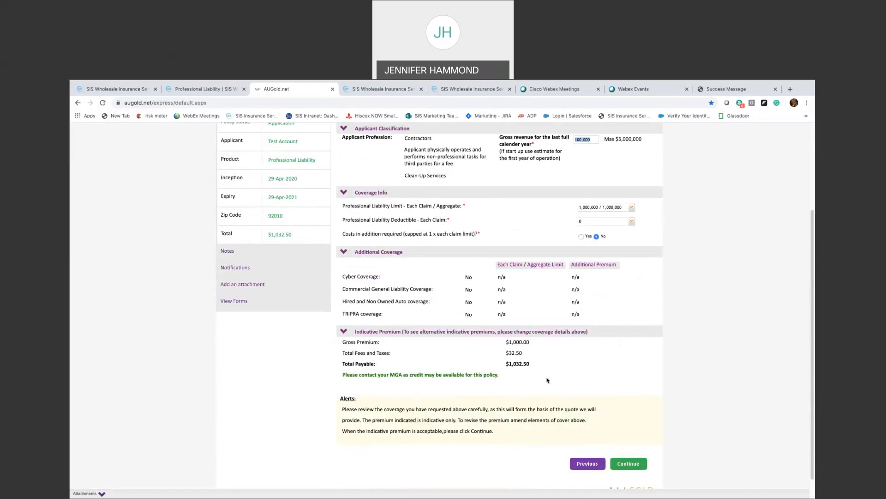
click(373, 429)
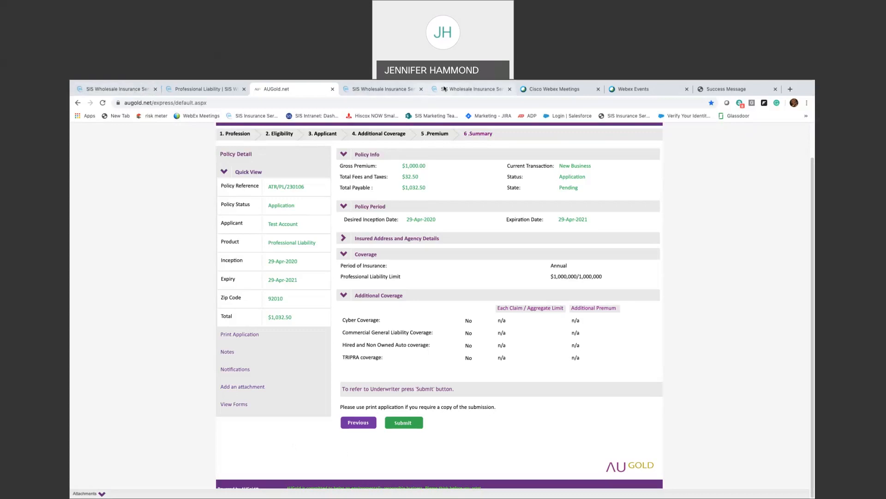
click(387, 89)
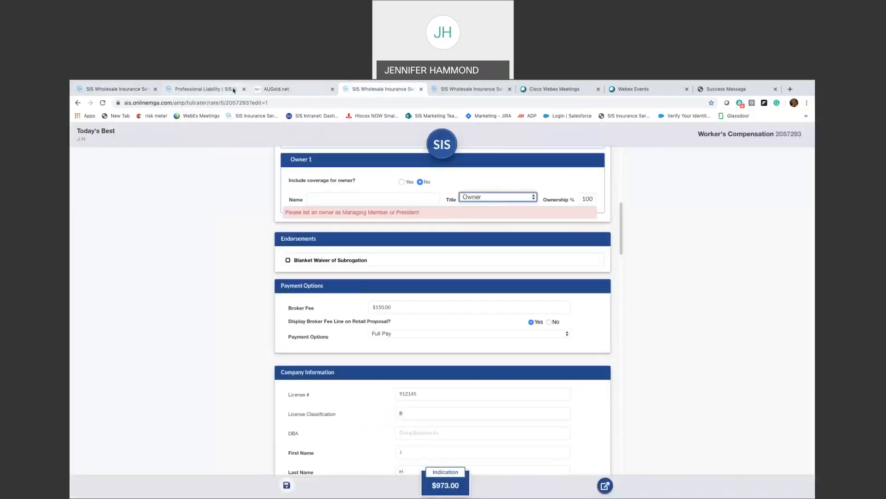
- Go from Company Overview to the Blog, then Resources > SIS ON DEMAND, and exit full screen
click(233, 90)
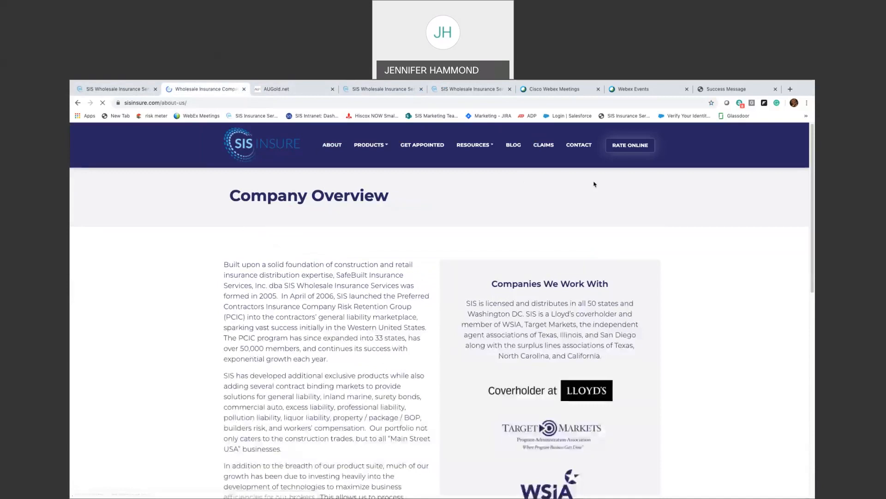
click(517, 157)
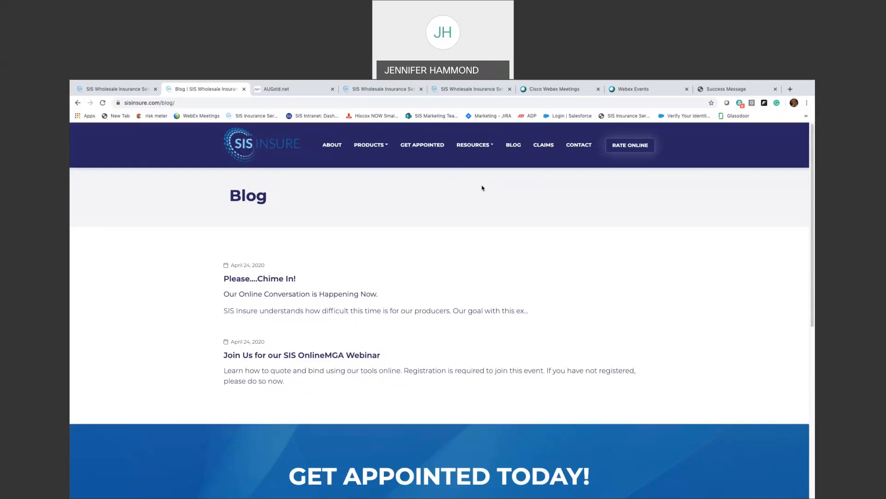
click(490, 151)
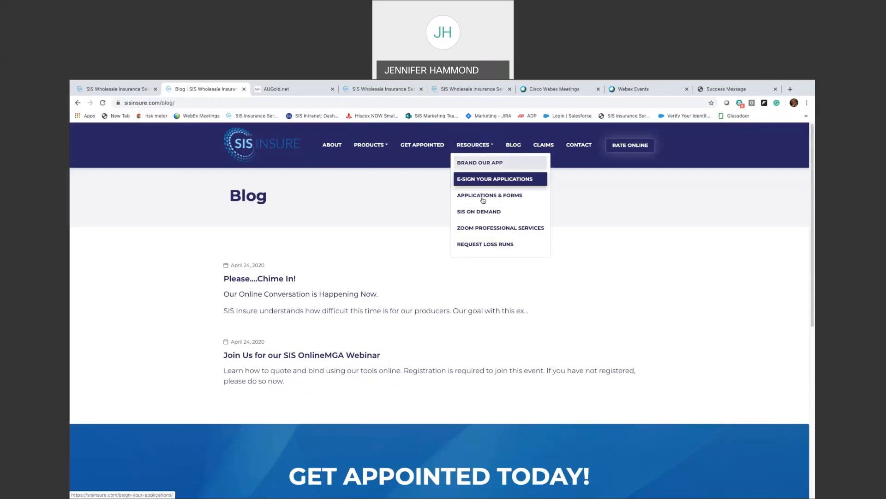
click(480, 212)
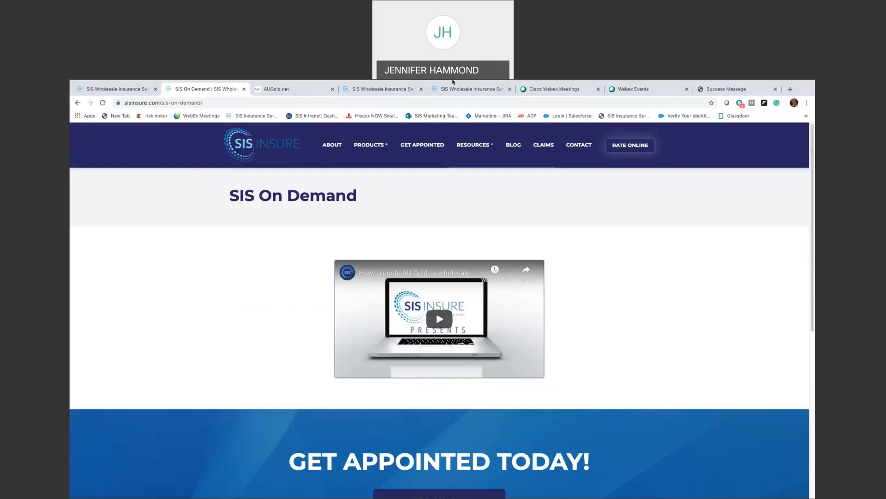
mouse_move(452, 82)
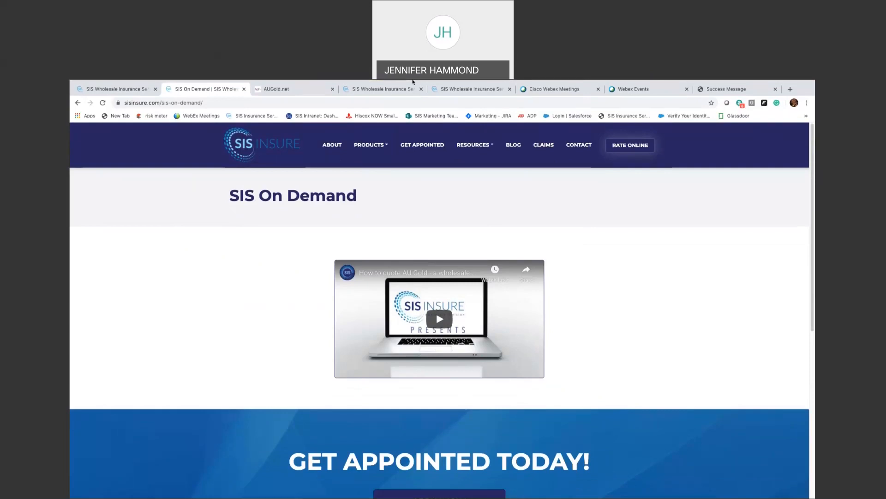
mouse_move(343, 84)
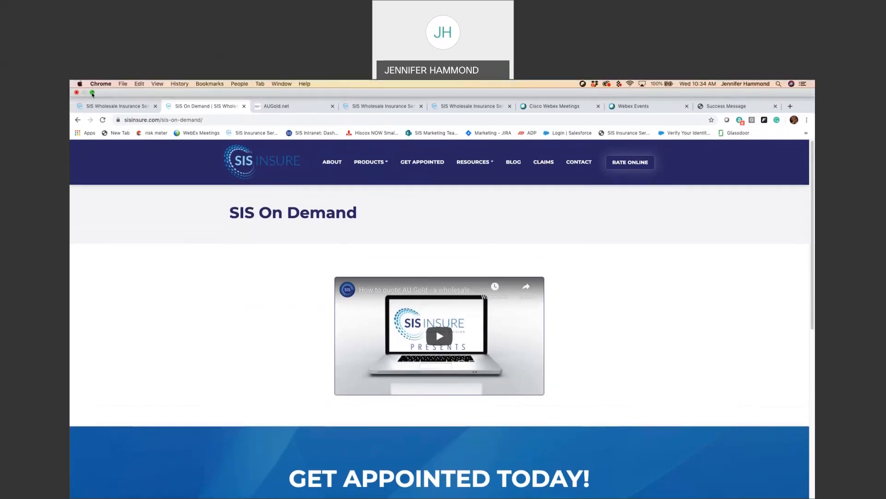
click(92, 93)
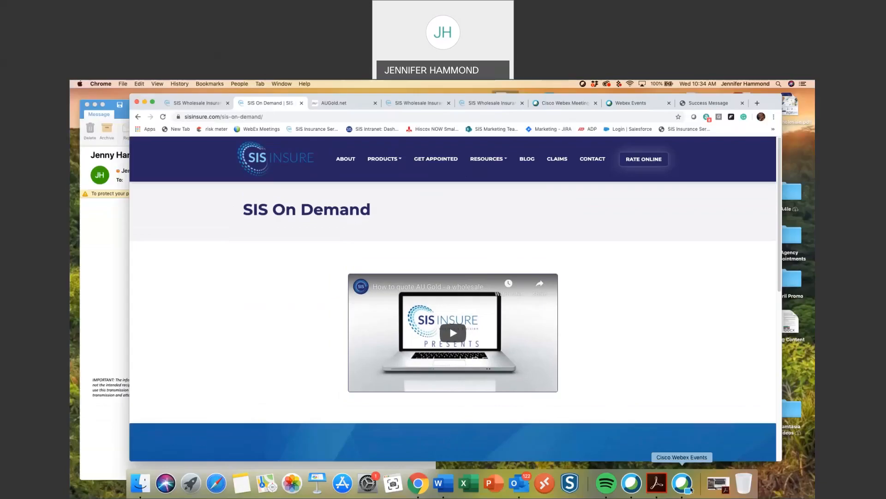